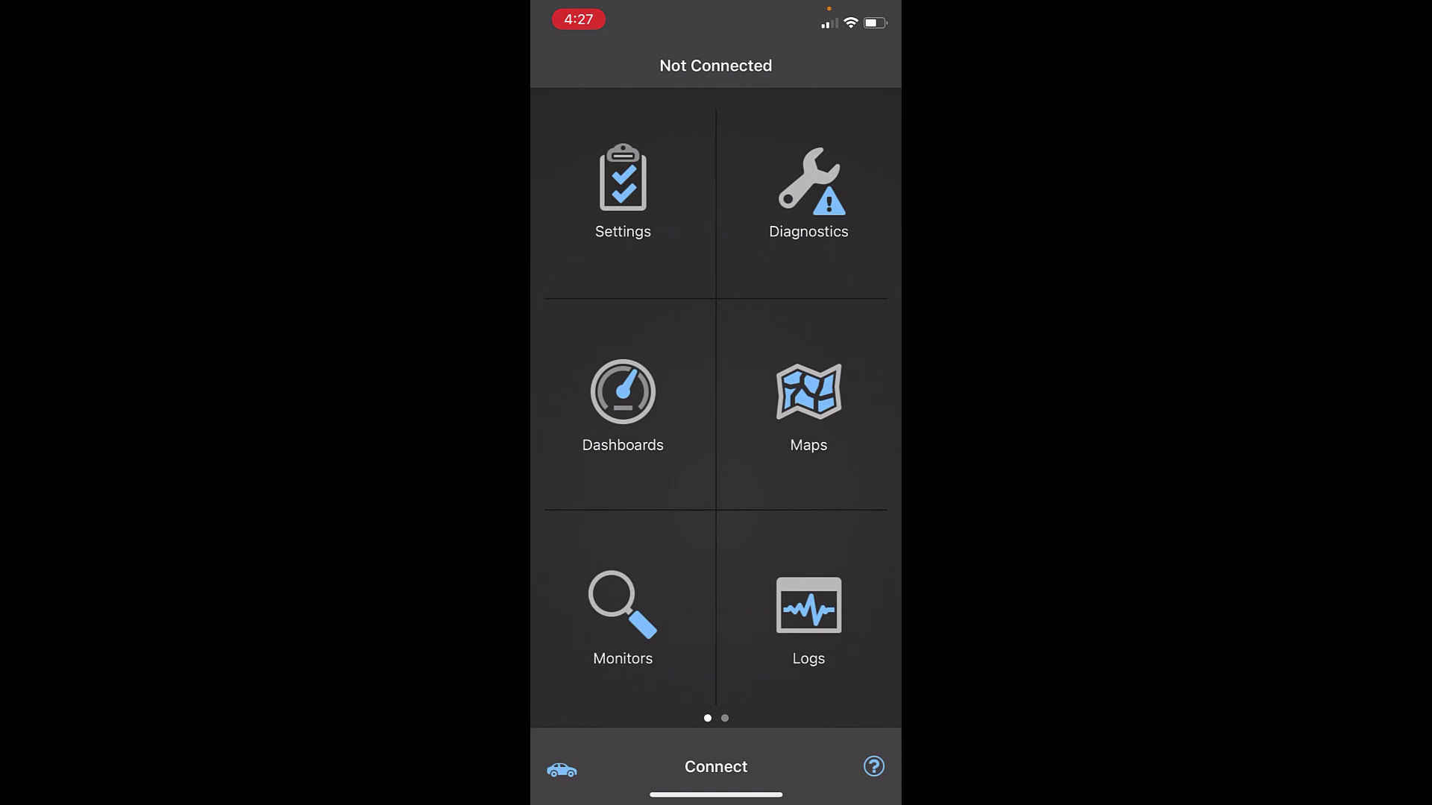
# Open the details of the 4/20/2021 1:51:38 PM data log from the saved log files
pyautogui.click(808, 611)
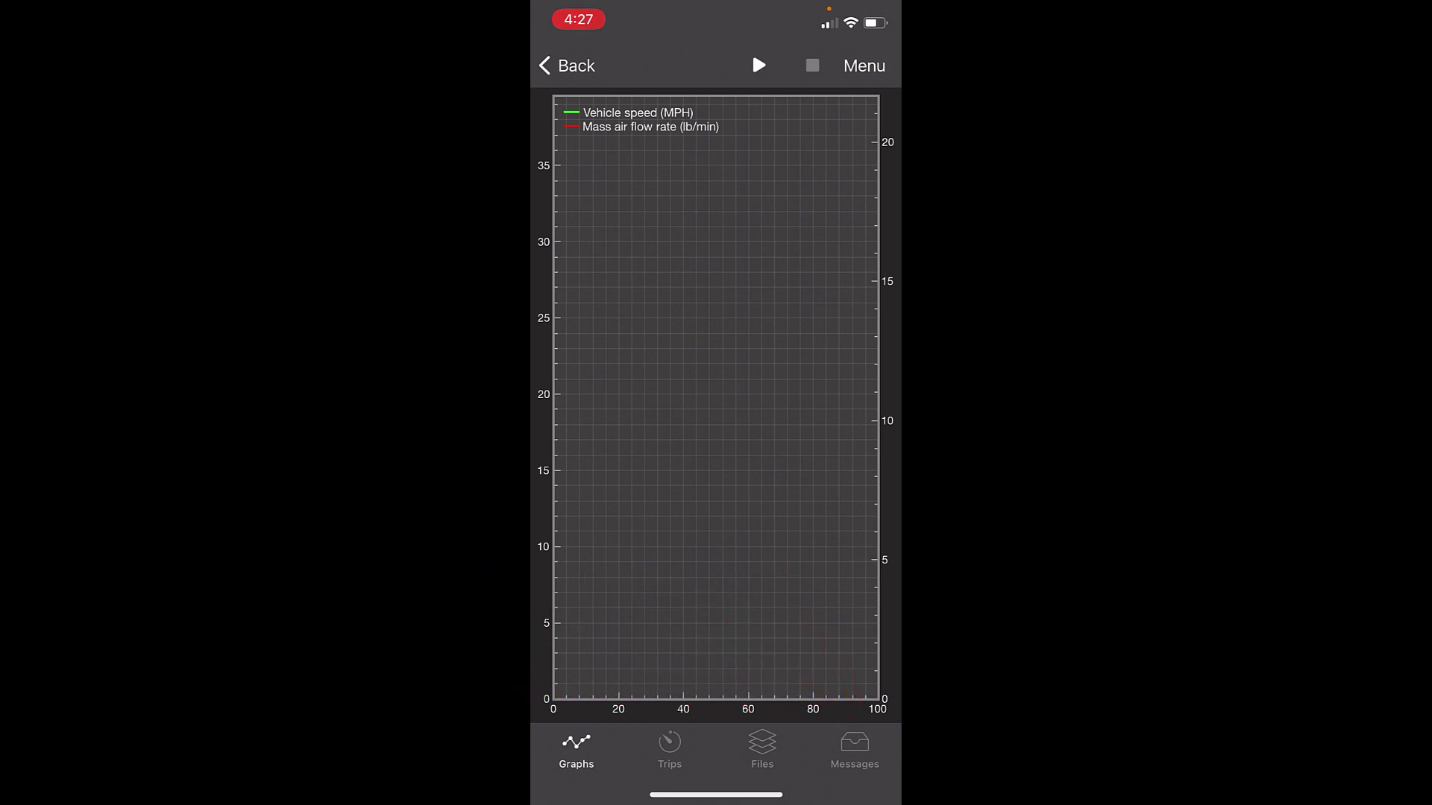
pyautogui.click(762, 748)
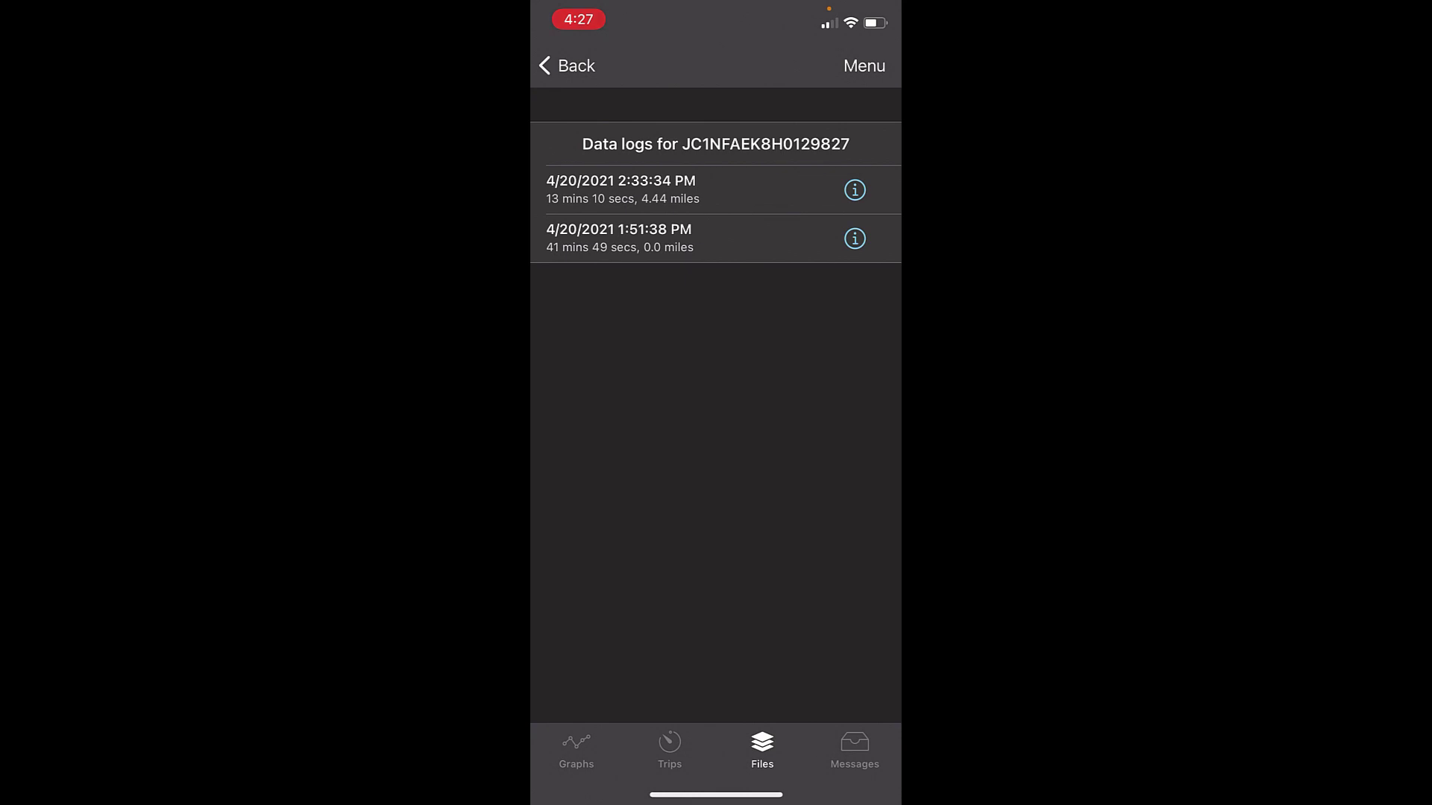
pyautogui.click(854, 239)
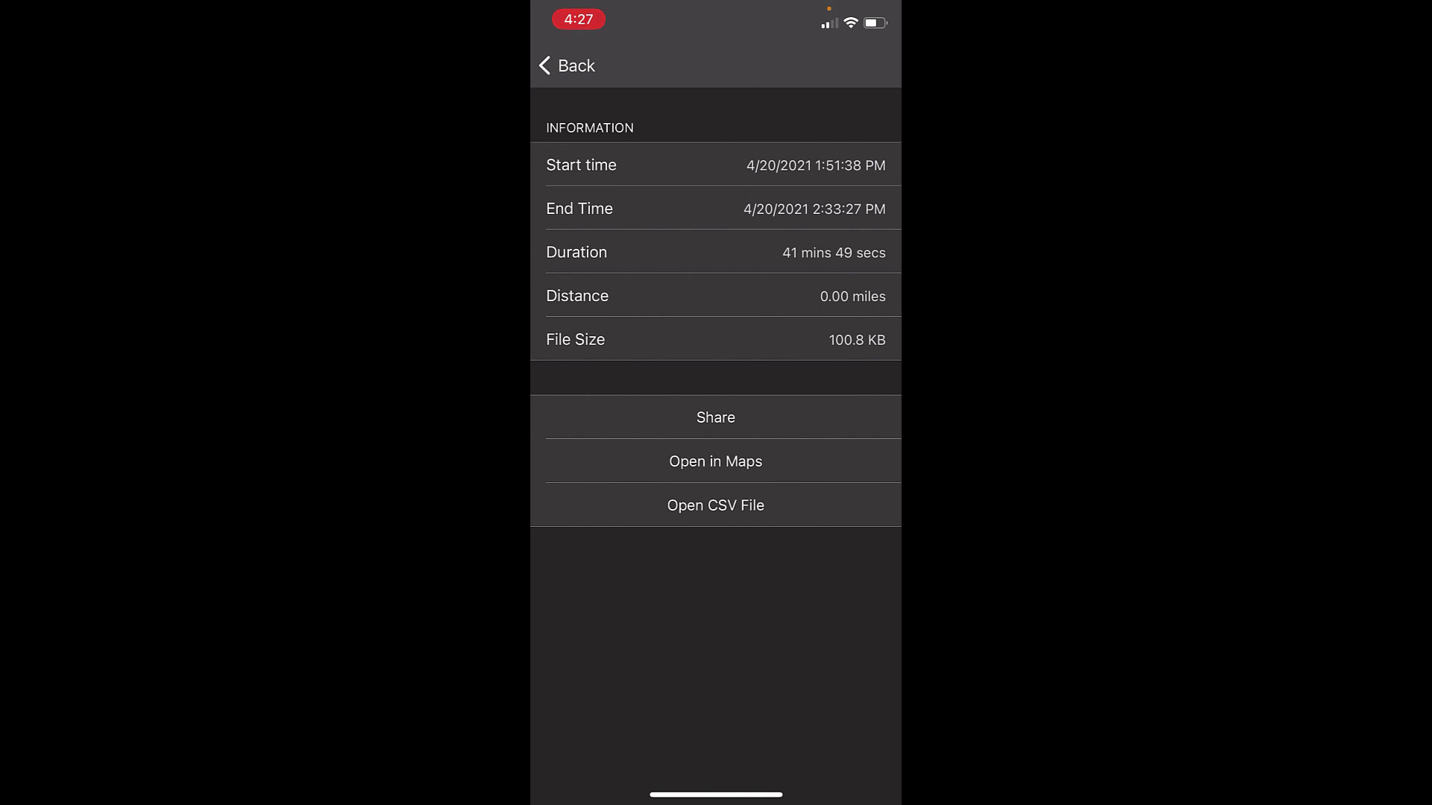
# Look through the data log's CSV file, return to its details and open the sharing options for the log
pyautogui.click(716, 505)
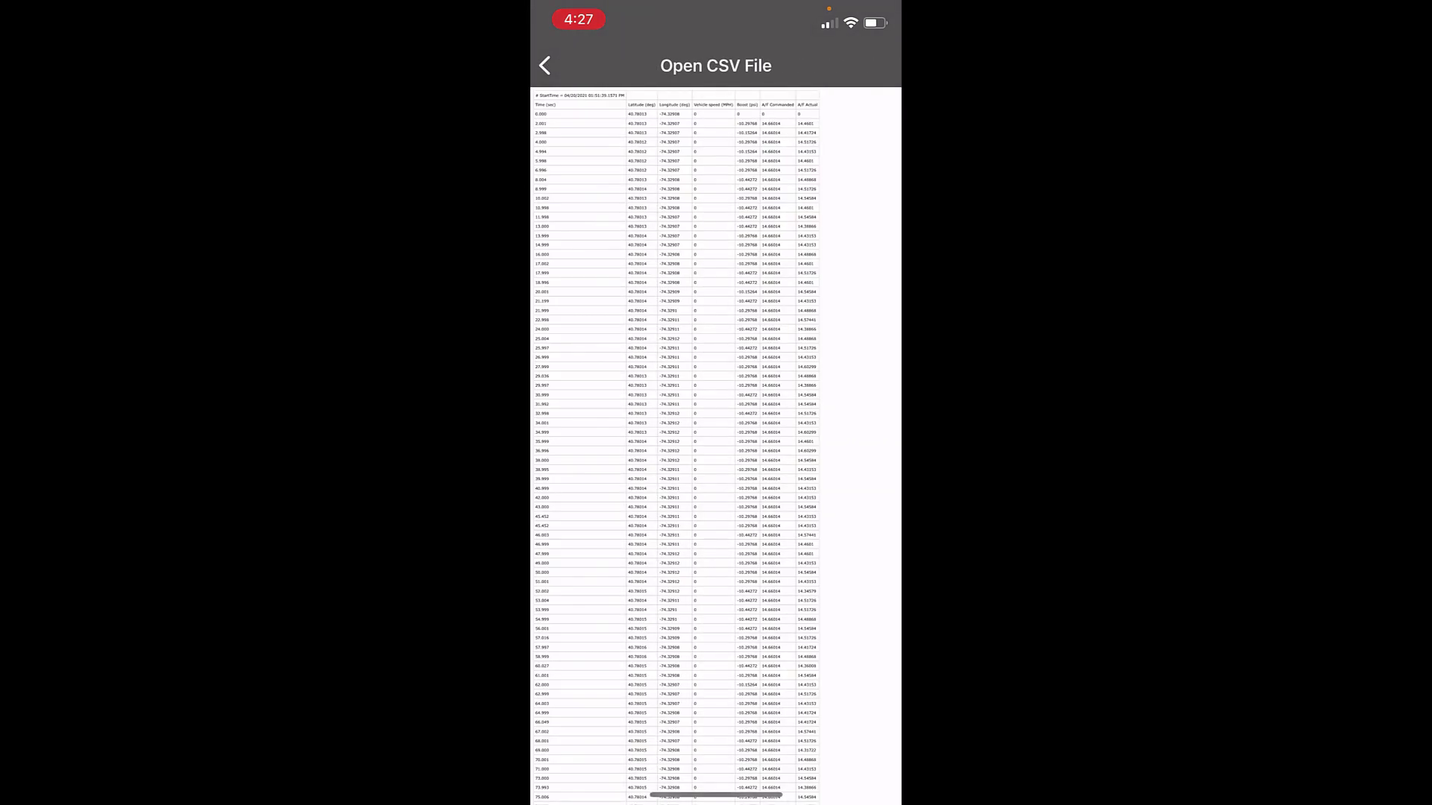
pyautogui.scroll(-20, 716, 447)
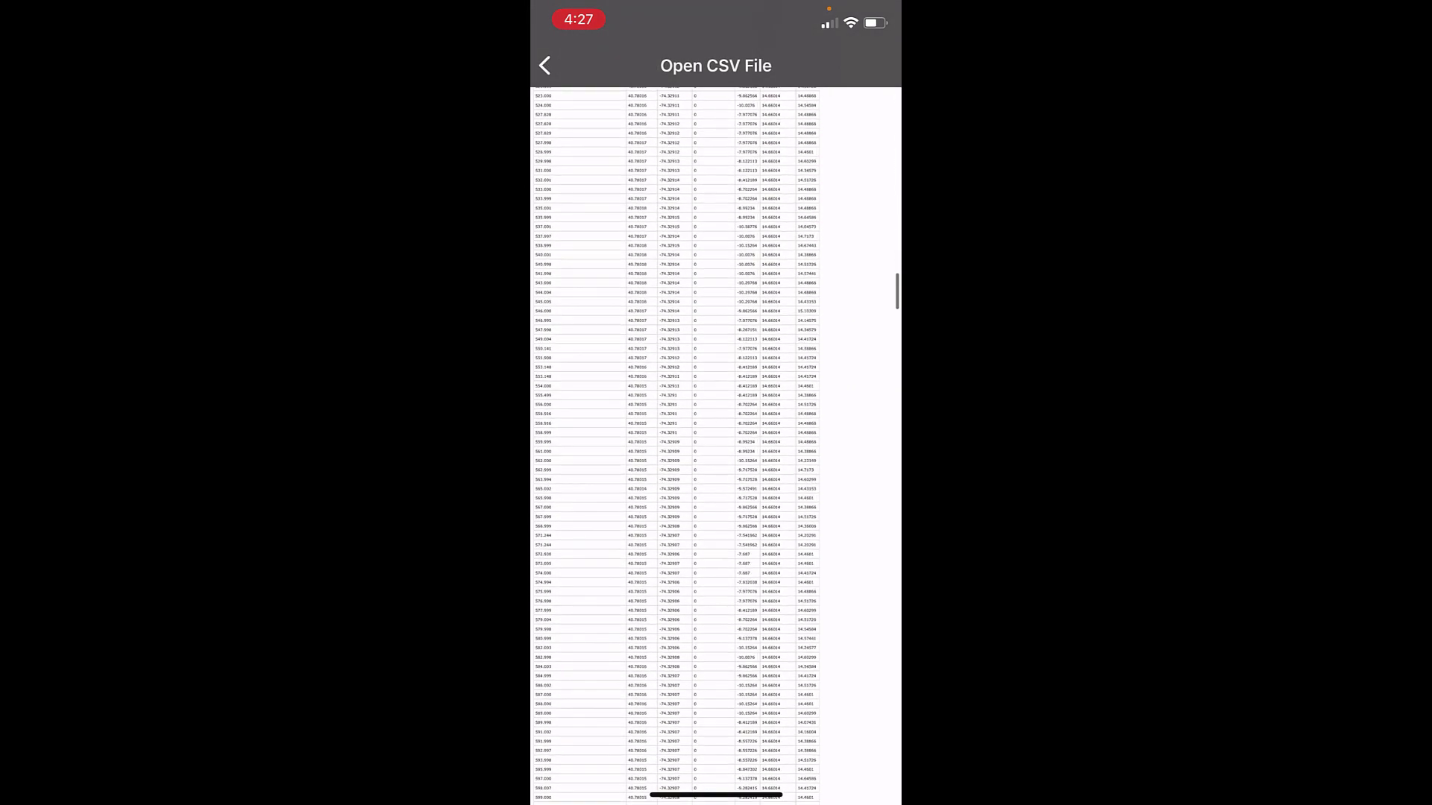
pyautogui.scroll(20, 716, 447)
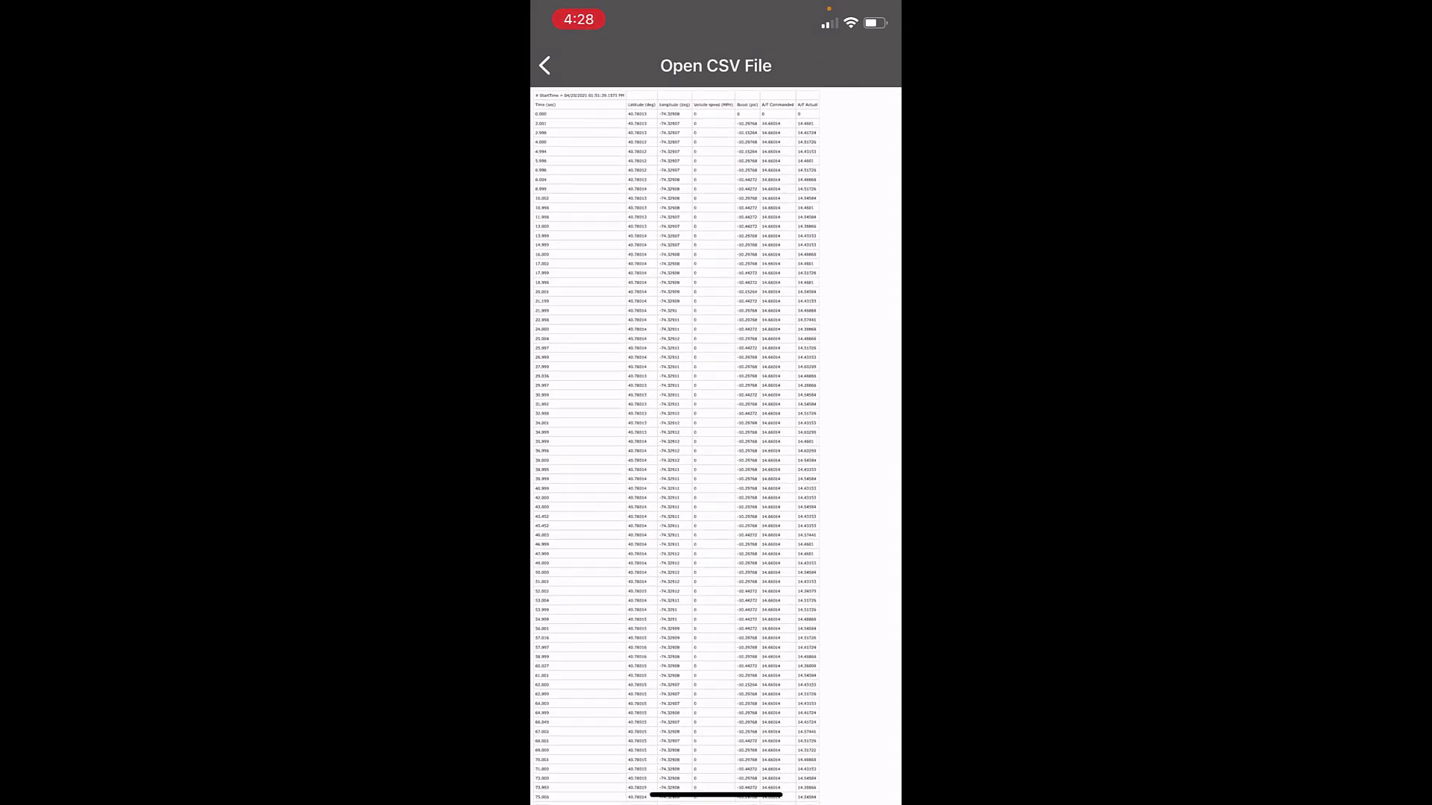
pyautogui.click(545, 66)
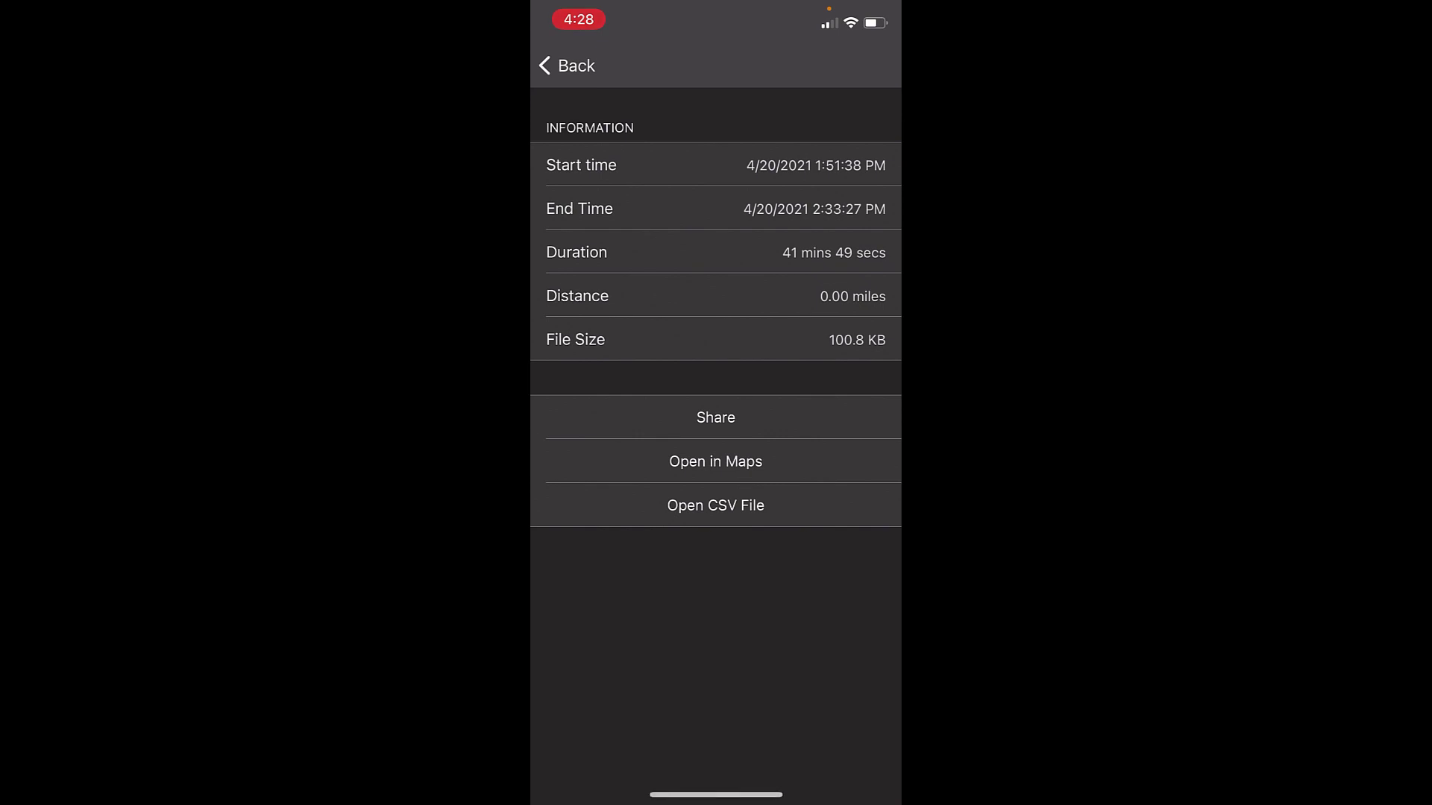
pyautogui.click(716, 418)
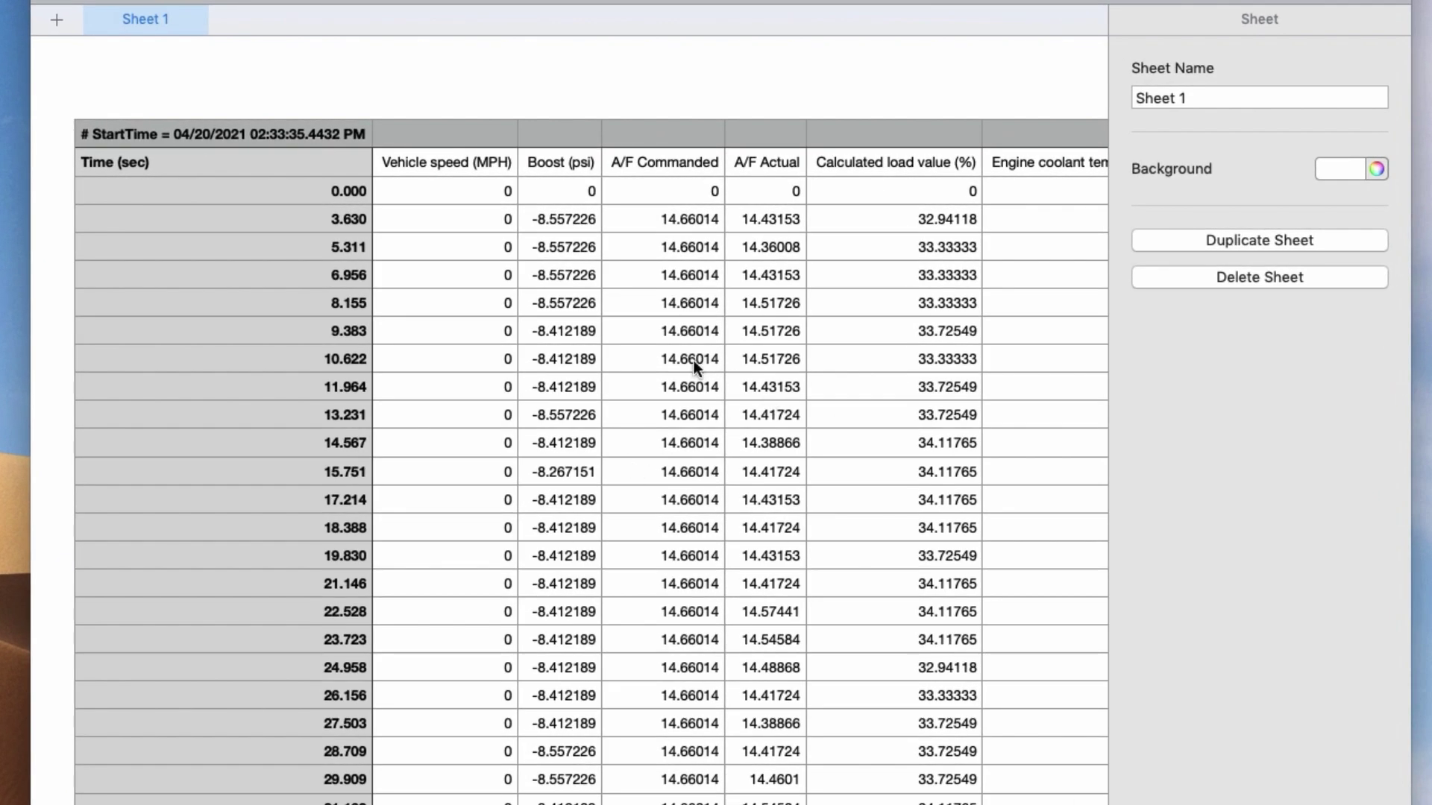
# Look across the exported log's spreadsheet columns, from vehicle speed to catalyst temperature, and return to the time column
pyautogui.hscroll(10, 672, 361)
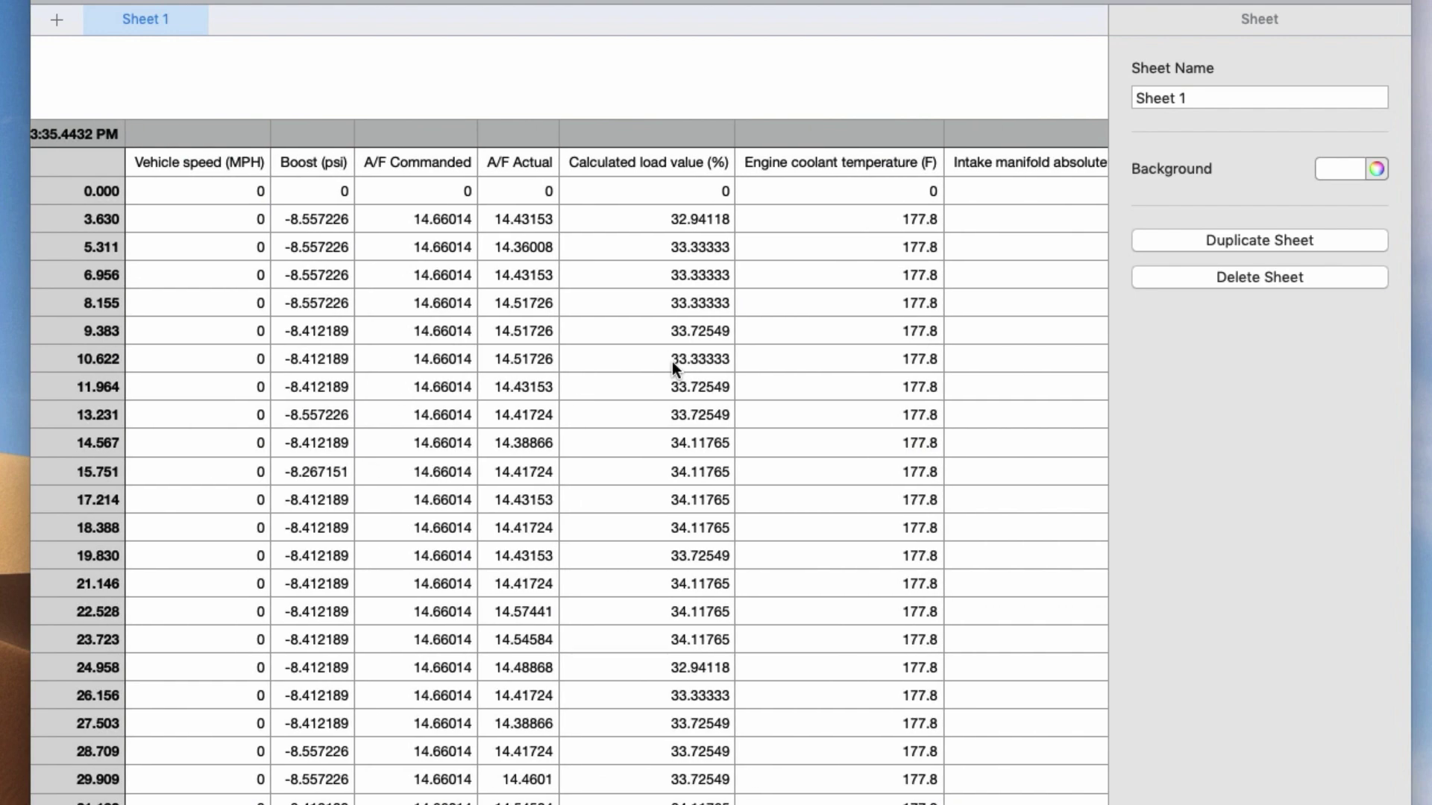
pyautogui.hscroll(15, 673, 361)
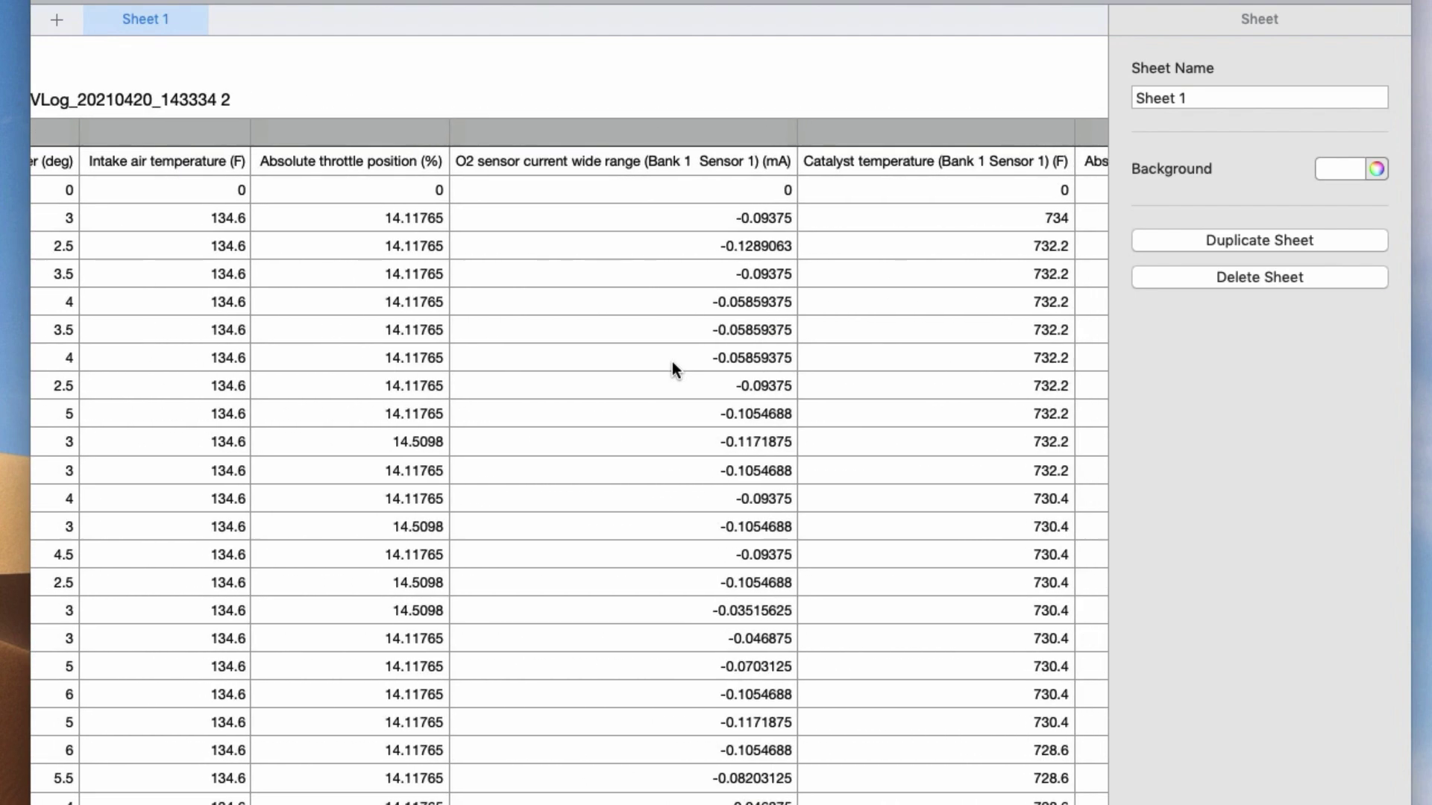
pyautogui.hscroll(-20, 673, 361)
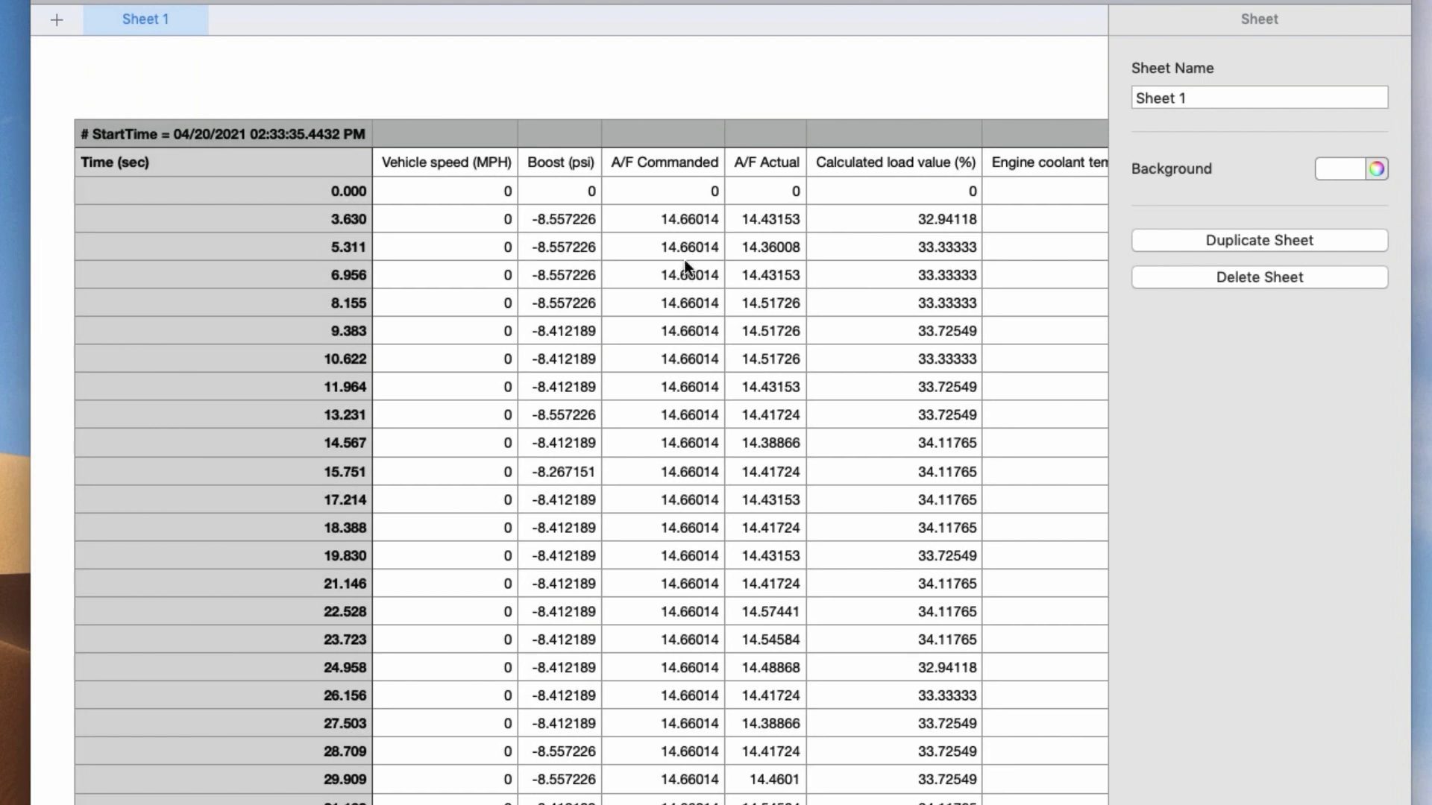
# Examine the Boost (psi), Calculated load value (%), Engine RPM and Intake manifold absolute pressure columns by selecting them in turn
pyautogui.click(664, 223)
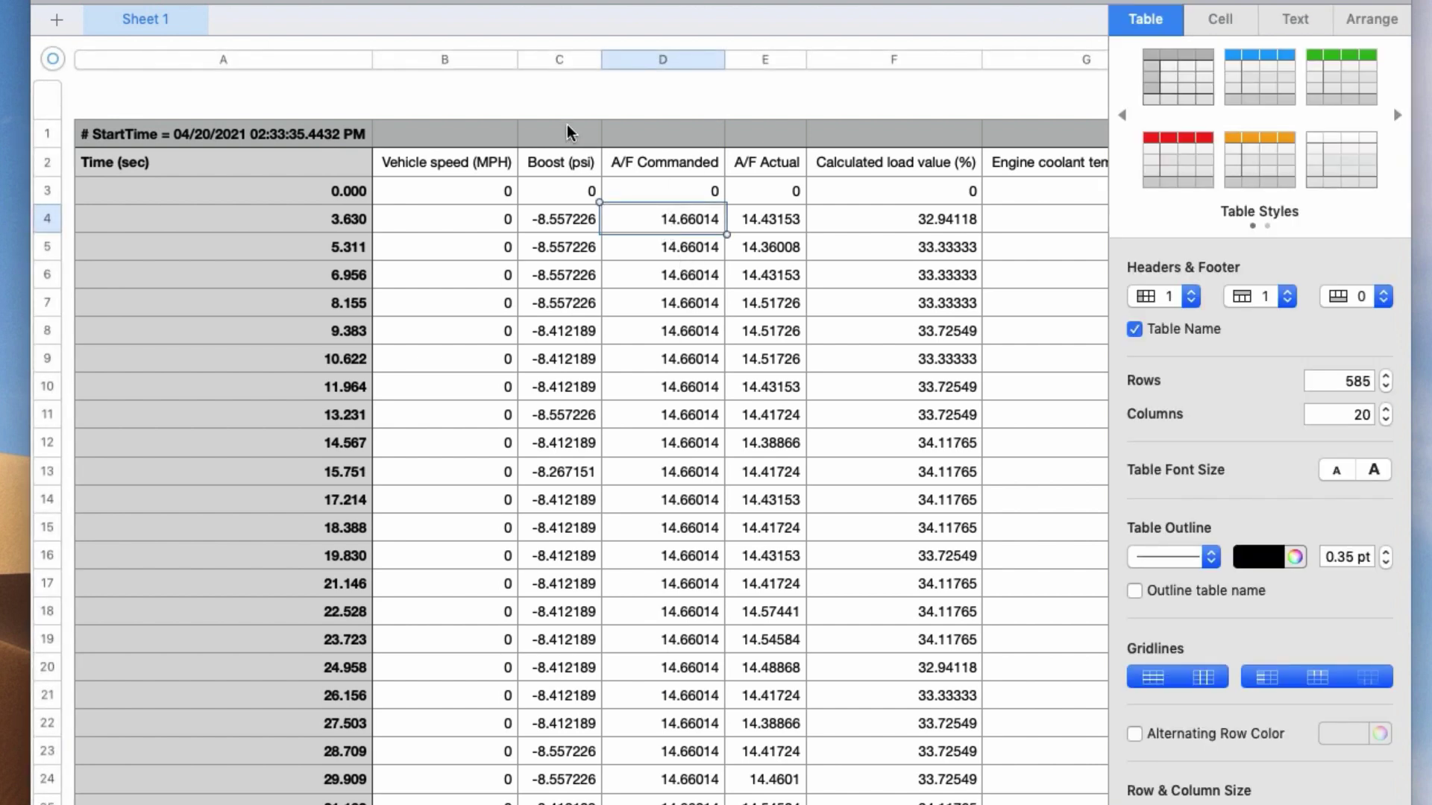
pyautogui.click(561, 60)
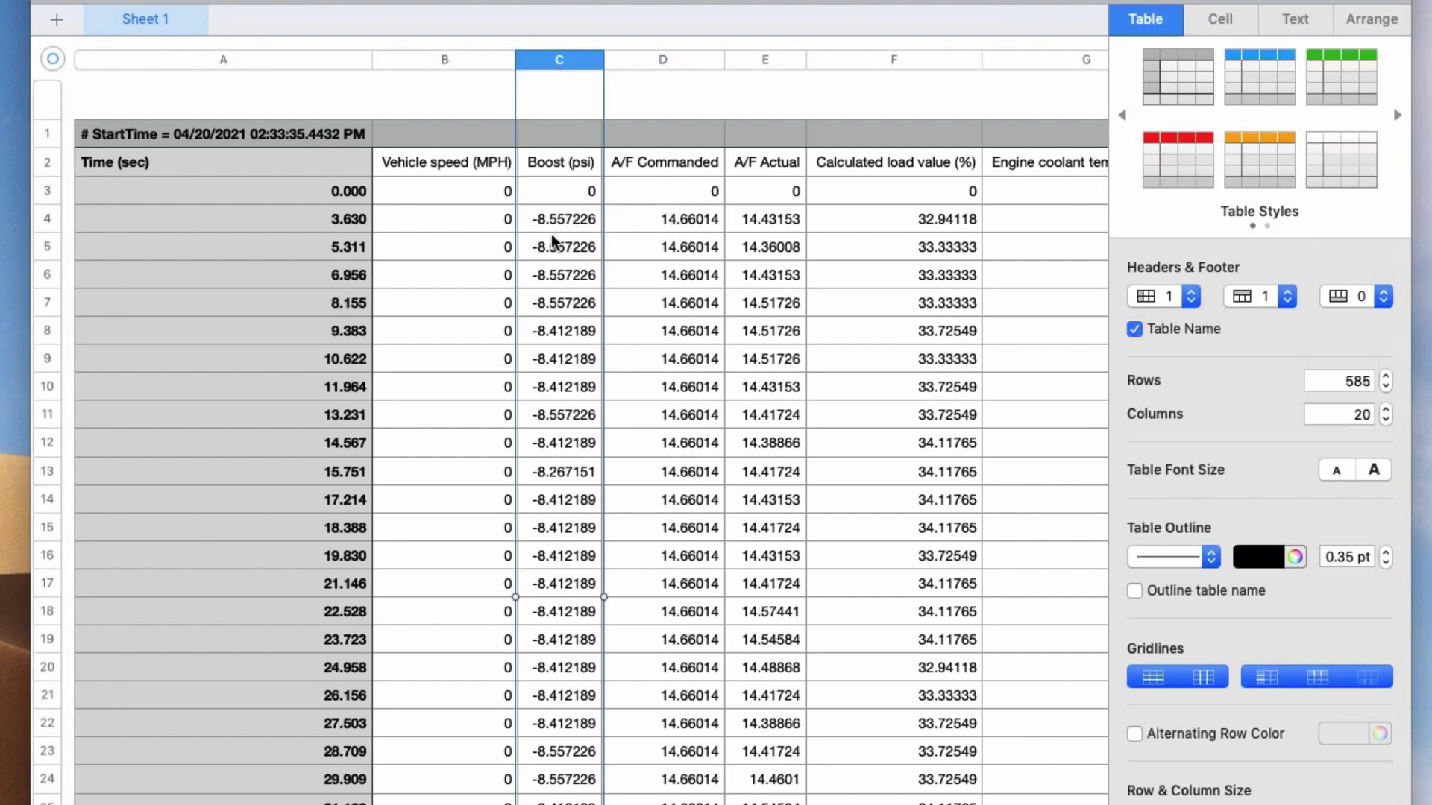
pyautogui.click(1236, 21)
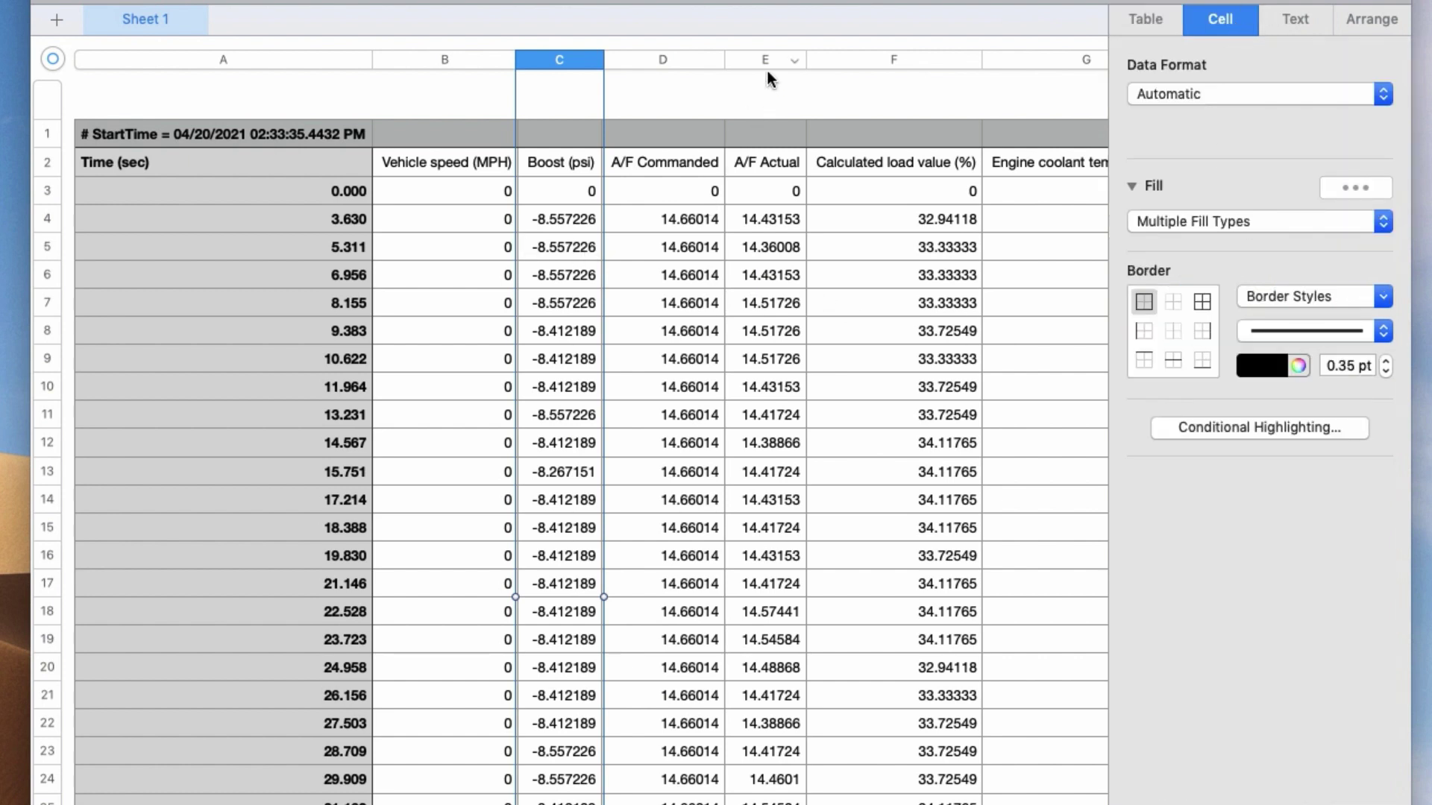
pyautogui.click(907, 59)
pyautogui.hscroll(10, 907, 66)
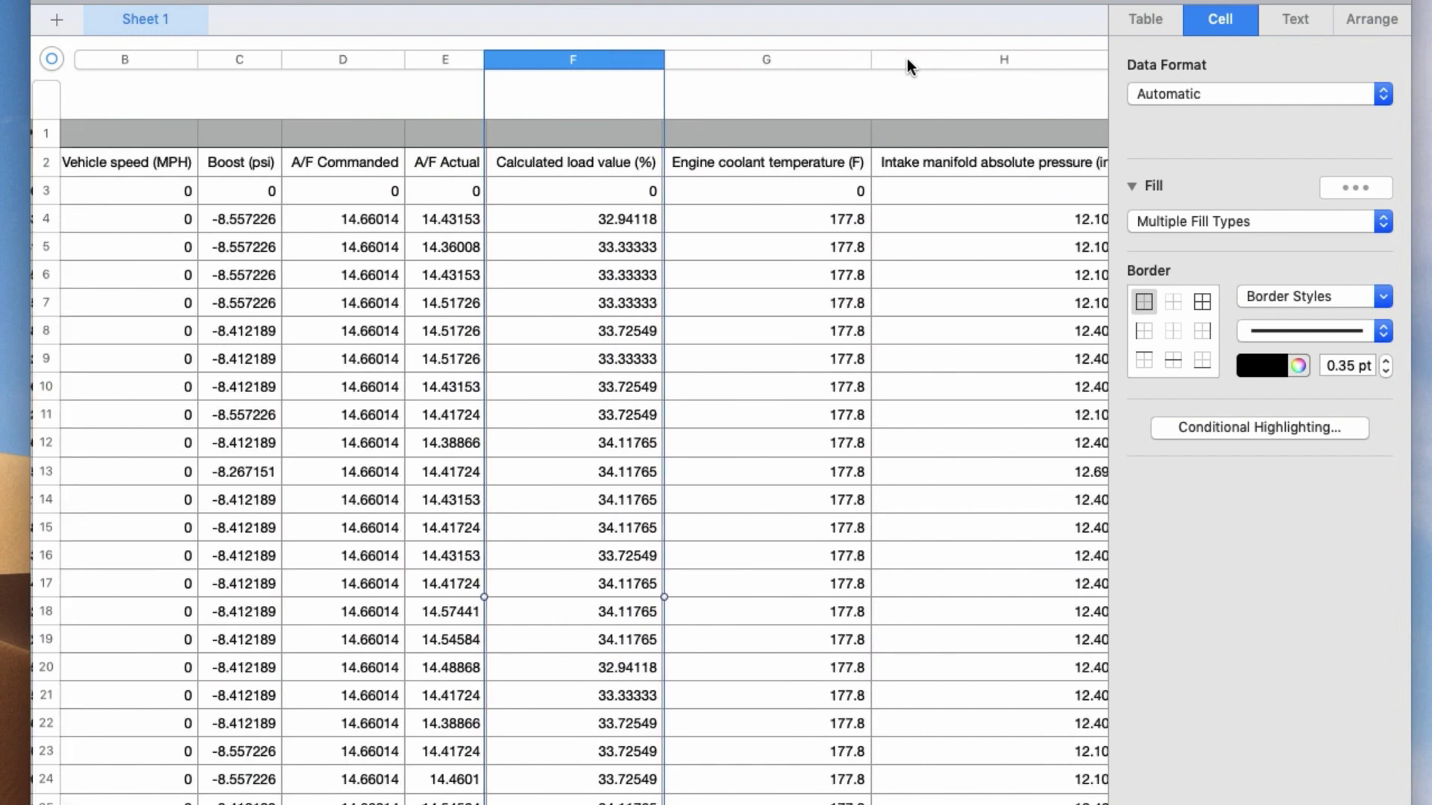
pyautogui.hscroll(-10, 907, 66)
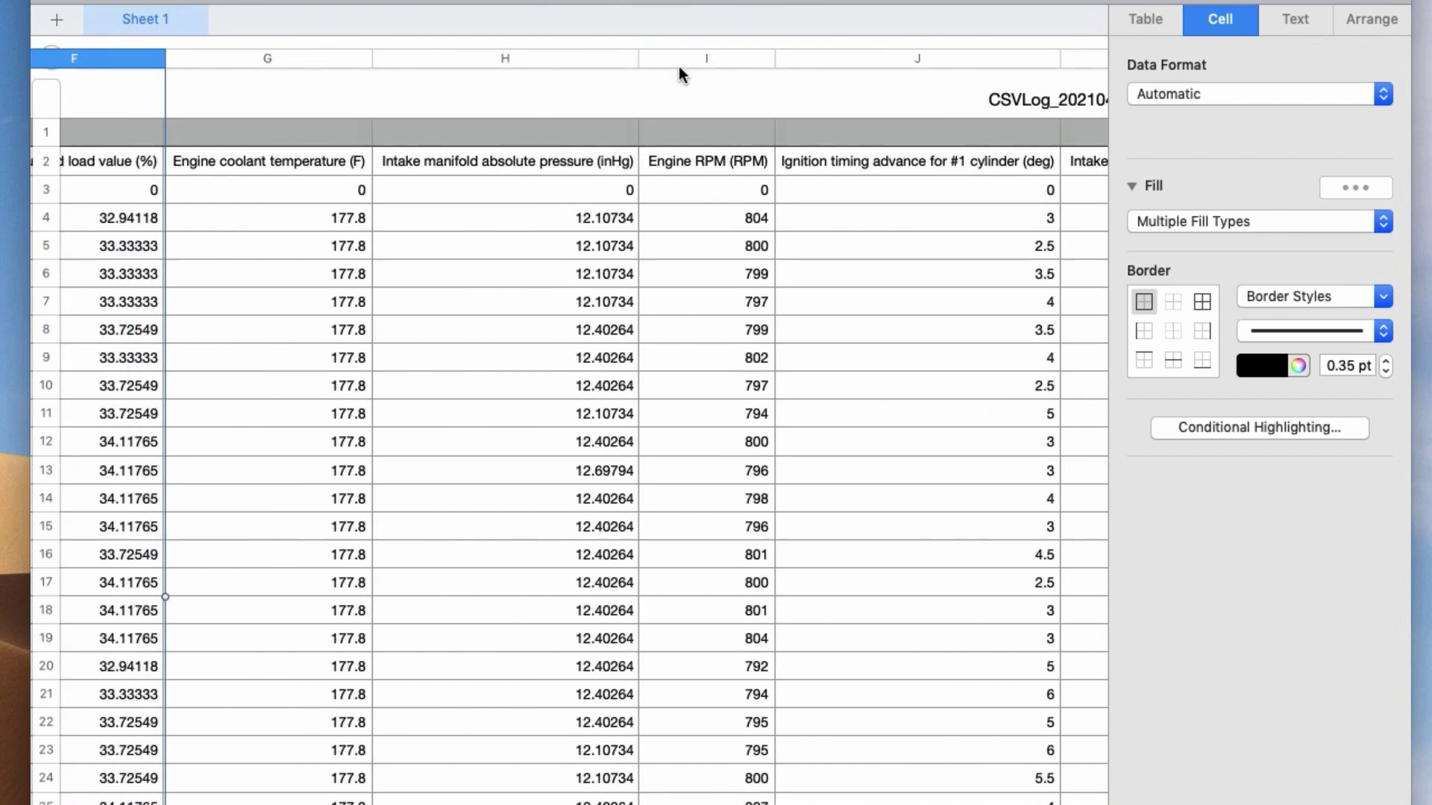
pyautogui.click(979, 59)
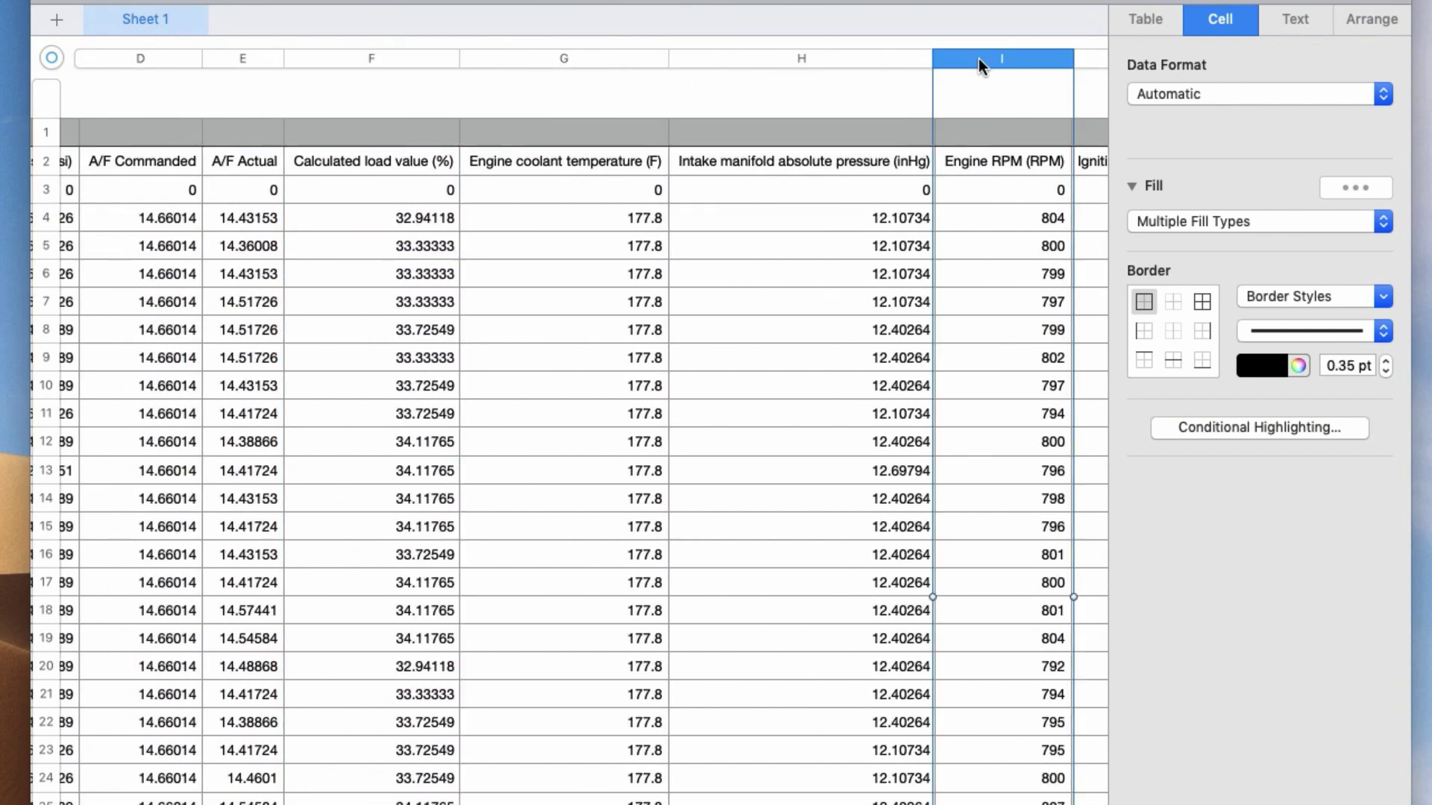
pyautogui.moveTo(991, 58); pyautogui.dragTo(902, 60)
pyautogui.click(810, 218)
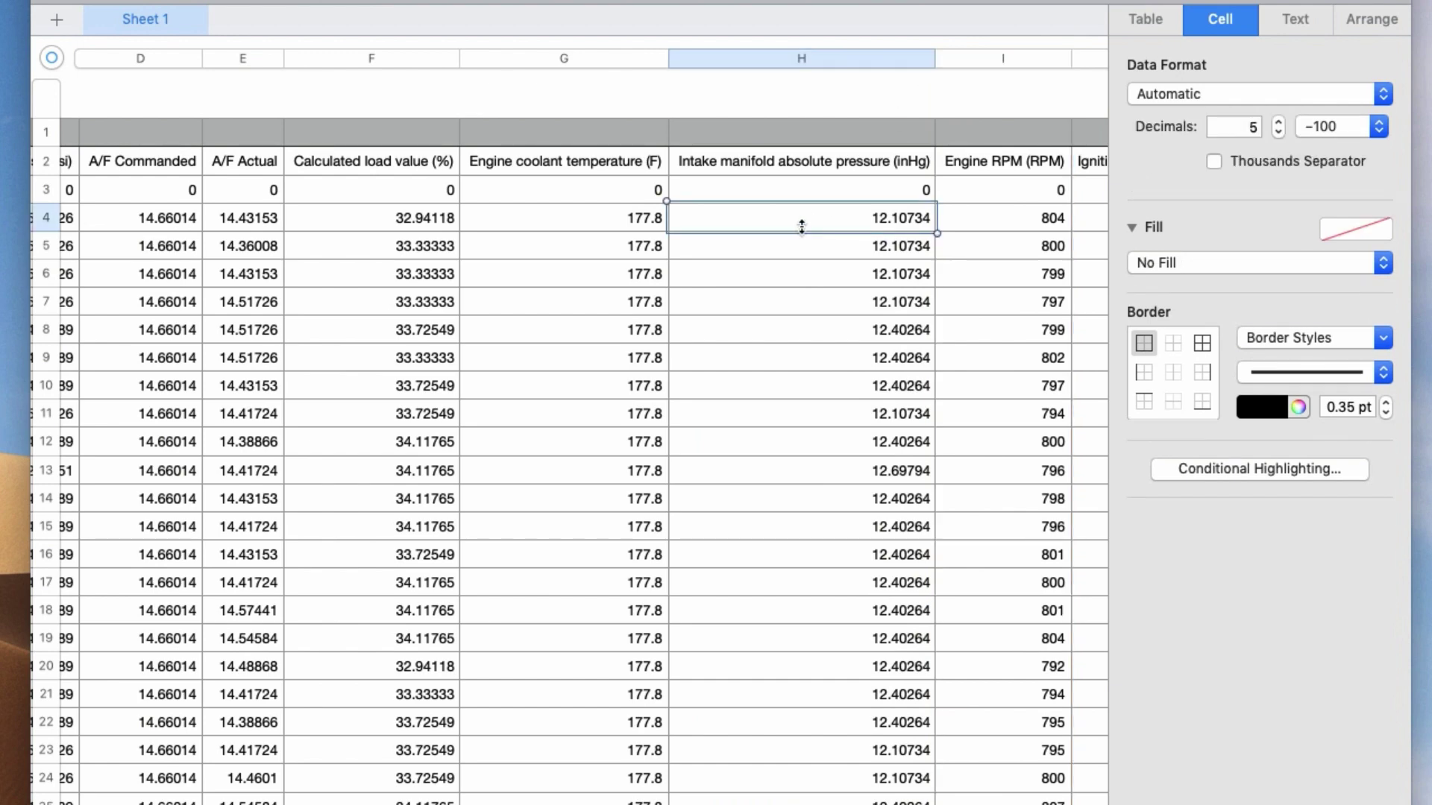
# Look through the log's first rows of readings by time and return to the start of the table
pyautogui.hscroll(-8, 800, 280)
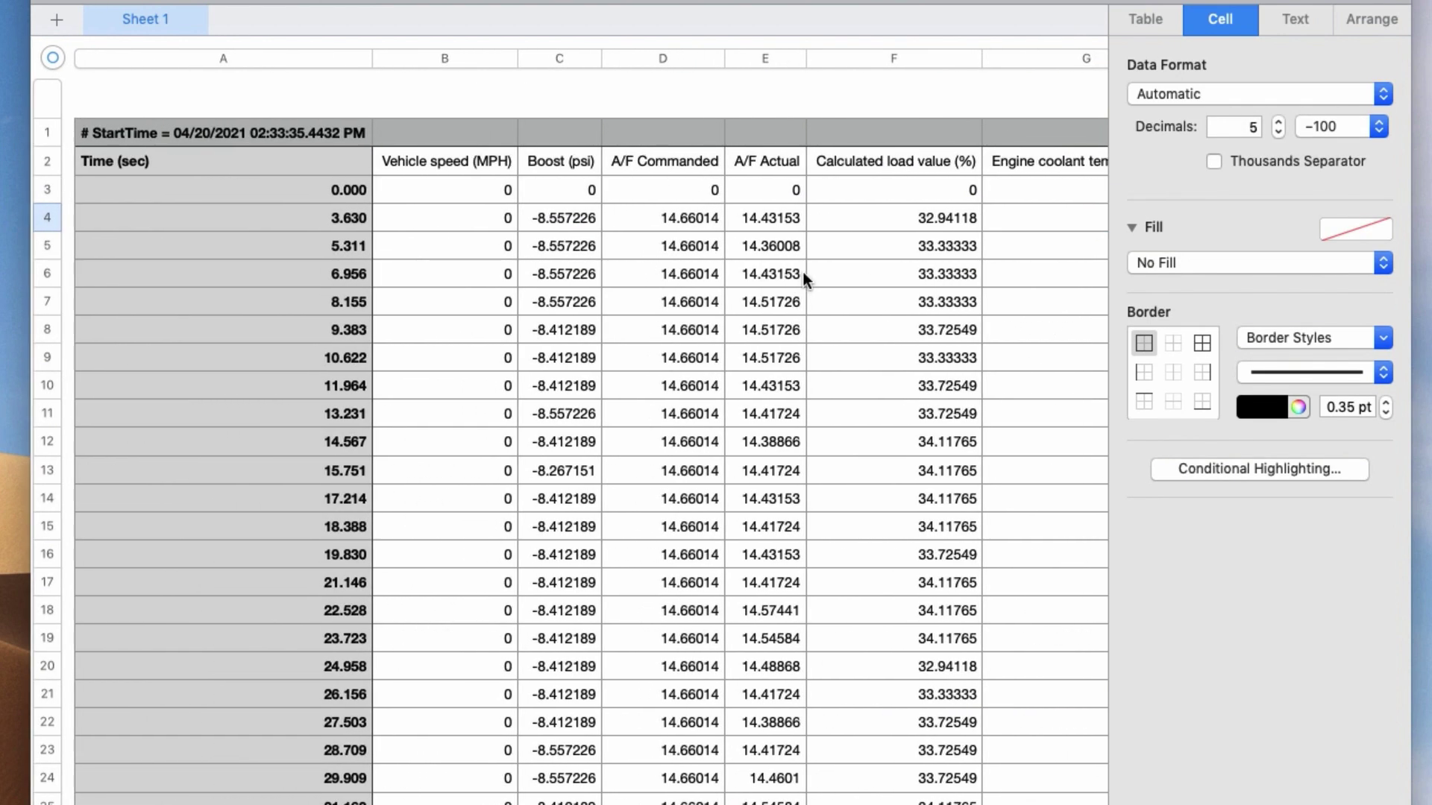
pyautogui.scroll(-10, 803, 273)
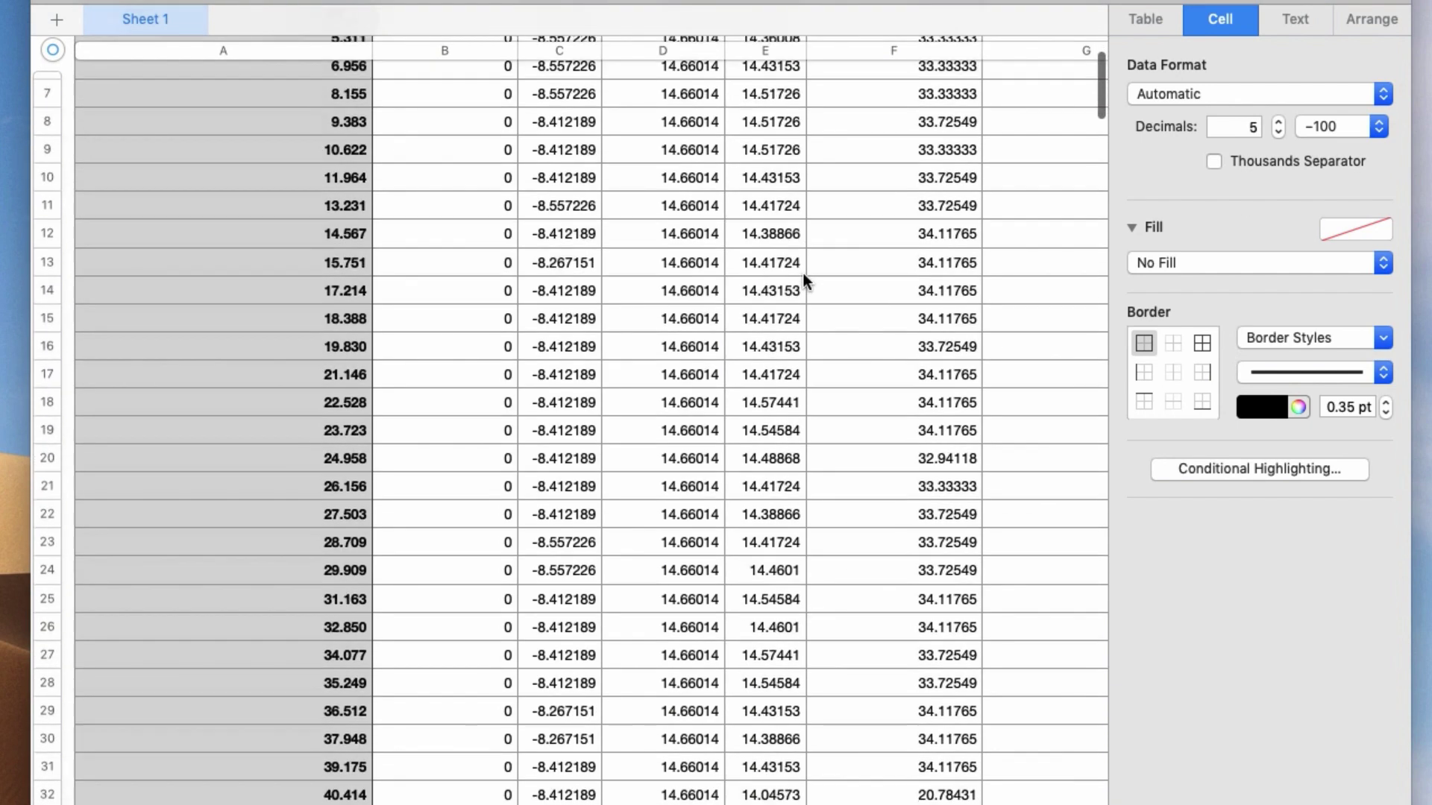
pyautogui.scroll(10, 802, 273)
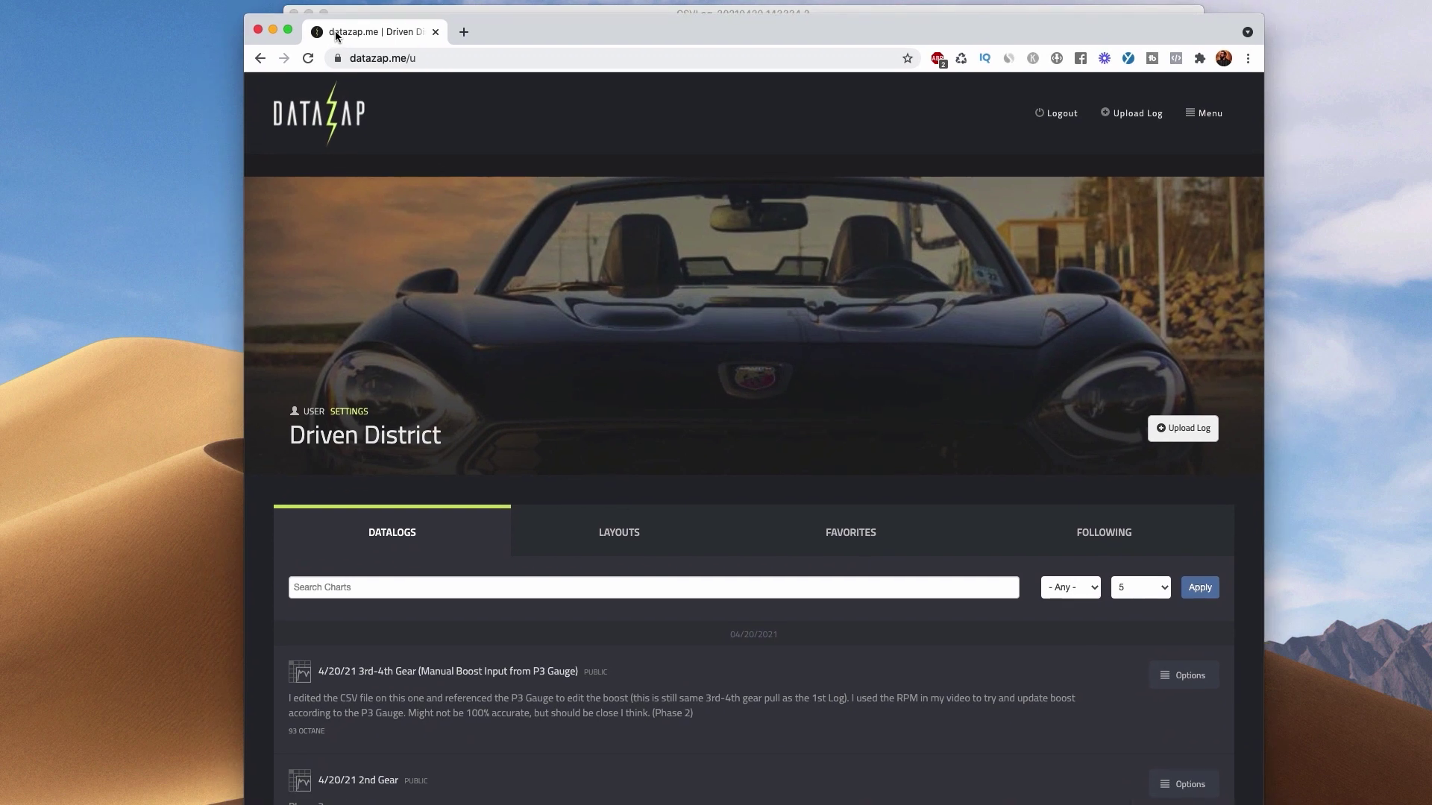
# Switch to the datazap.me profile page in the browser and look through the list of uploaded datalogs
pyautogui.moveTo(335, 35); pyautogui.dragTo(341, 24)
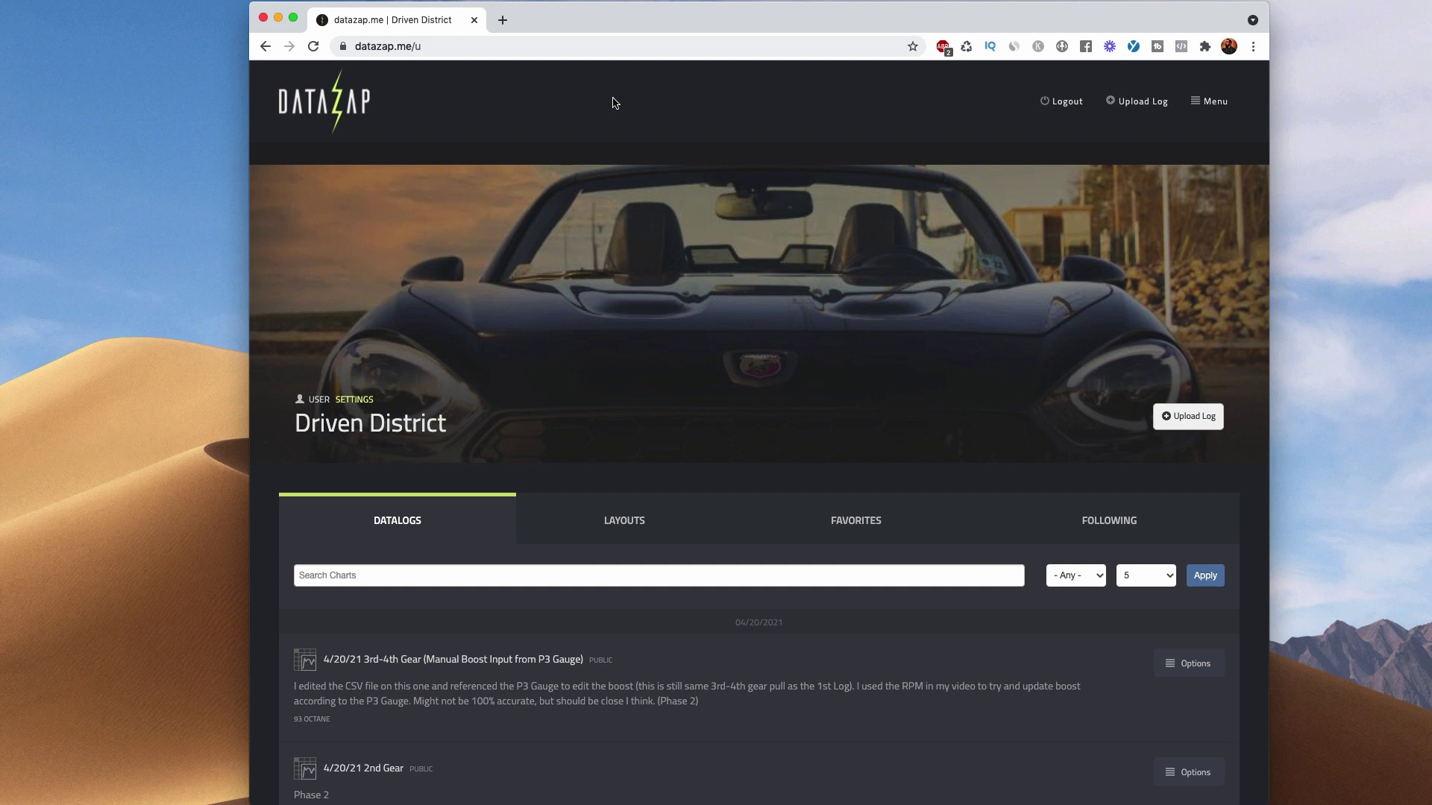
pyautogui.scroll(-3, 620, 256)
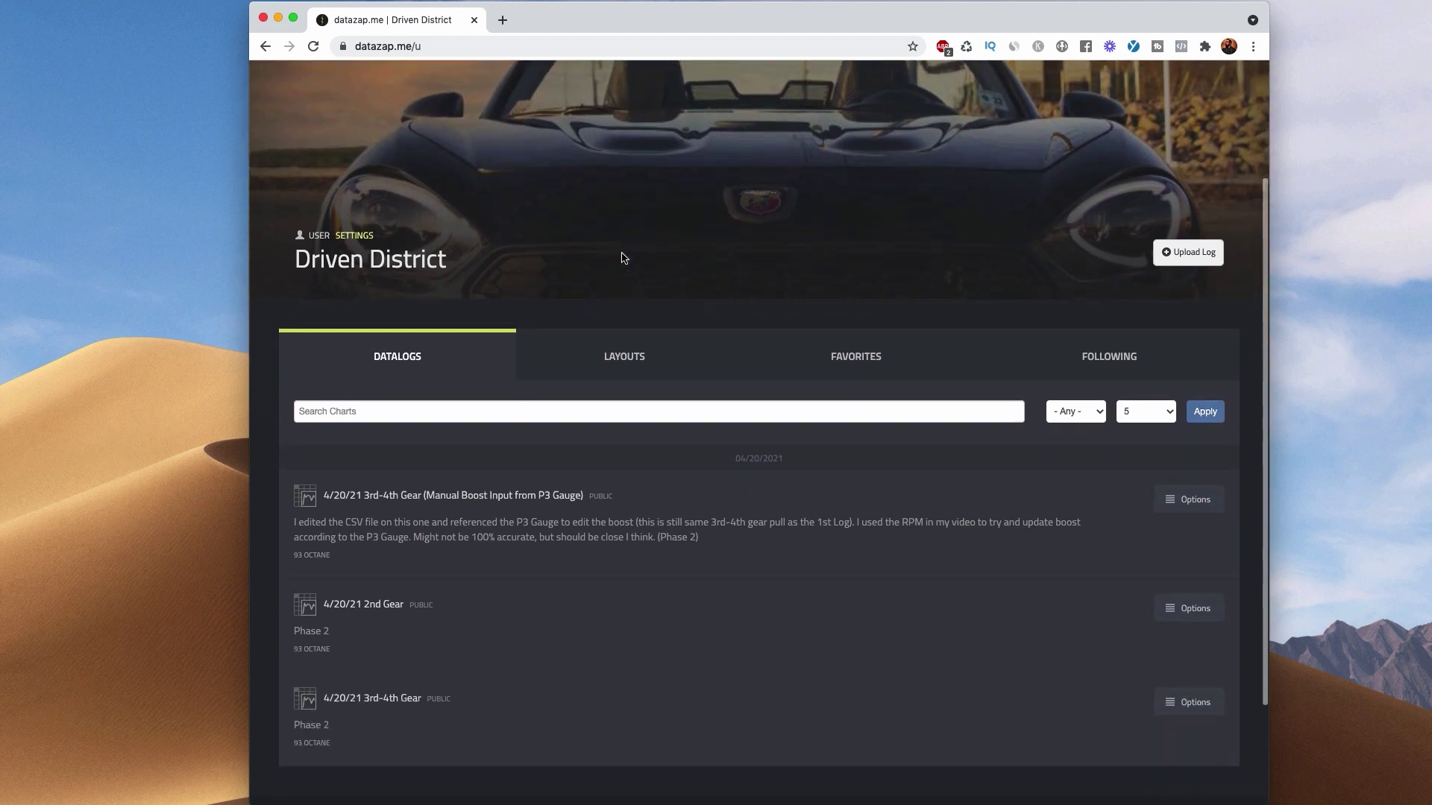
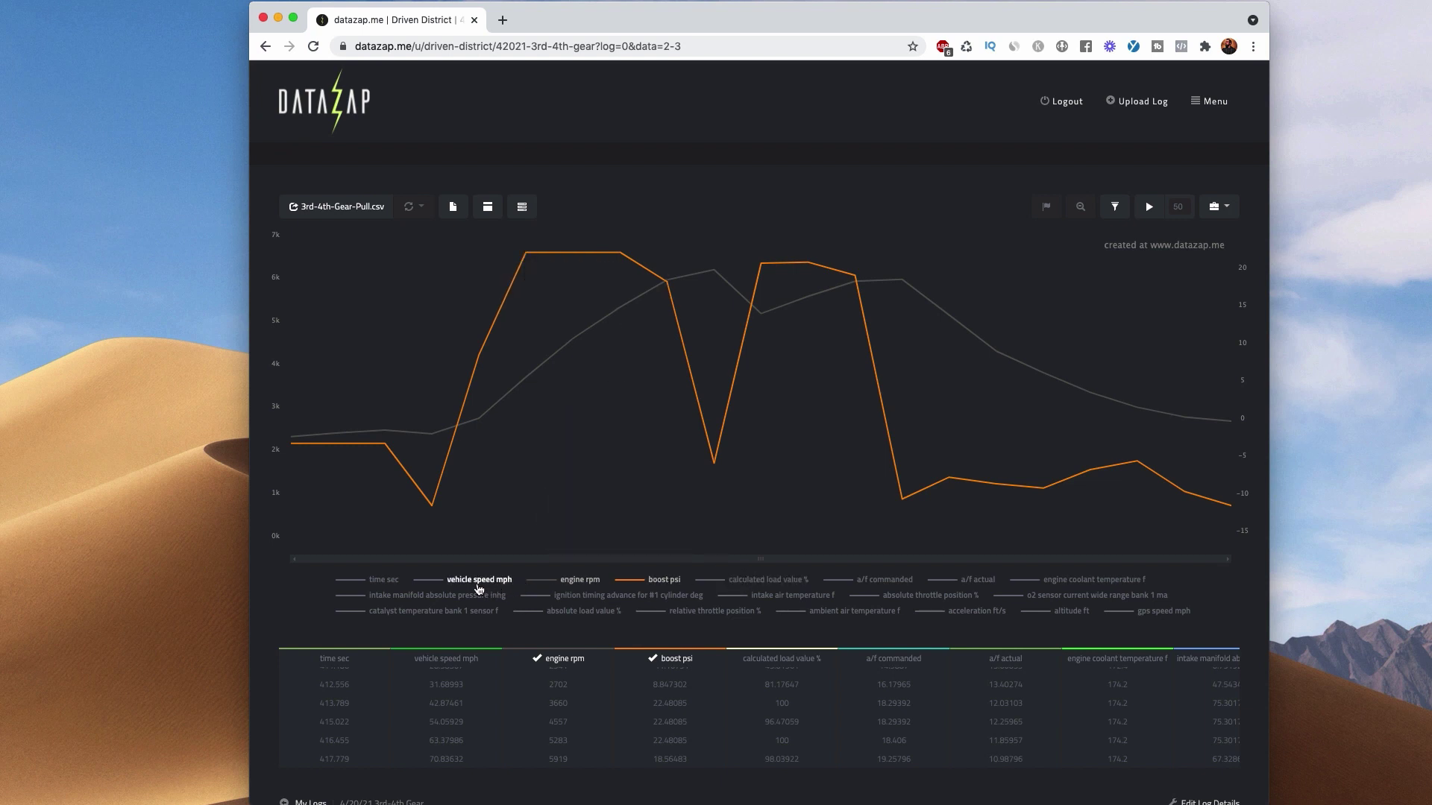
# Plot a/f actual and vehicle speed mph with engine rpm and boost psi on the 3rd-4th gear chart, briefly trying ambient air temperature f
pyautogui.click(570, 588)
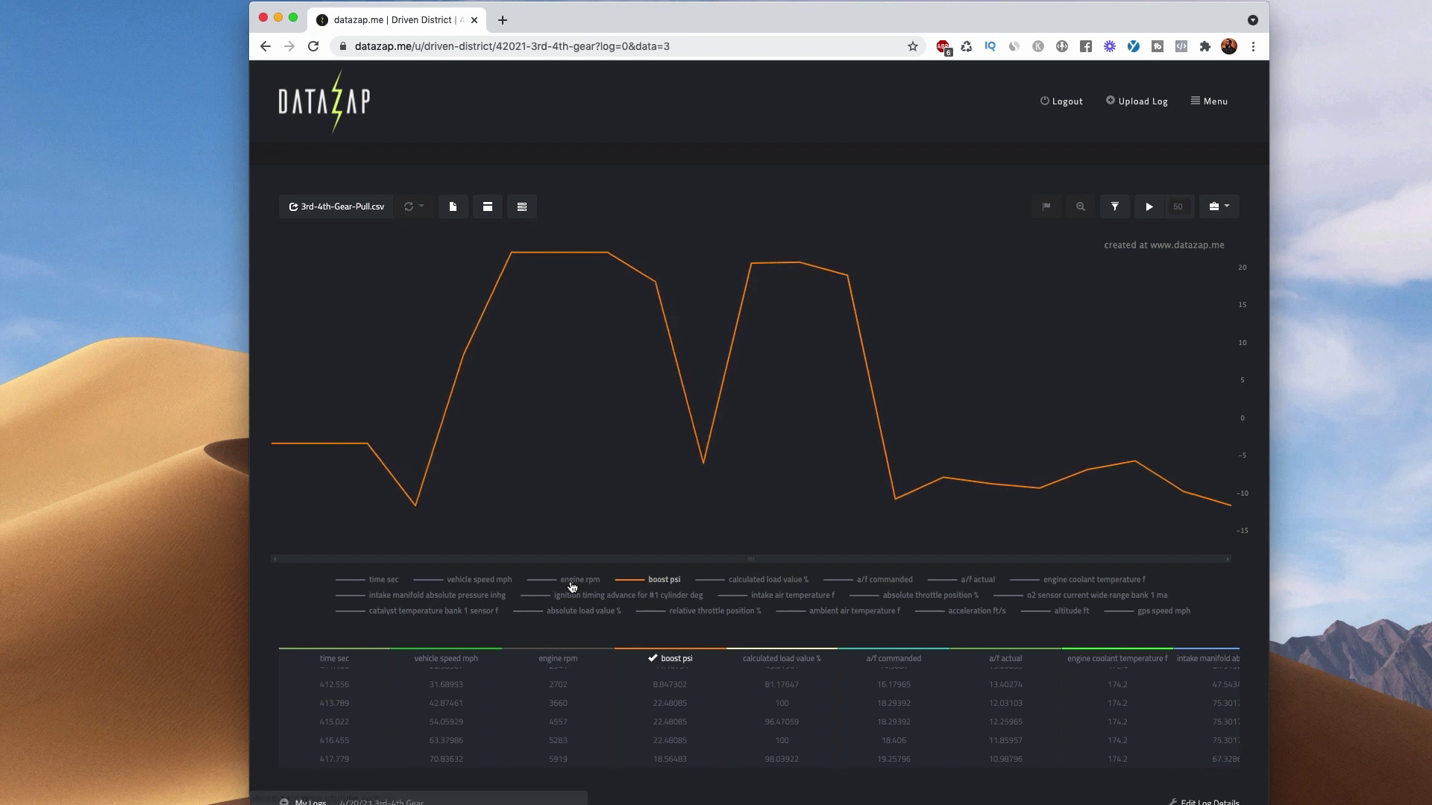
pyautogui.click(572, 588)
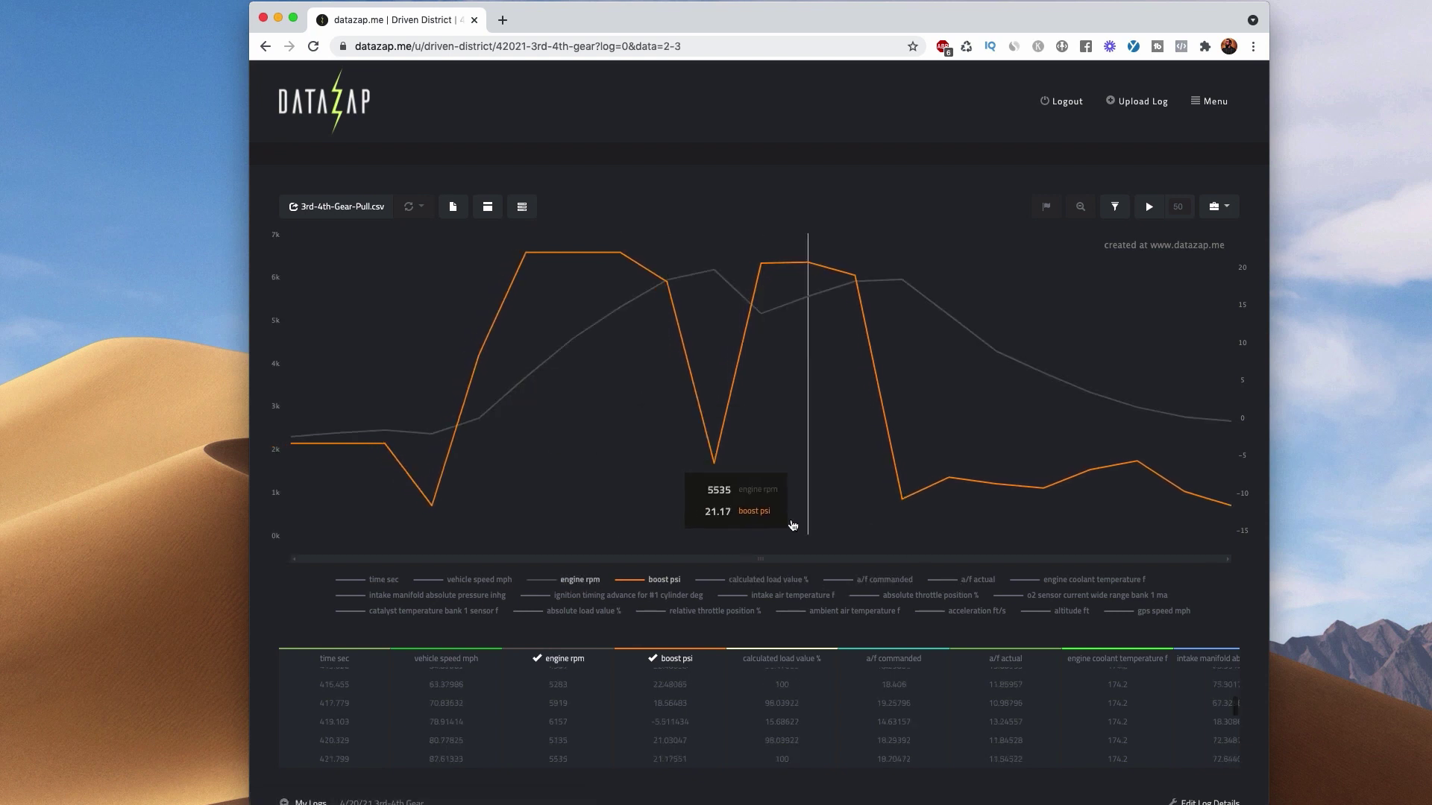
pyautogui.click(972, 580)
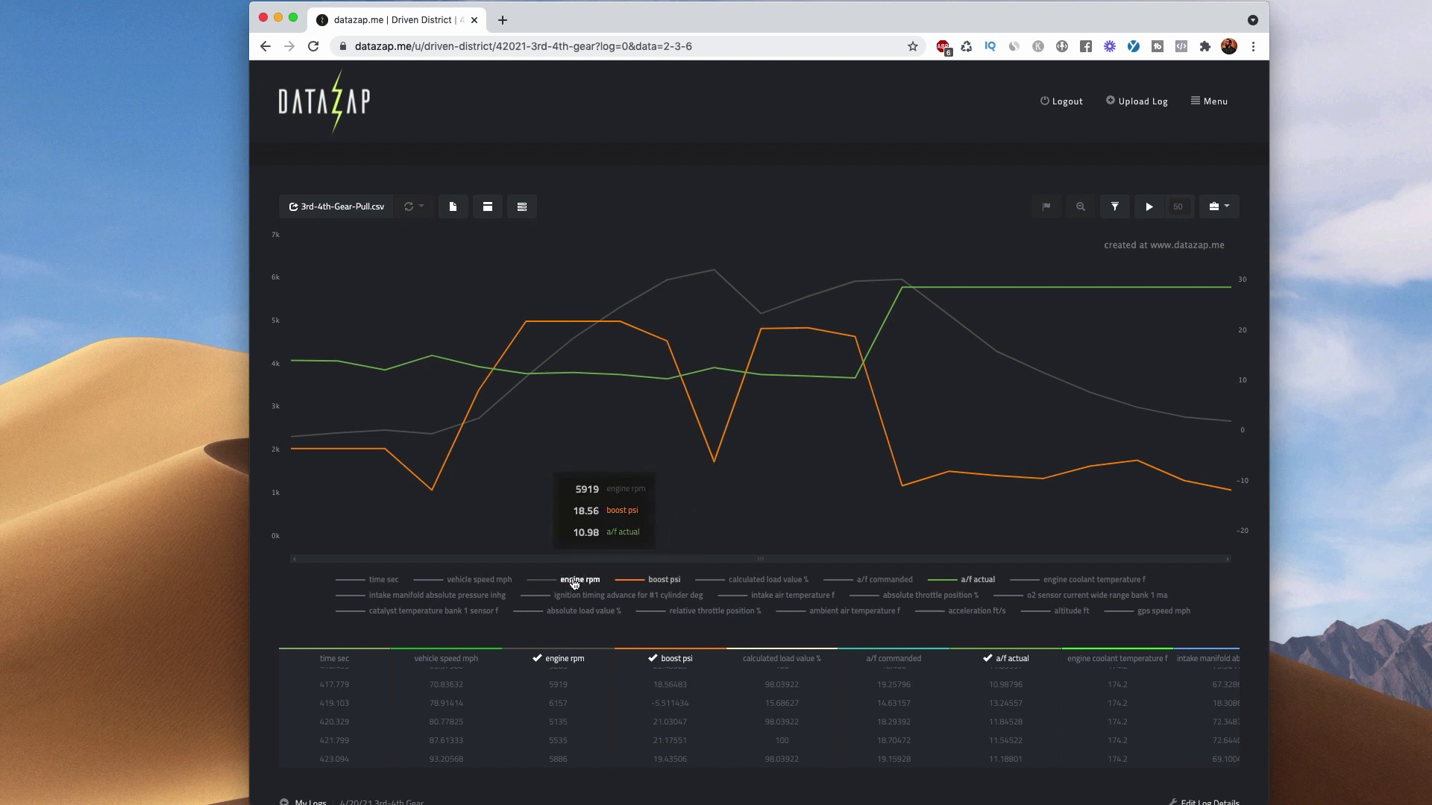
pyautogui.click(470, 583)
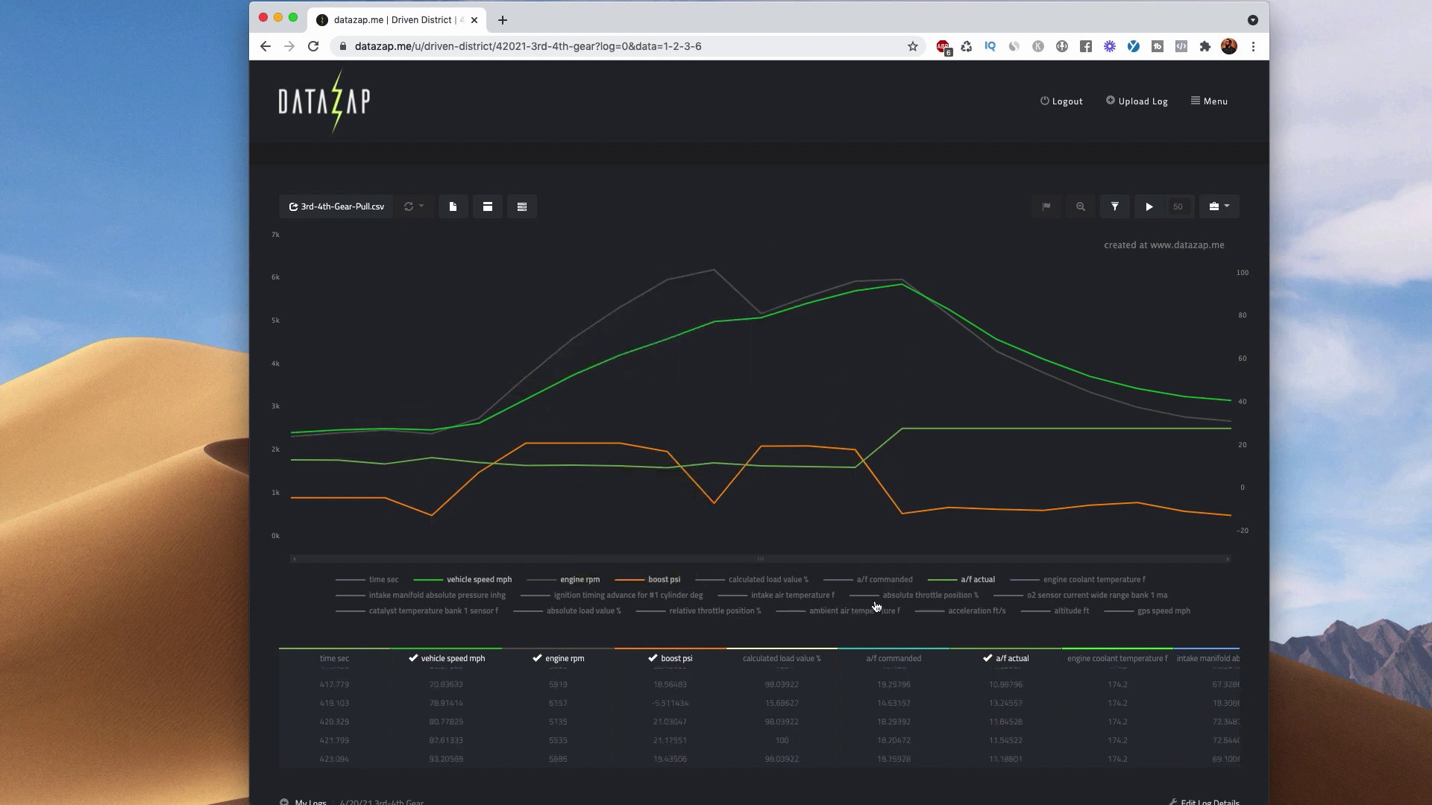
pyautogui.click(847, 616)
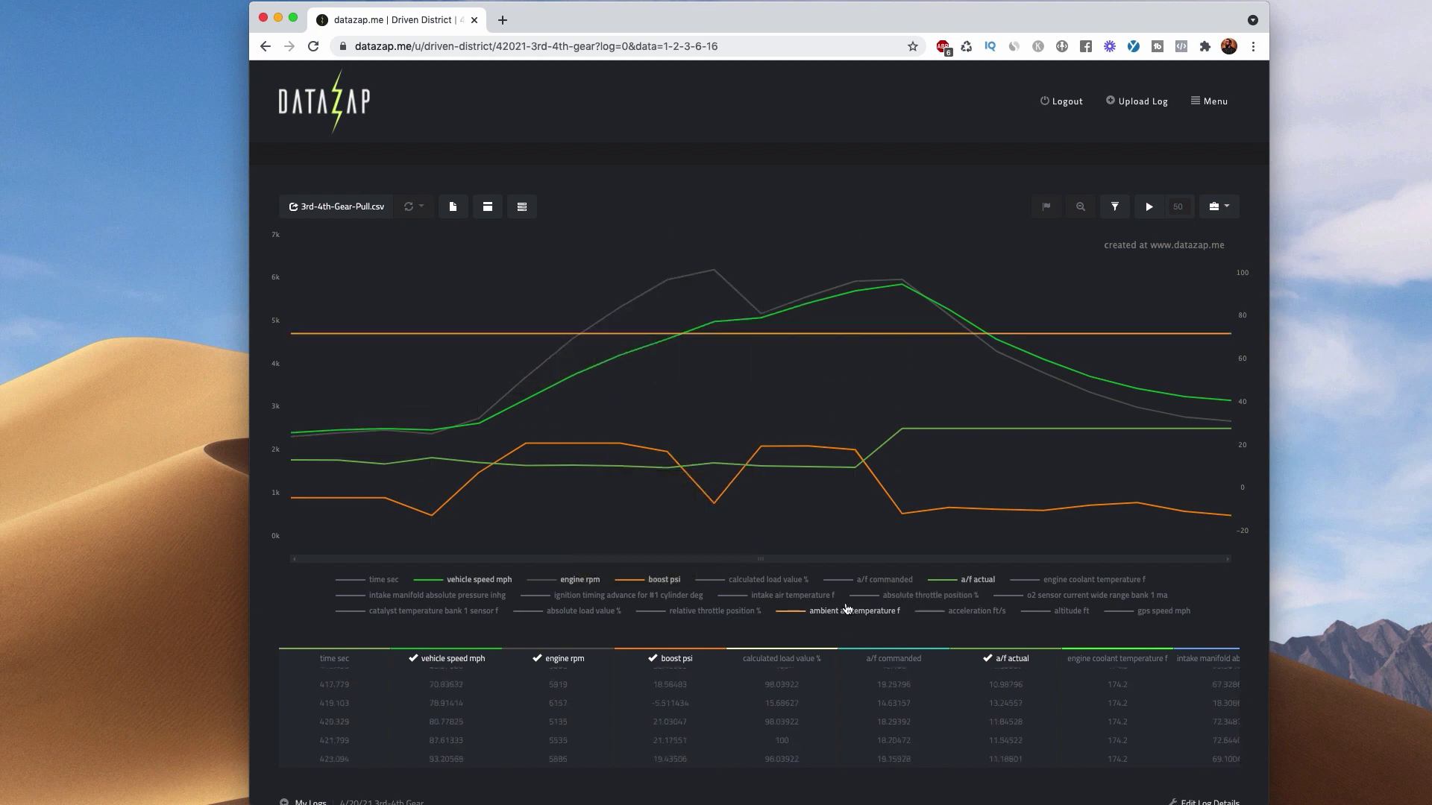
pyautogui.click(843, 618)
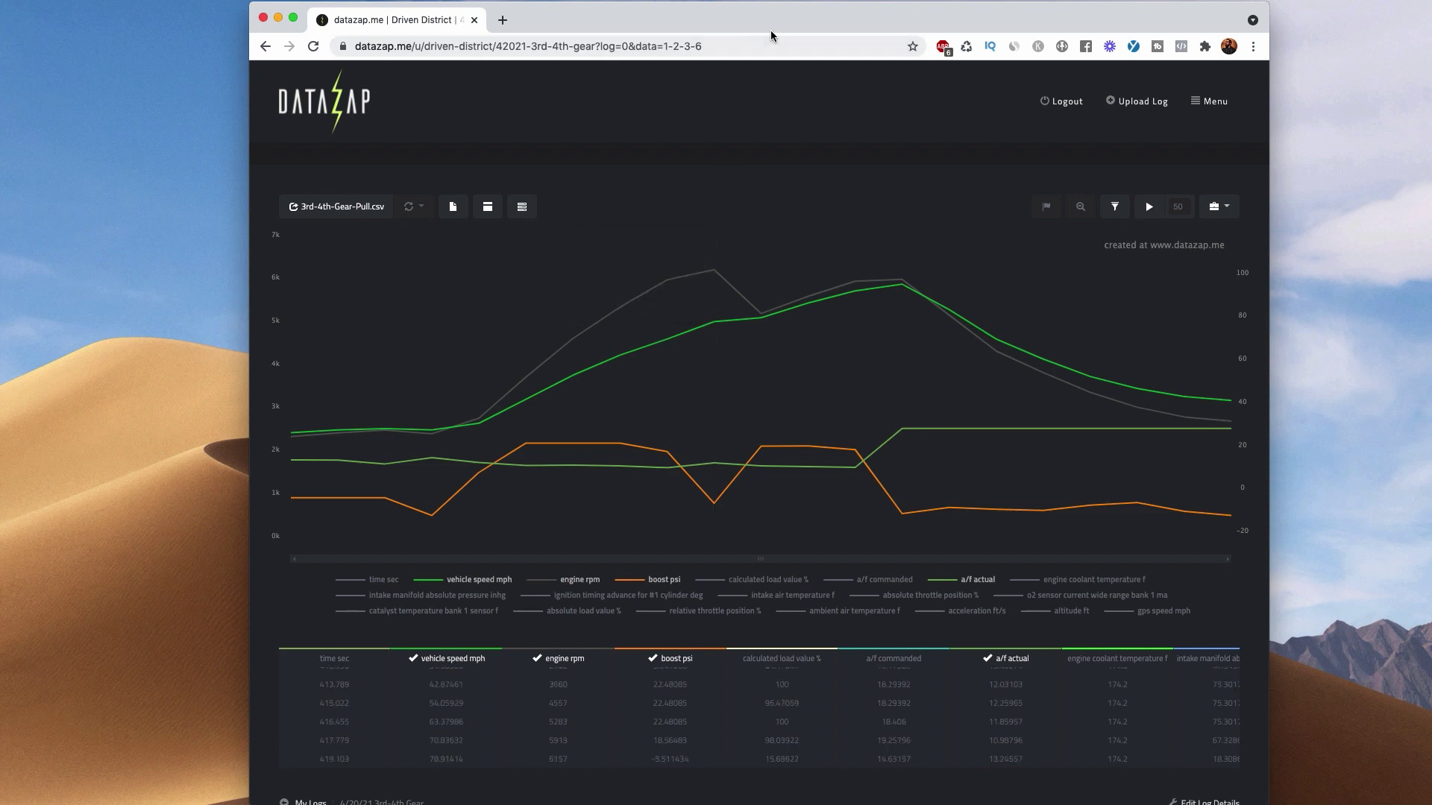
# Switch back to the log spreadsheet and look across all its columns, from Time (sec) to GPS Speed (MPH)
pyautogui.moveTo(785, 27); pyautogui.dragTo(0, 117)
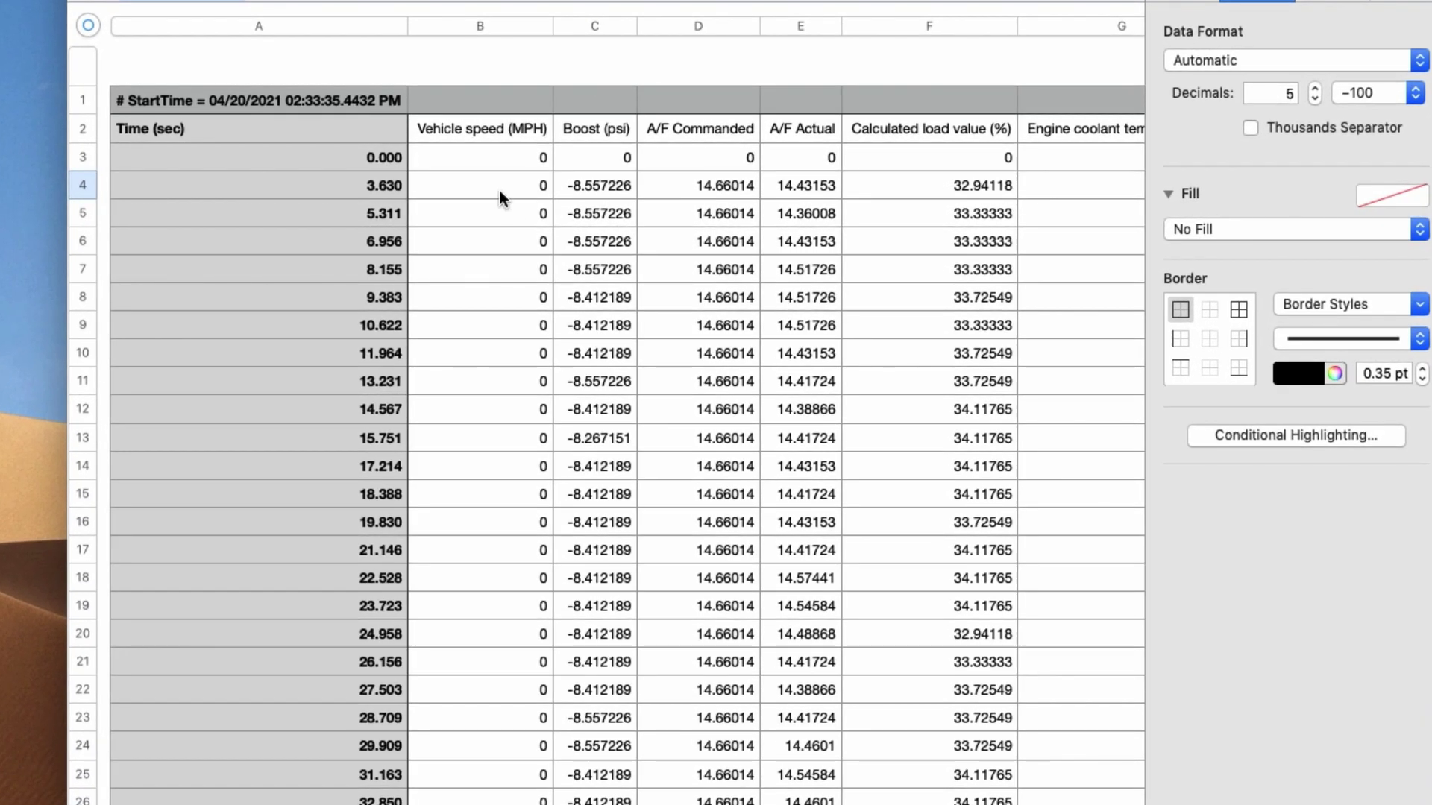
pyautogui.scroll(-2, 692, 197)
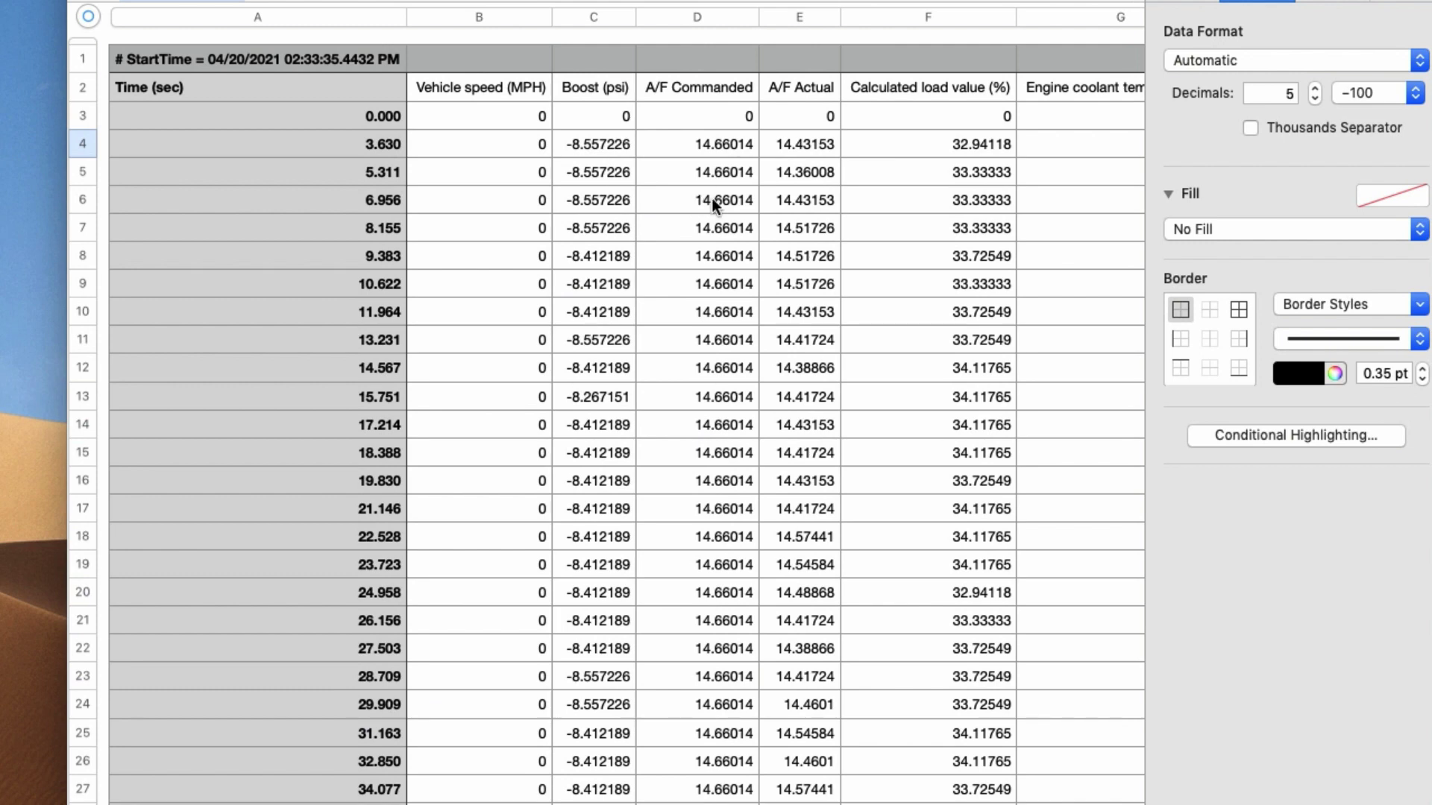
pyautogui.hscroll(10, 711, 198)
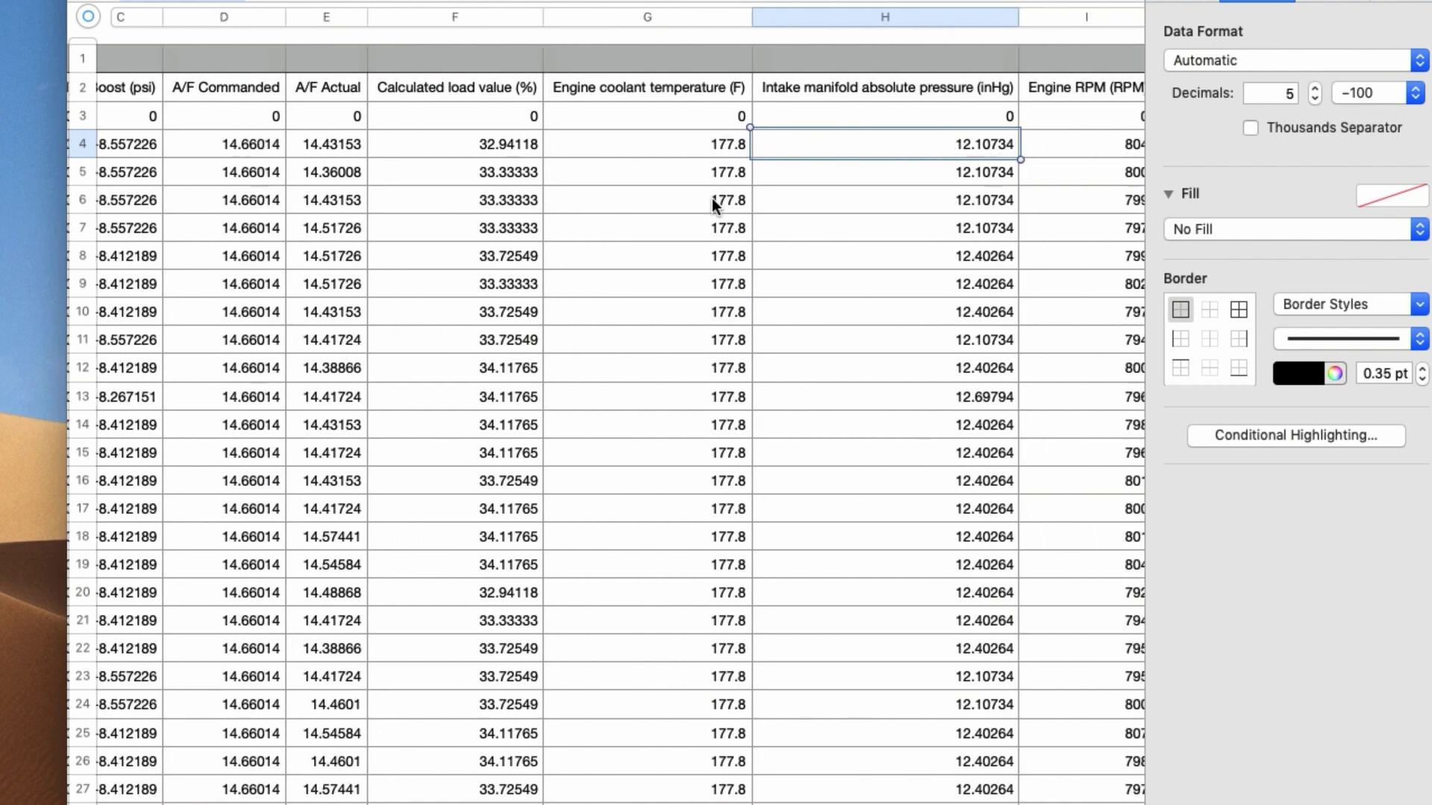
pyautogui.hscroll(10, 711, 199)
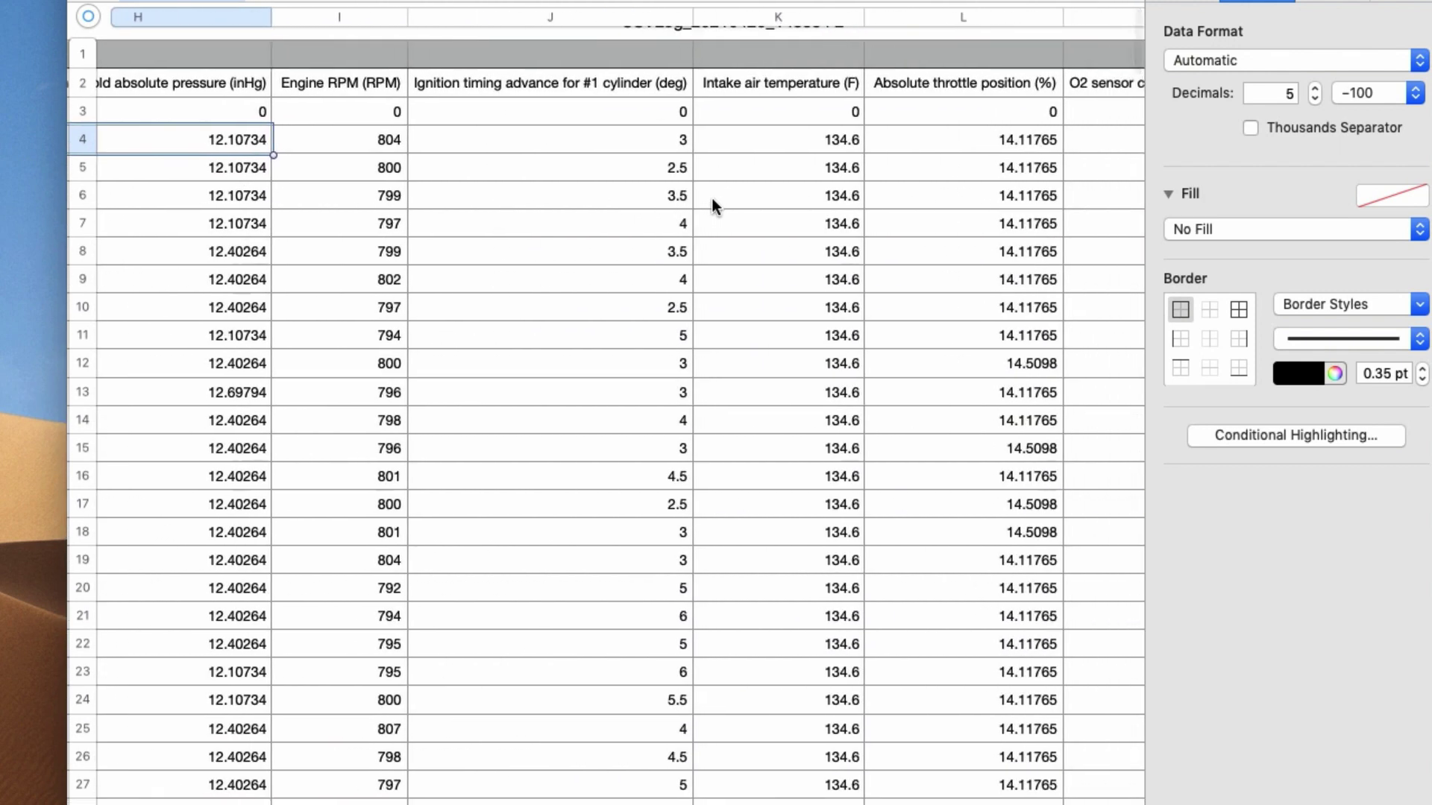
pyautogui.hscroll(-5, 711, 198)
pyautogui.hscroll(10, 712, 199)
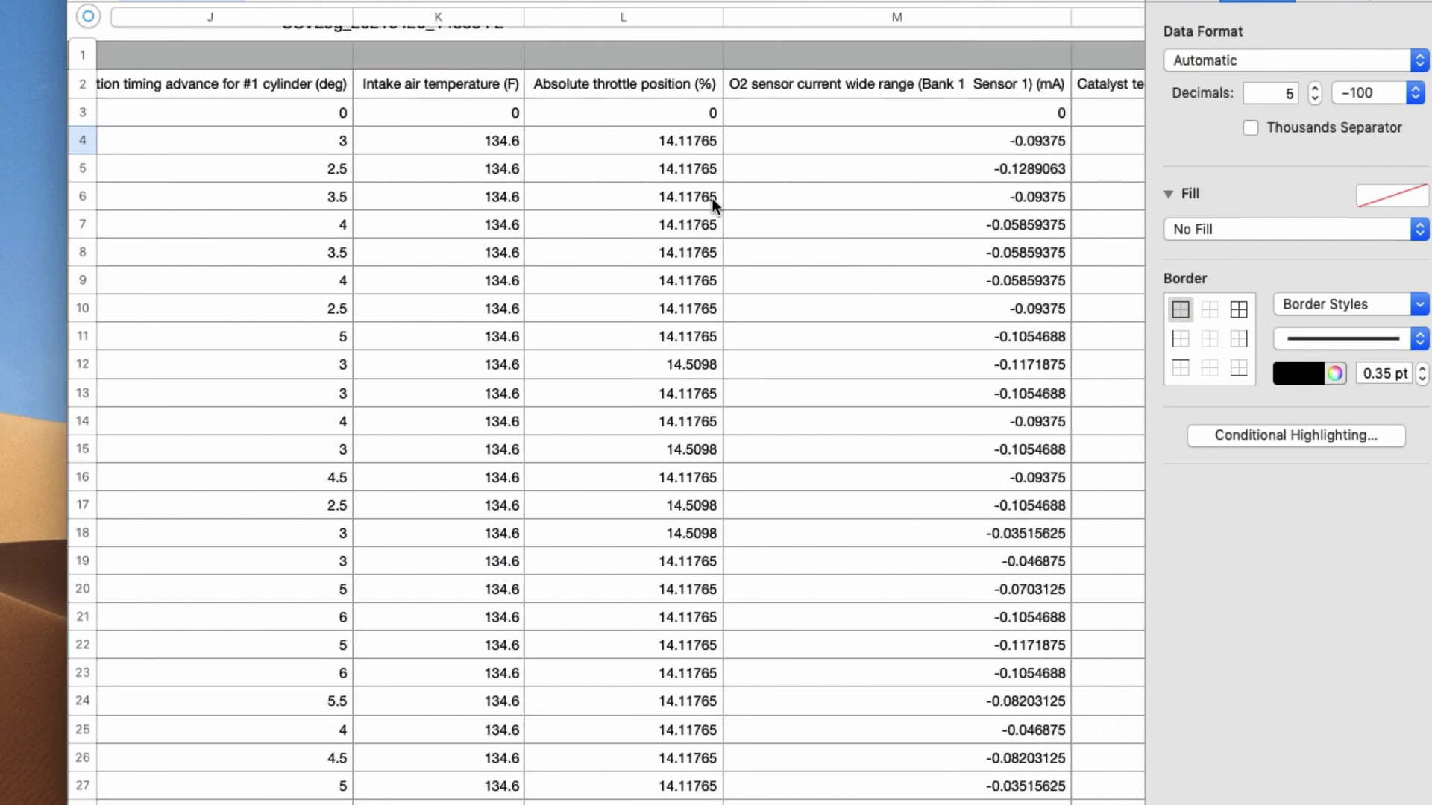
pyautogui.hscroll(10, 711, 198)
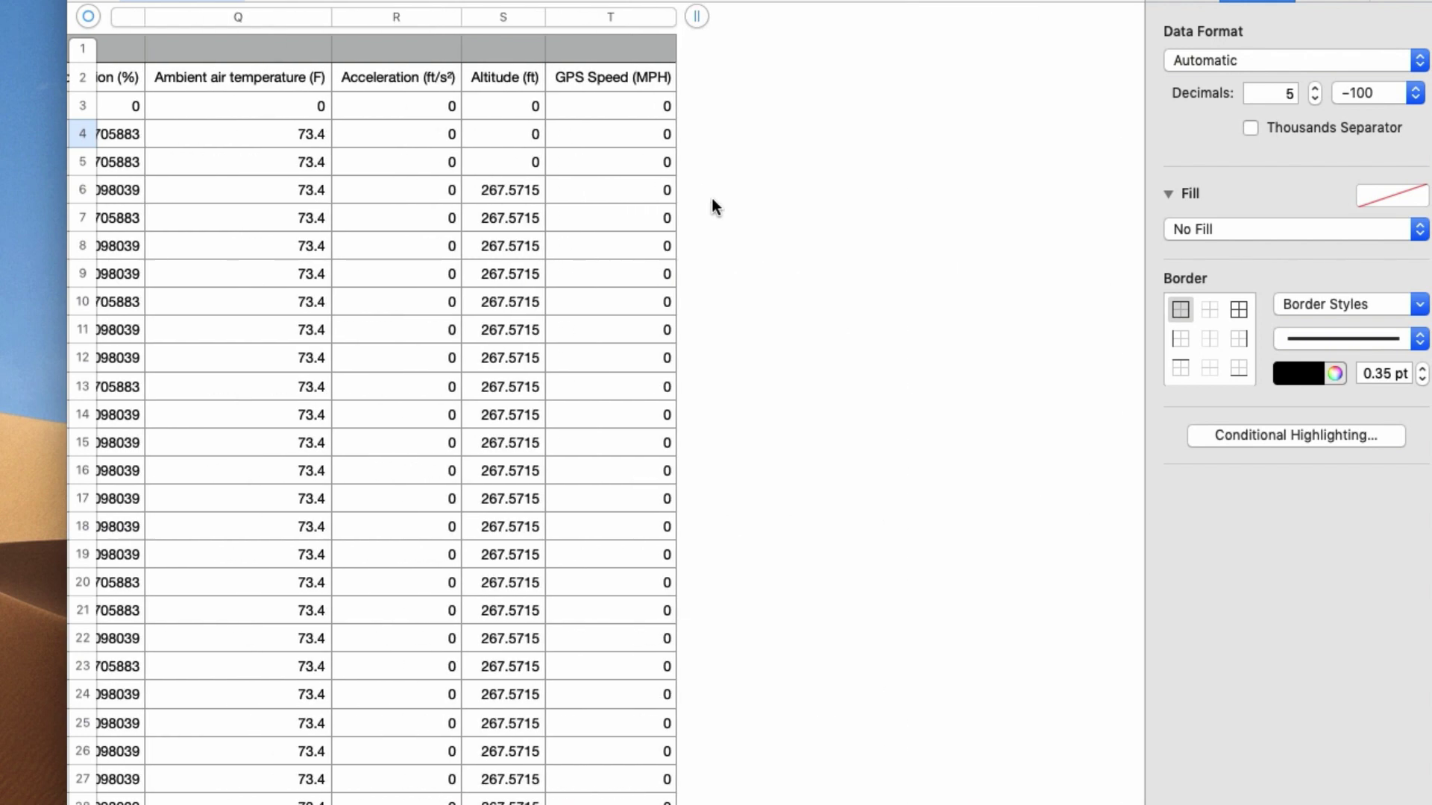
pyautogui.hscroll(-15, 711, 198)
# Look down the early Boost (psi) readings, return to the header rows and locate the Calculated load value (%) column
pyautogui.click(594, 183)
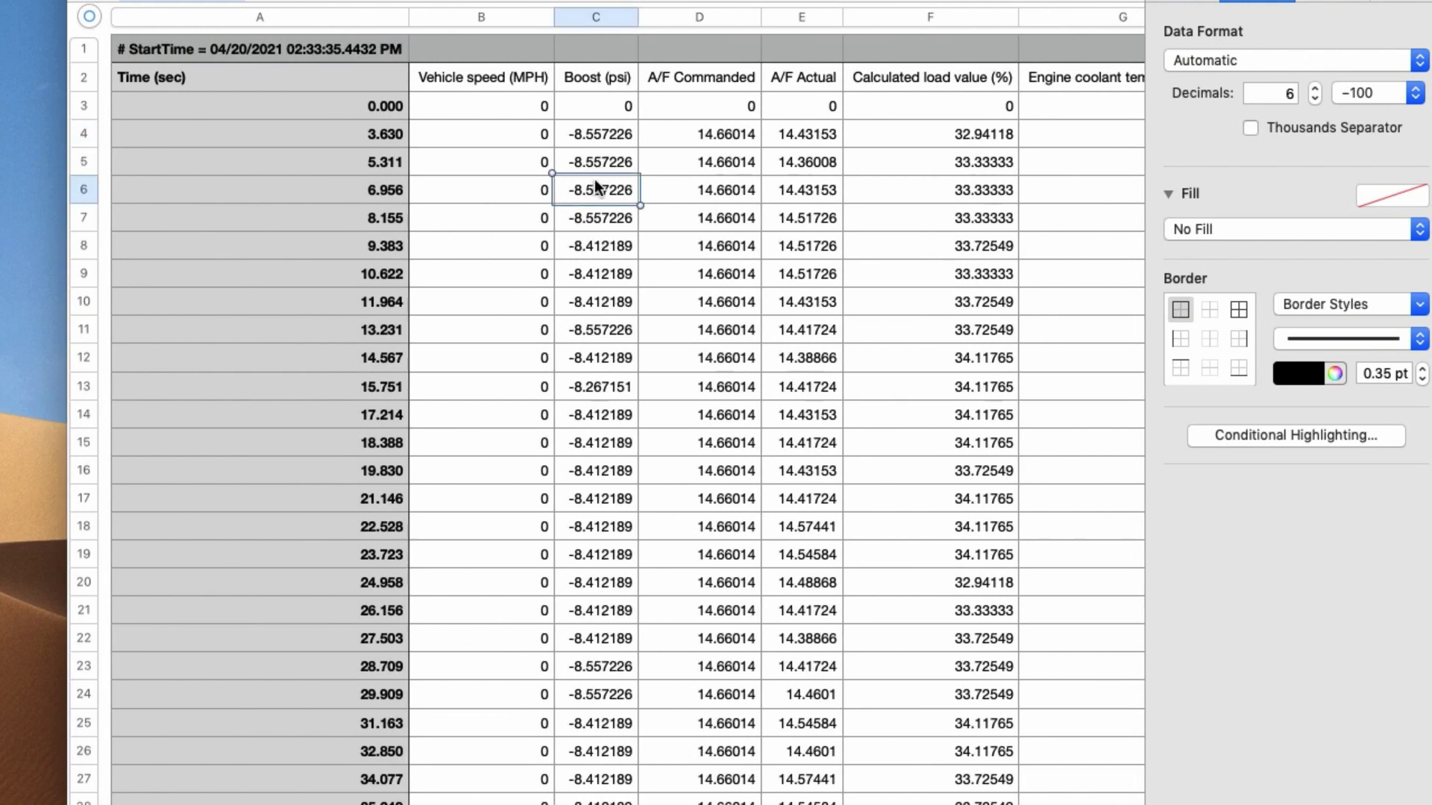
pyautogui.scroll(-10, 620, 342)
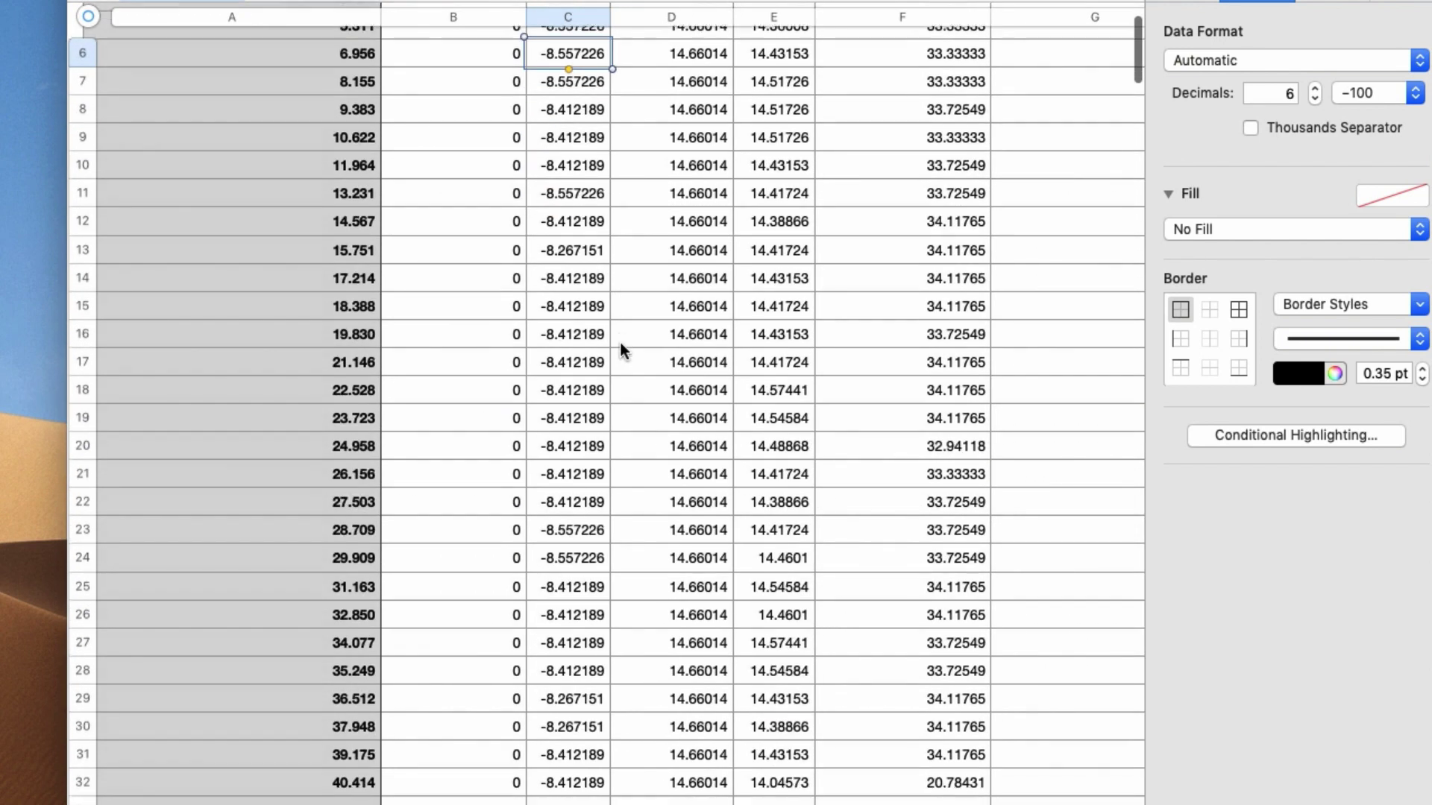
pyautogui.scroll(-10, 620, 342)
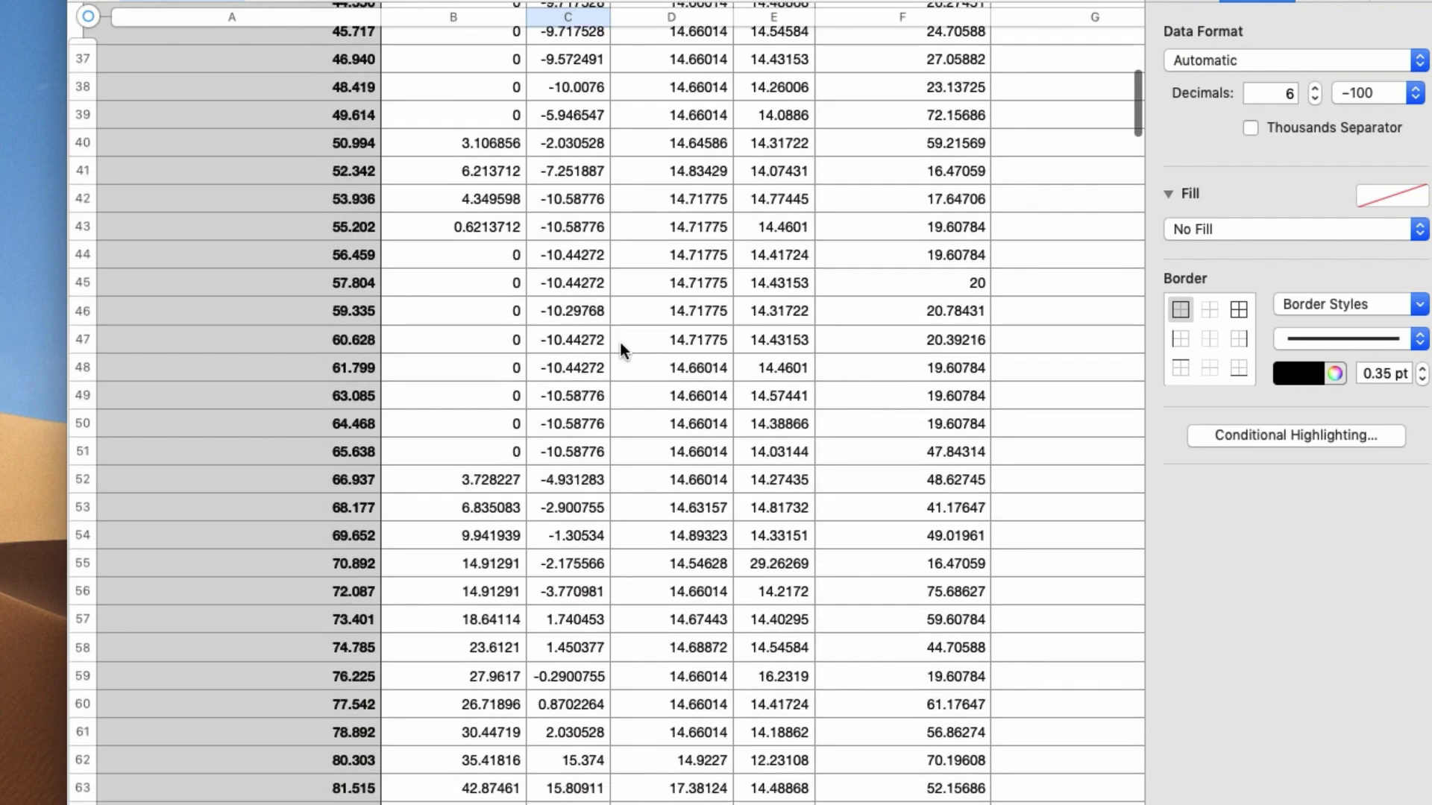
pyautogui.scroll(15, 619, 342)
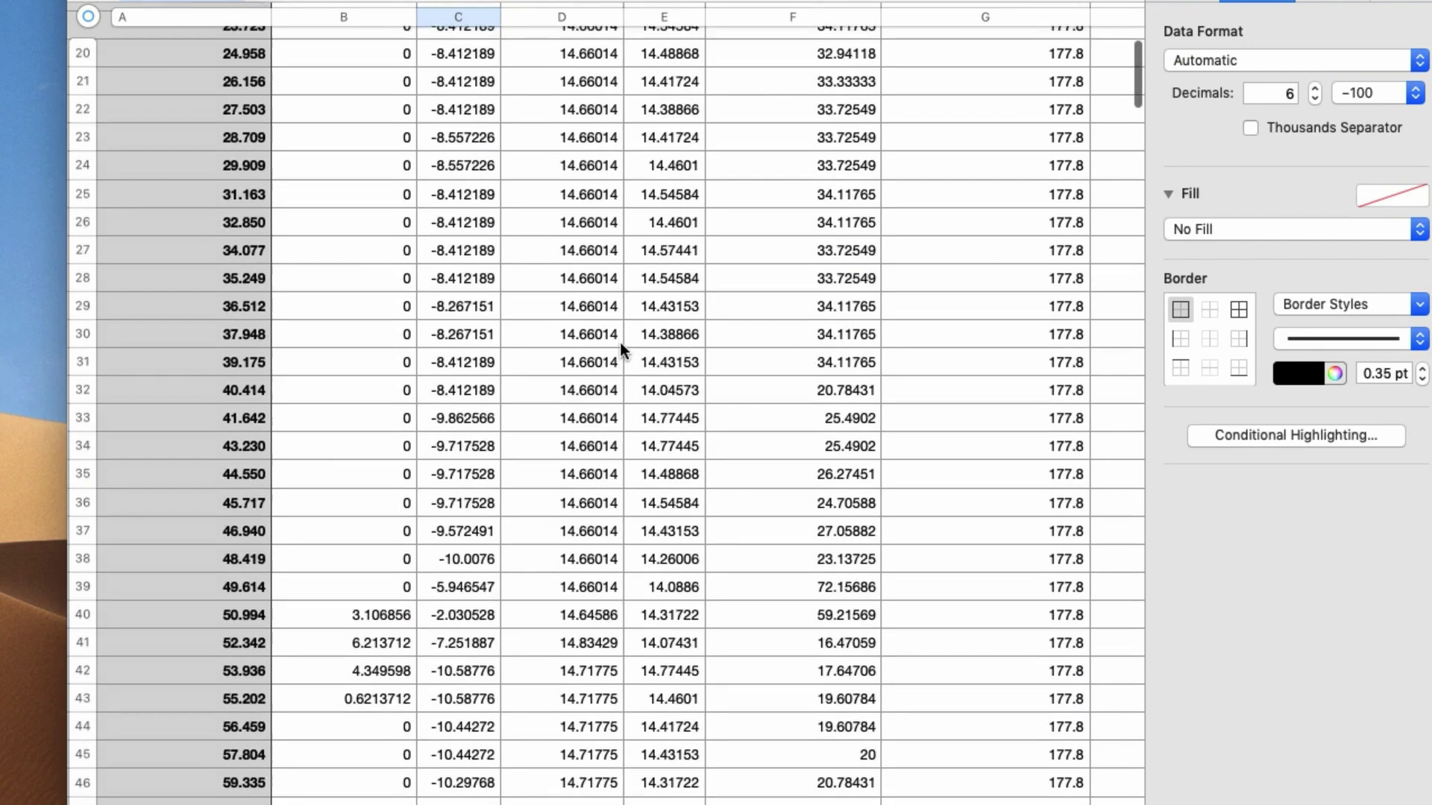
pyautogui.scroll(3, 620, 342)
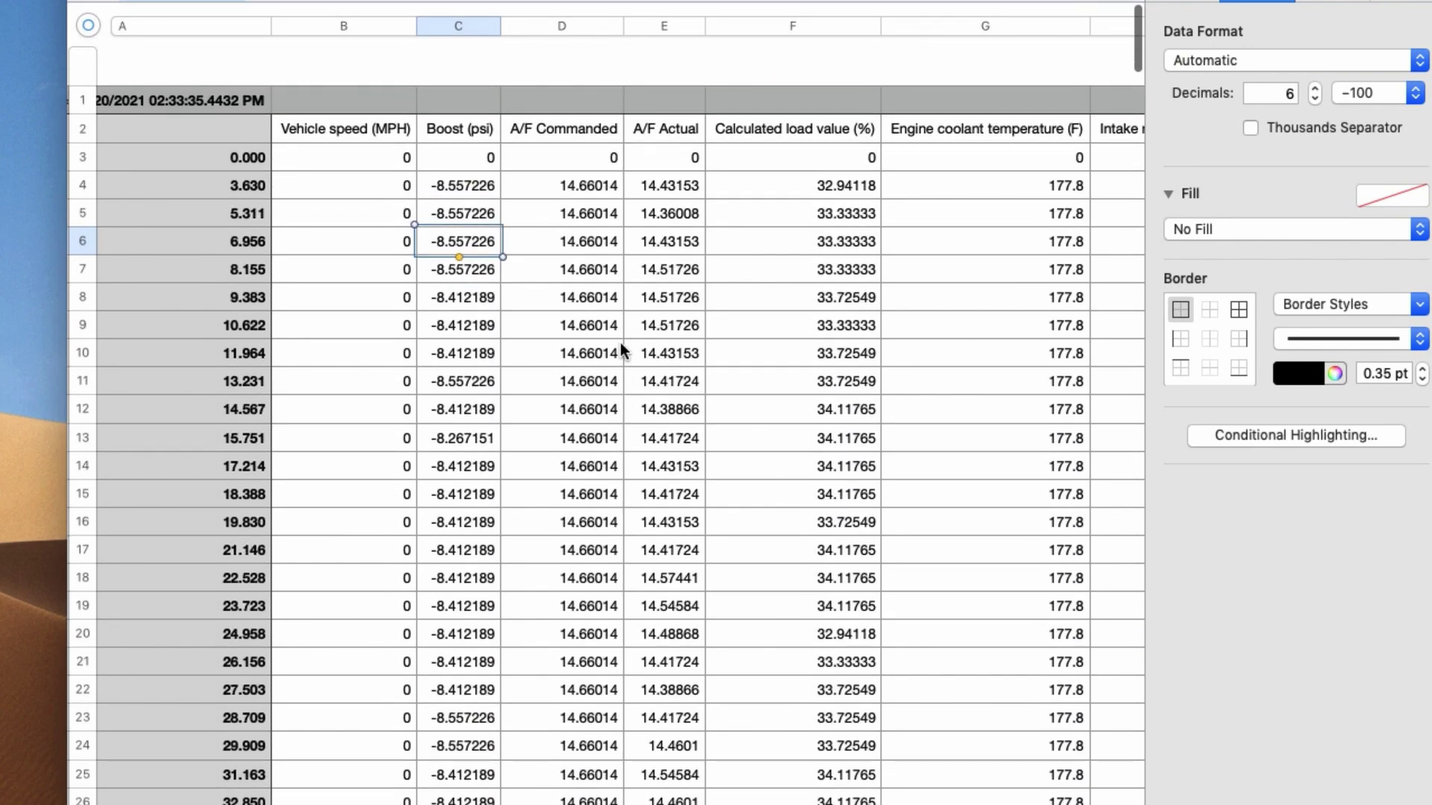
pyautogui.hscroll(5, 620, 342)
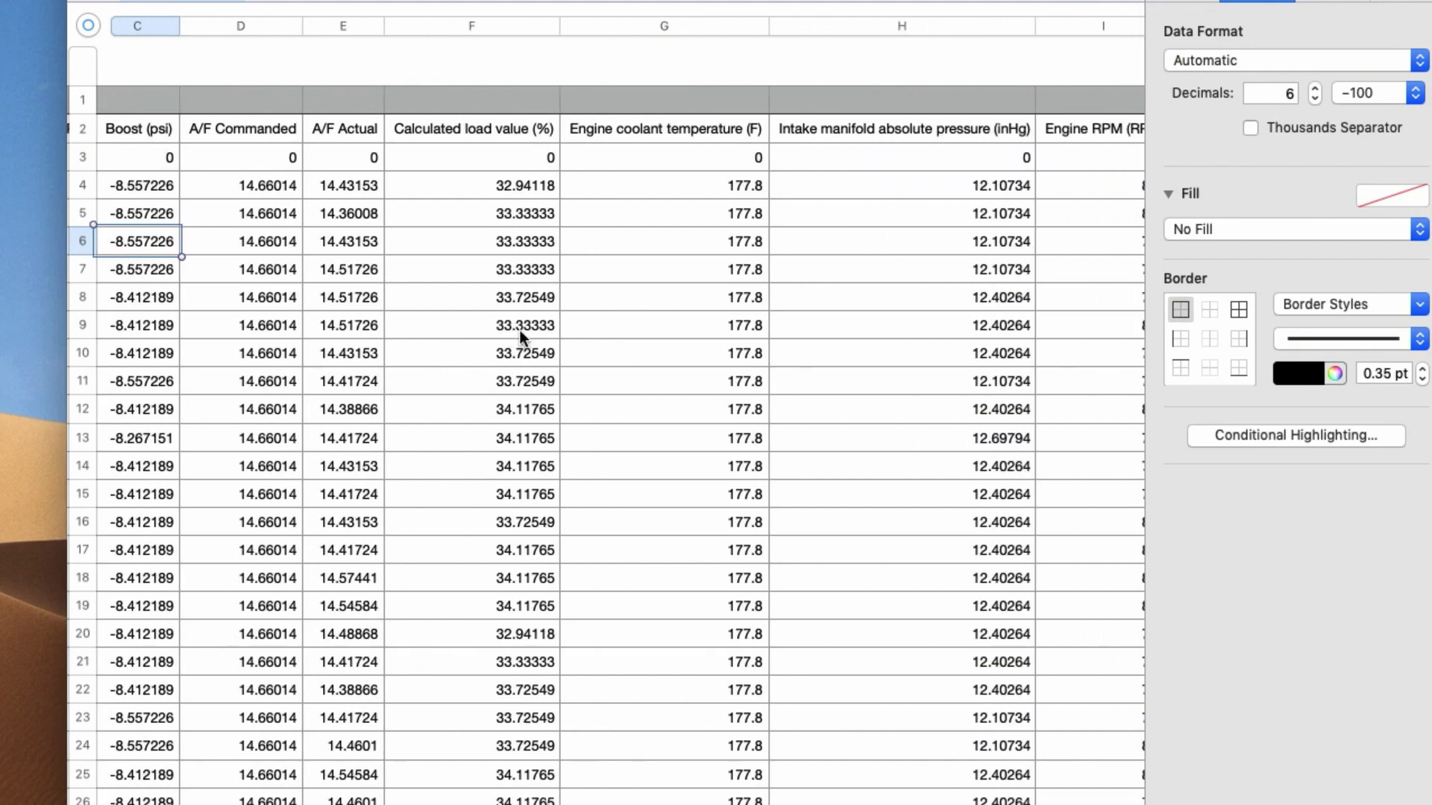
pyautogui.hscroll(5, 523, 333)
pyautogui.hscroll(-5, 522, 333)
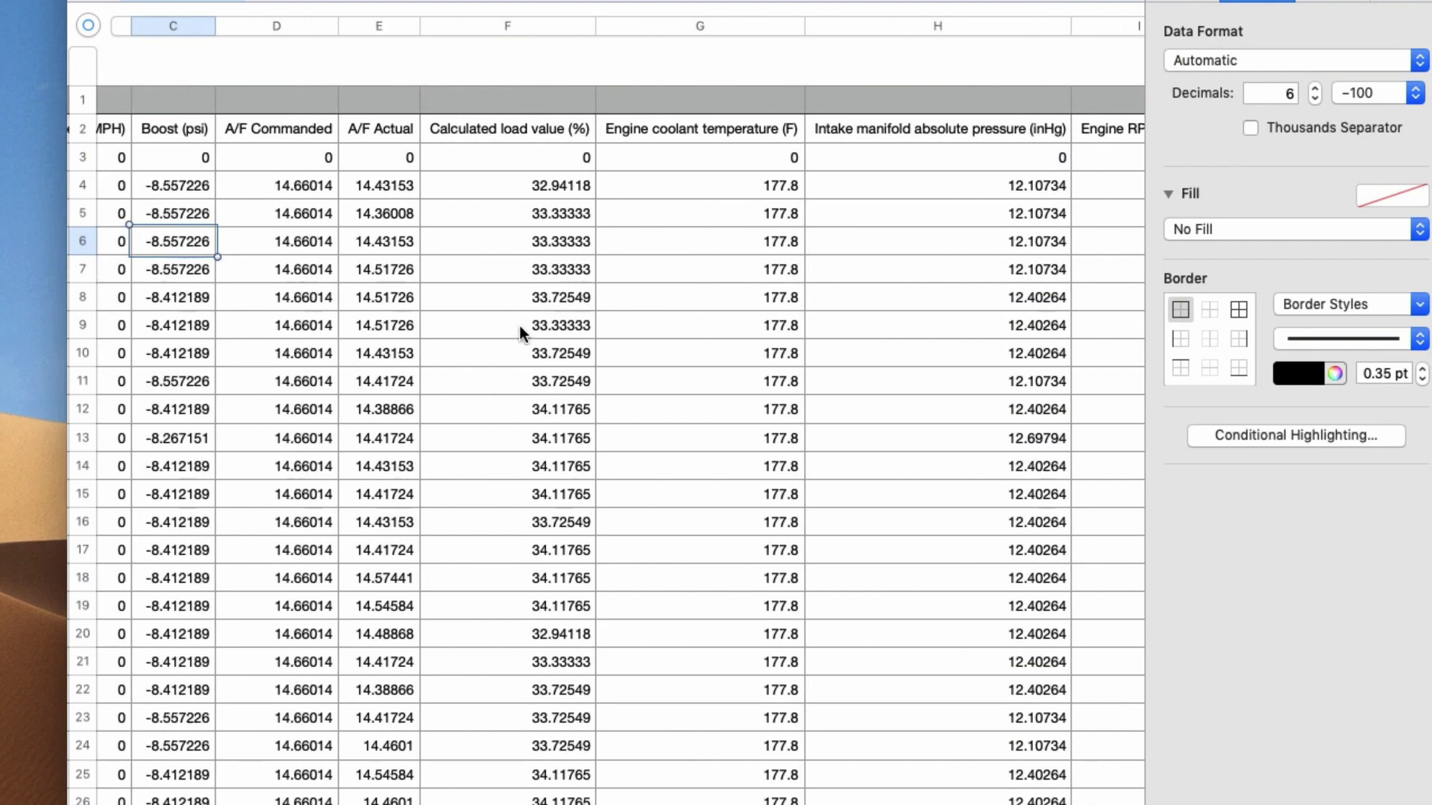
# Search down the Calculated load value (%) column for the start of the full-throttle pull and select its first 100 reading
pyautogui.scroll(-13, 497, 326)
pyautogui.scroll(-15, 495, 320)
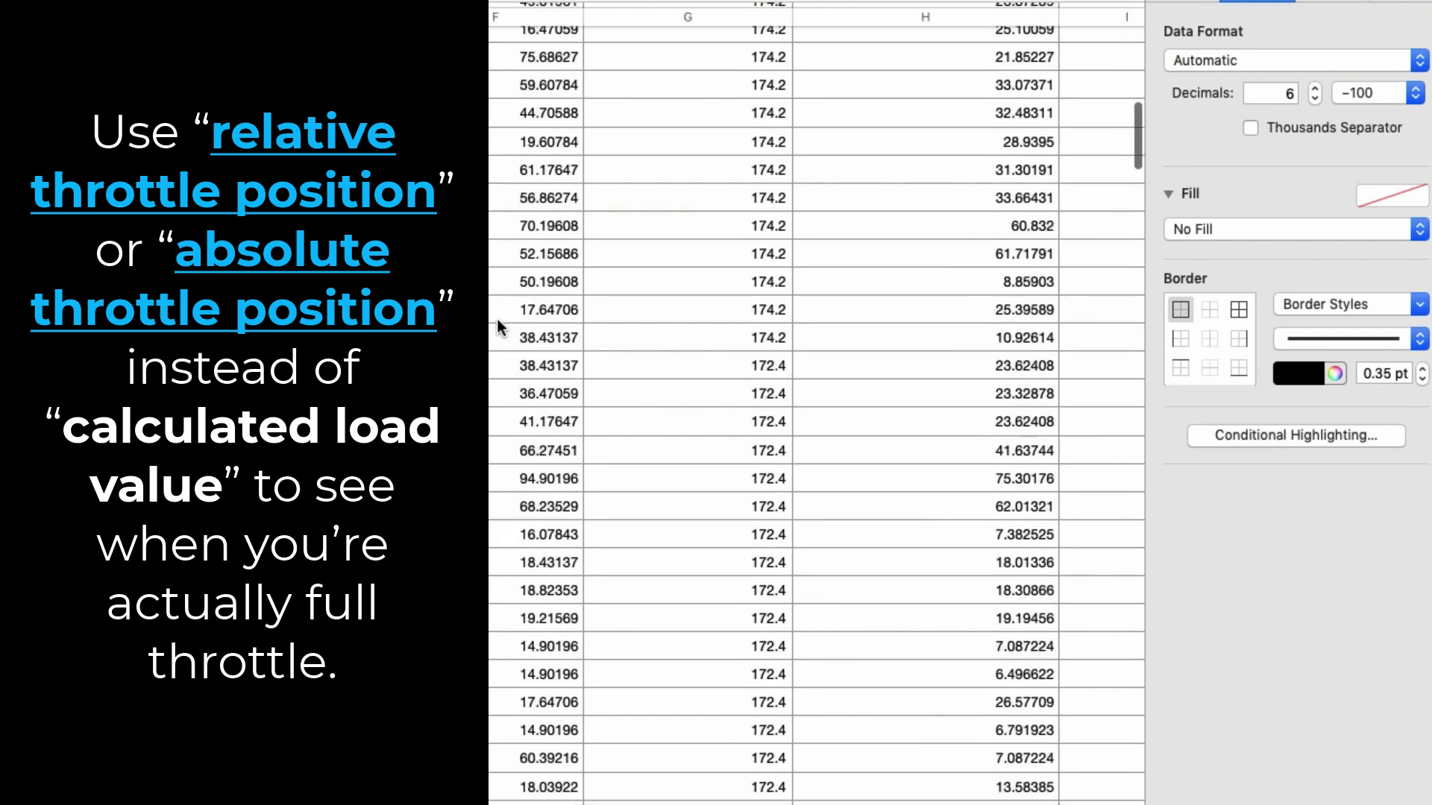
pyautogui.scroll(-15, 497, 320)
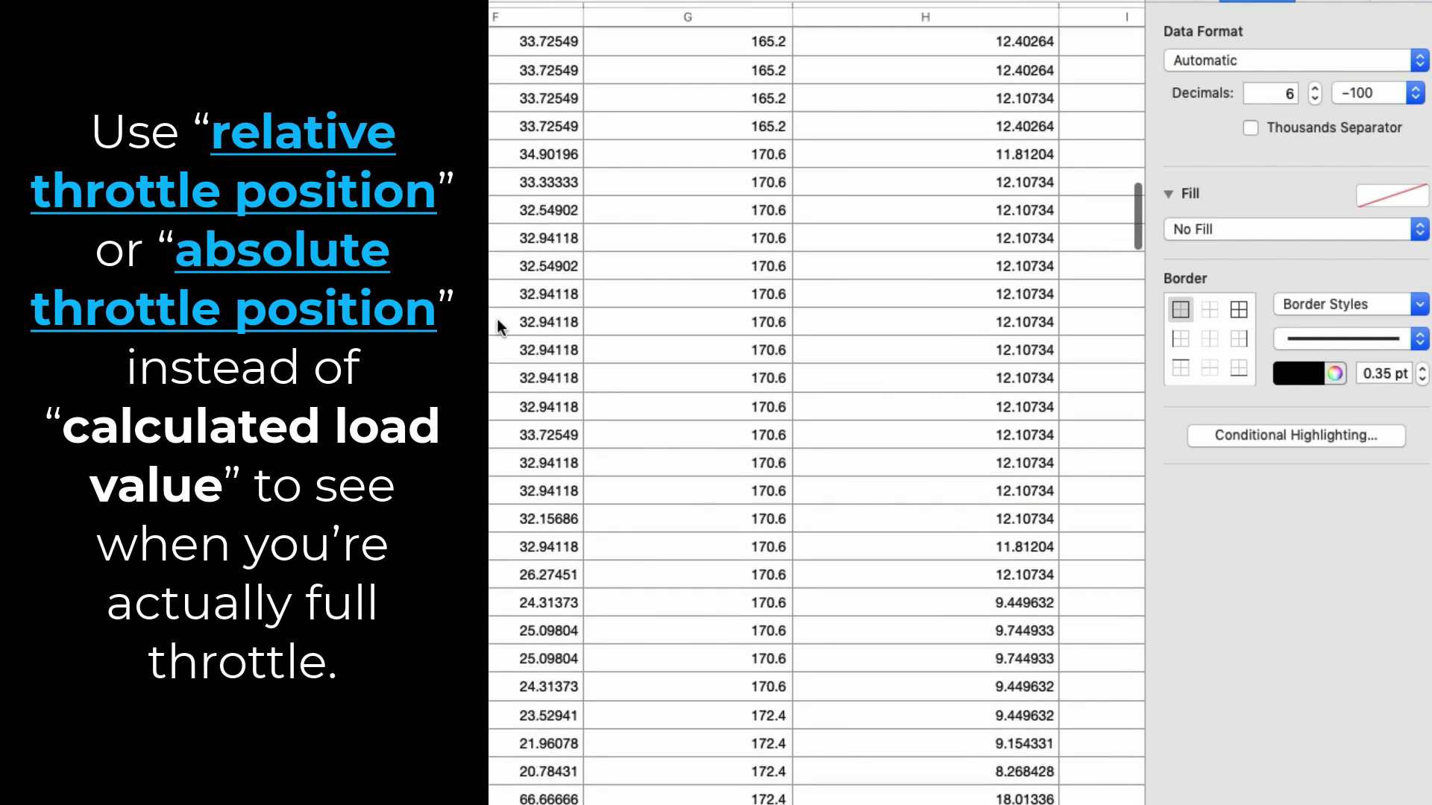
pyautogui.scroll(-15, 496, 319)
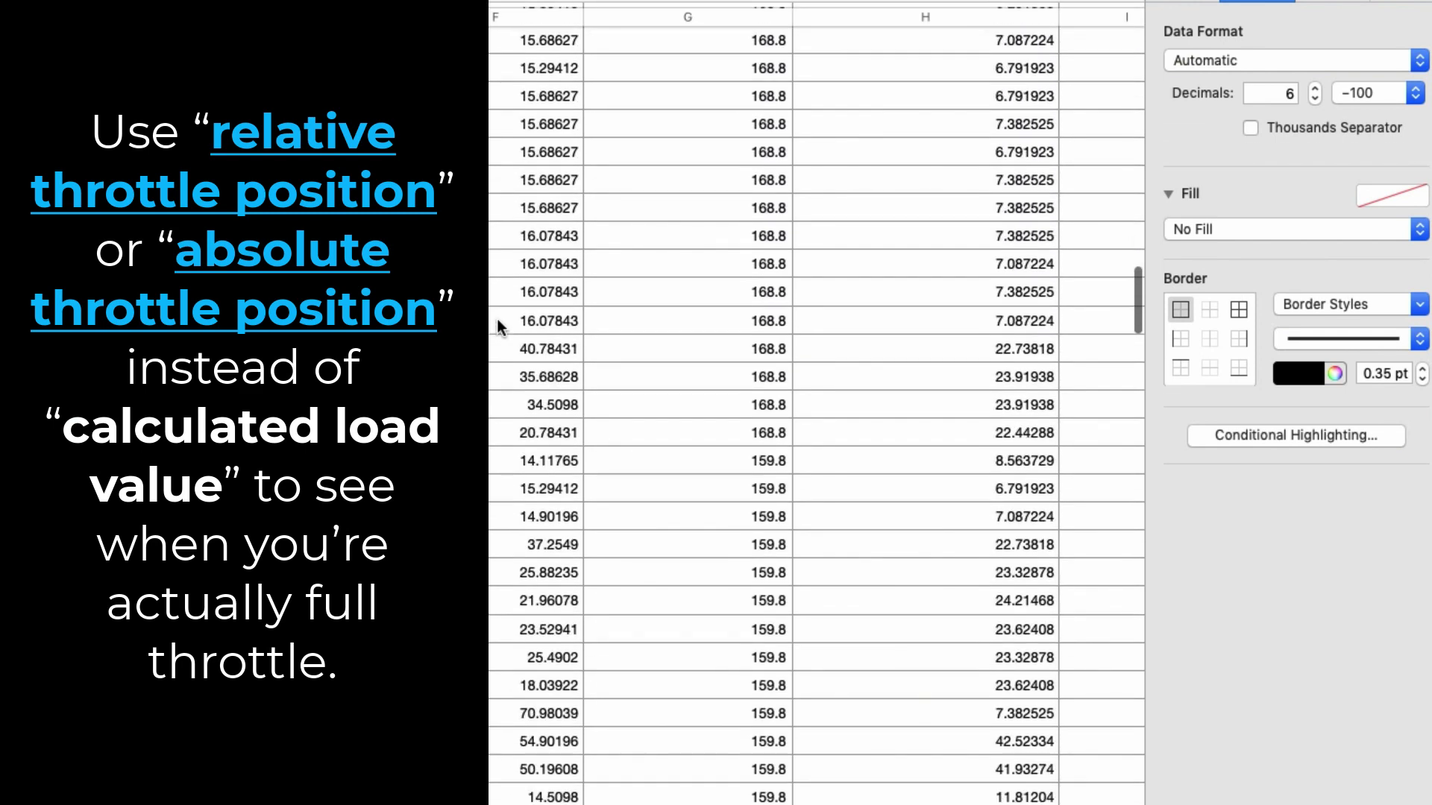
pyautogui.scroll(-15, 497, 328)
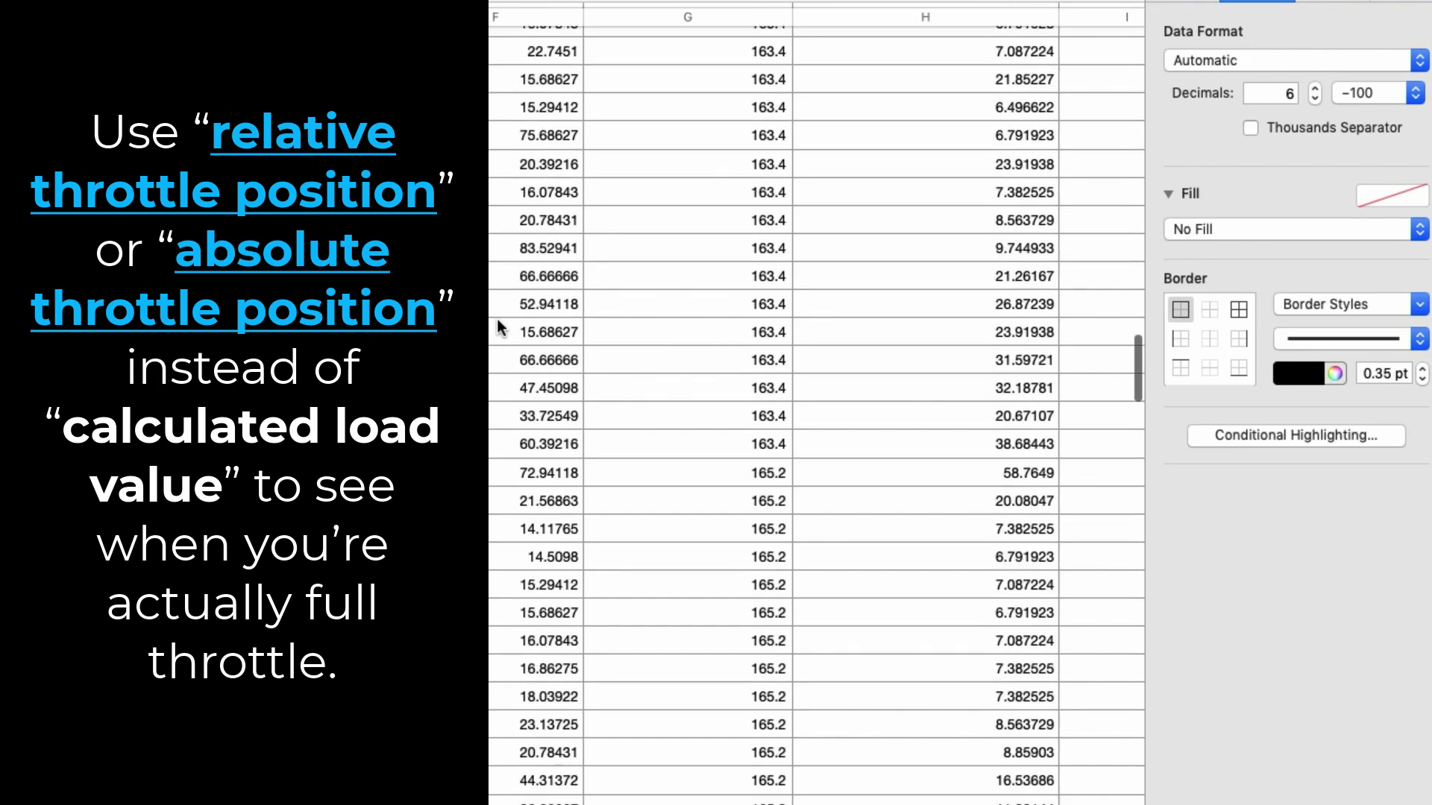
pyautogui.scroll(-15, 496, 328)
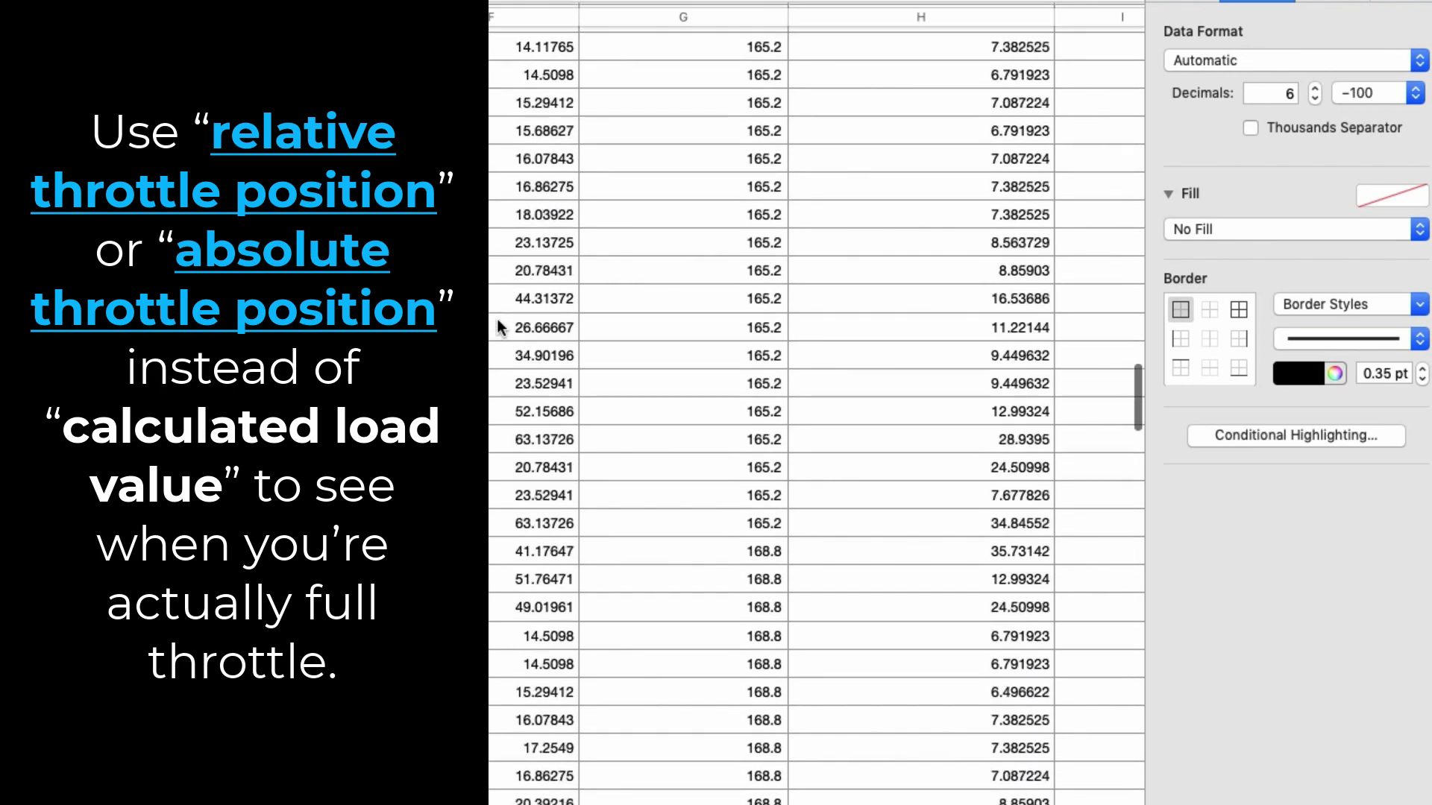
pyautogui.scroll(-15, 498, 328)
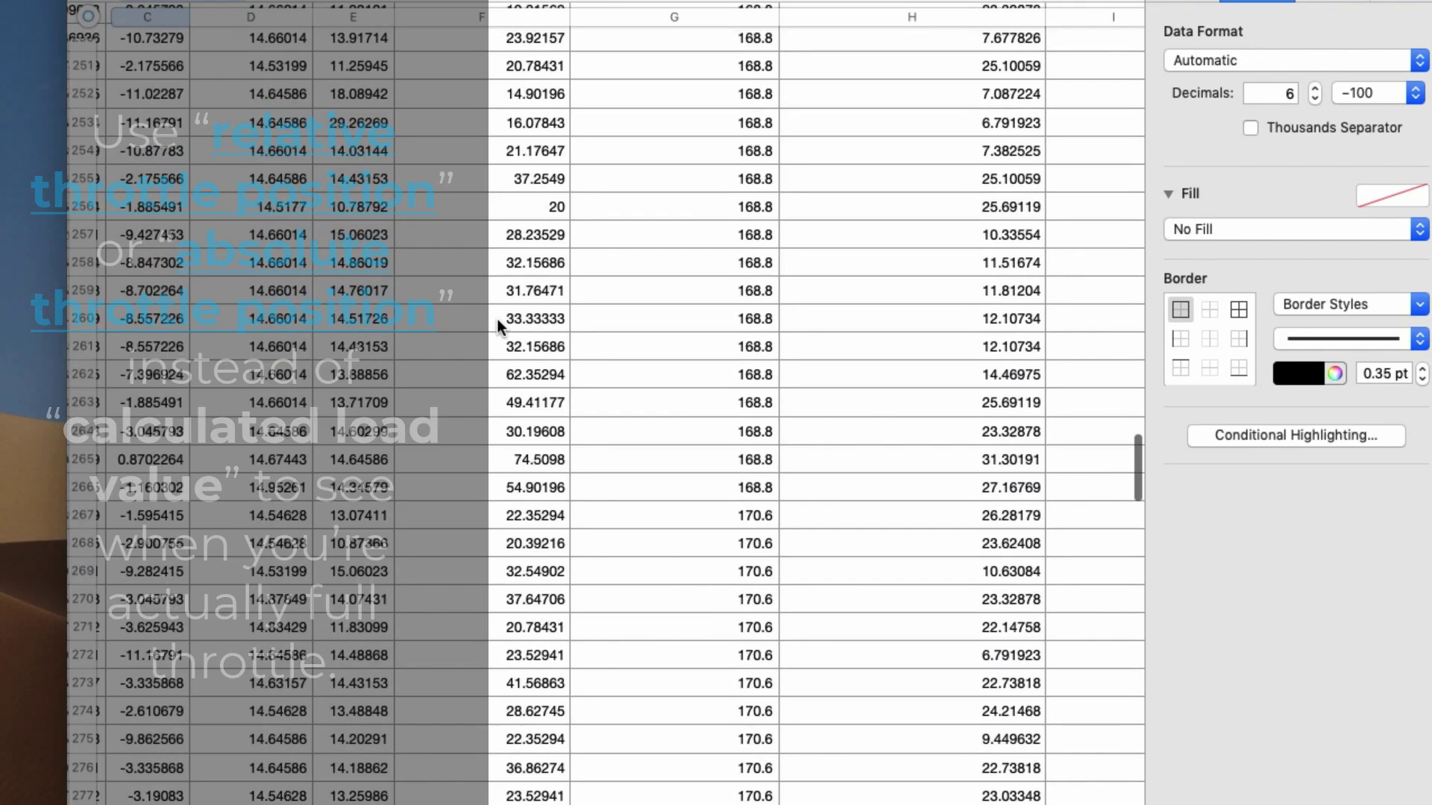
pyautogui.scroll(-5, 498, 320)
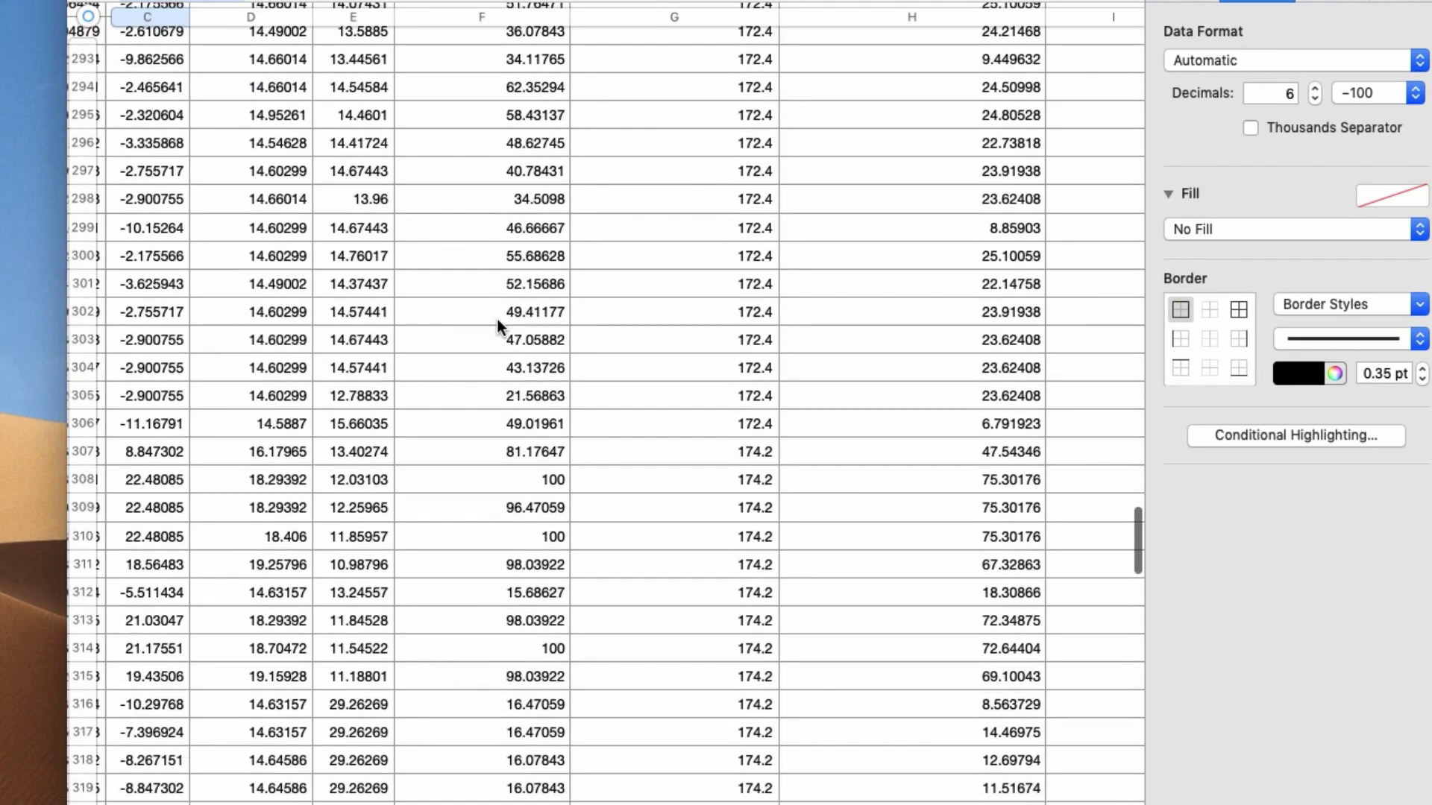
pyautogui.click(525, 483)
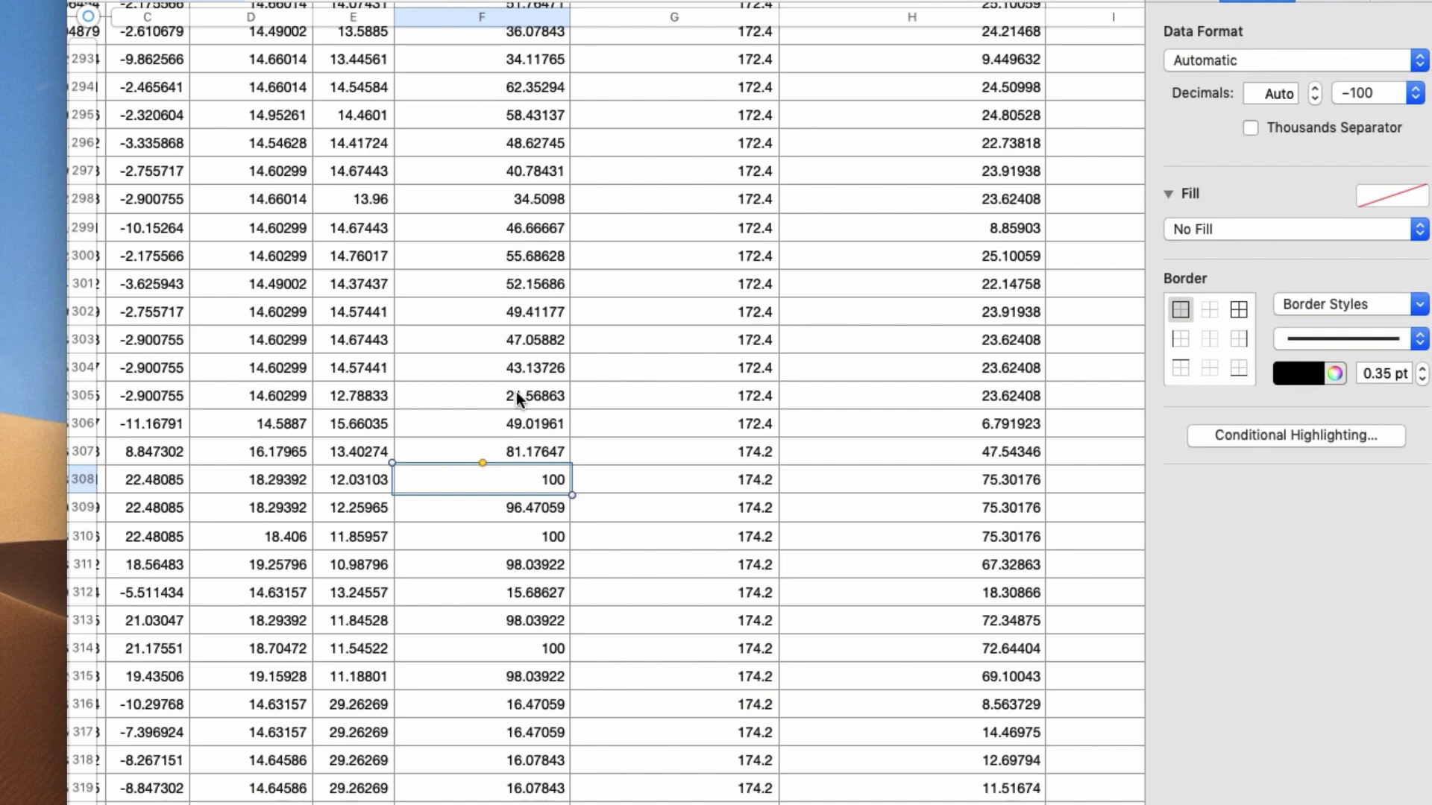
# Examine the load, boost and time readings in rows 306 to 308, where the pull begins
pyautogui.hscroll(-3, 516, 391)
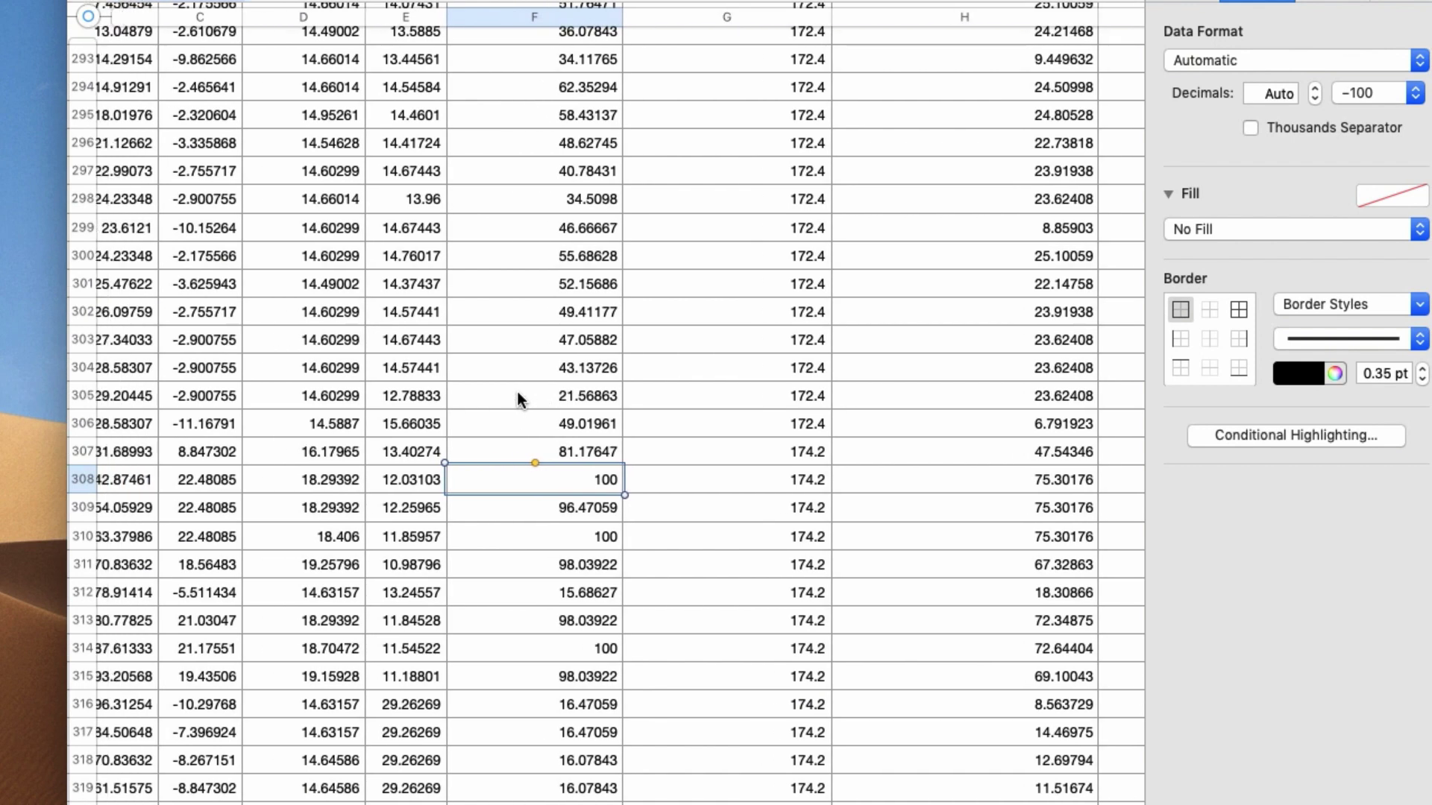
pyautogui.click(642, 456)
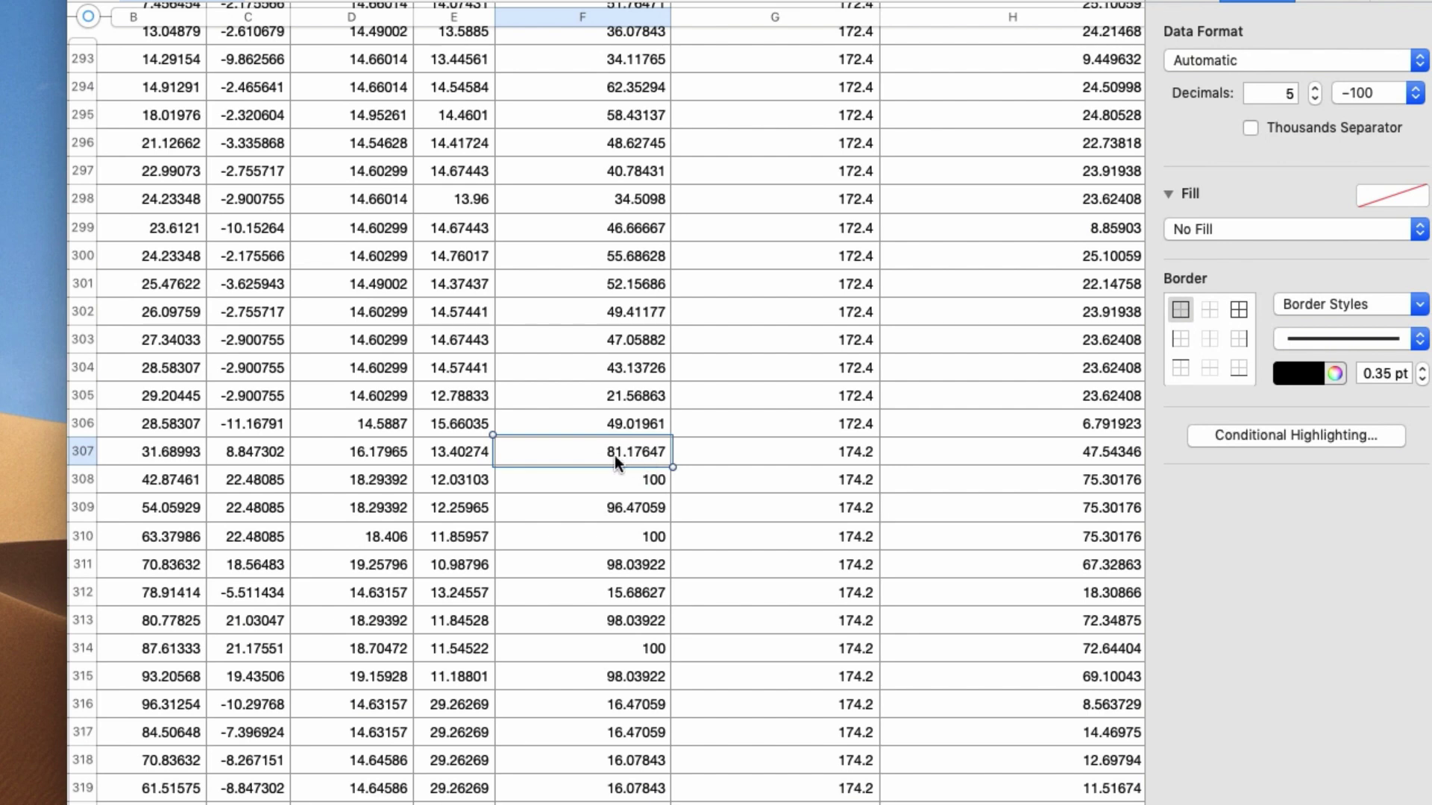
pyautogui.click(630, 483)
pyautogui.hscroll(-3, 628, 486)
pyautogui.hscroll(-3, 629, 486)
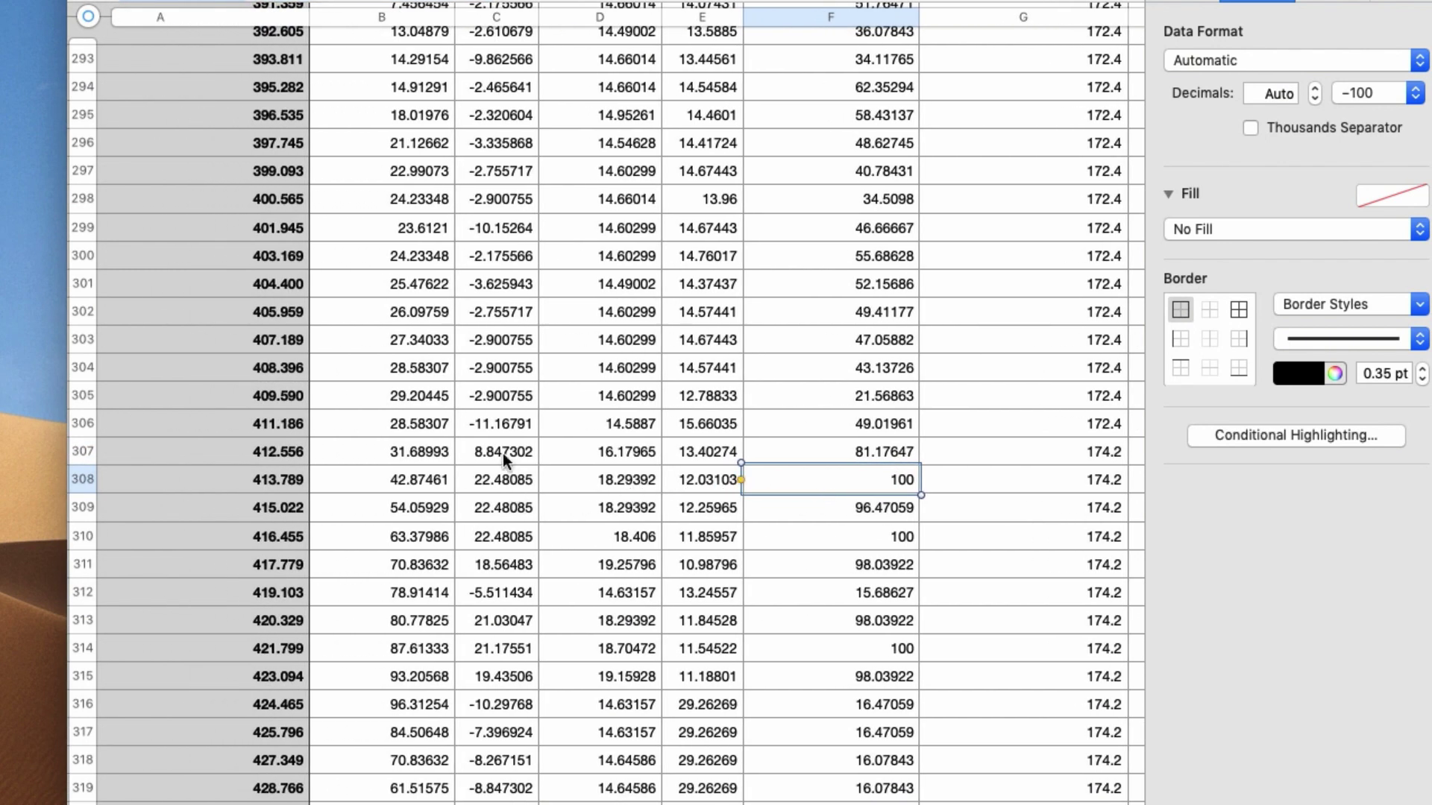
pyautogui.click(508, 426)
pyautogui.hscroll(-2, 508, 426)
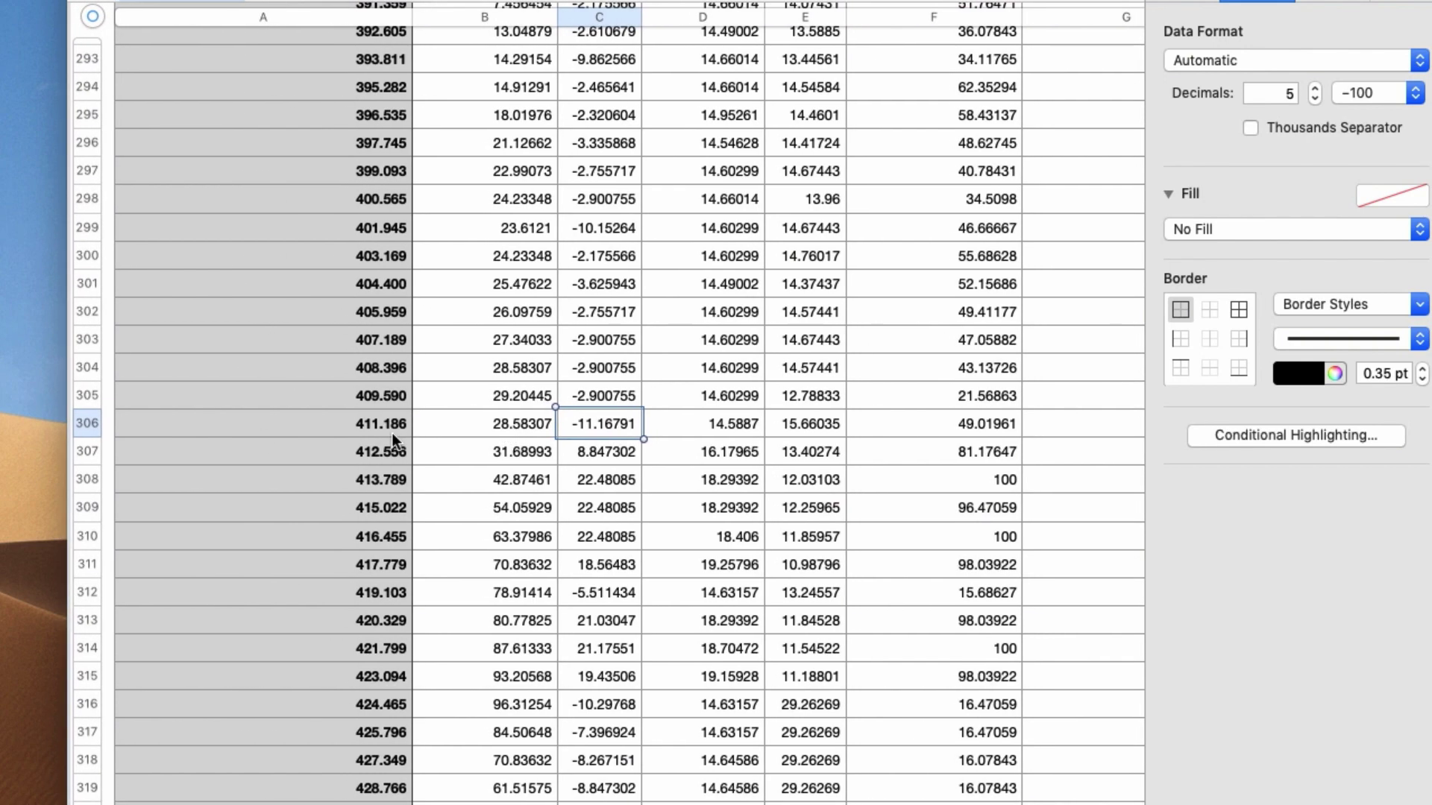
# Delete rows 3 to 305, all the readings recorded before the pull
pyautogui.click(85, 397)
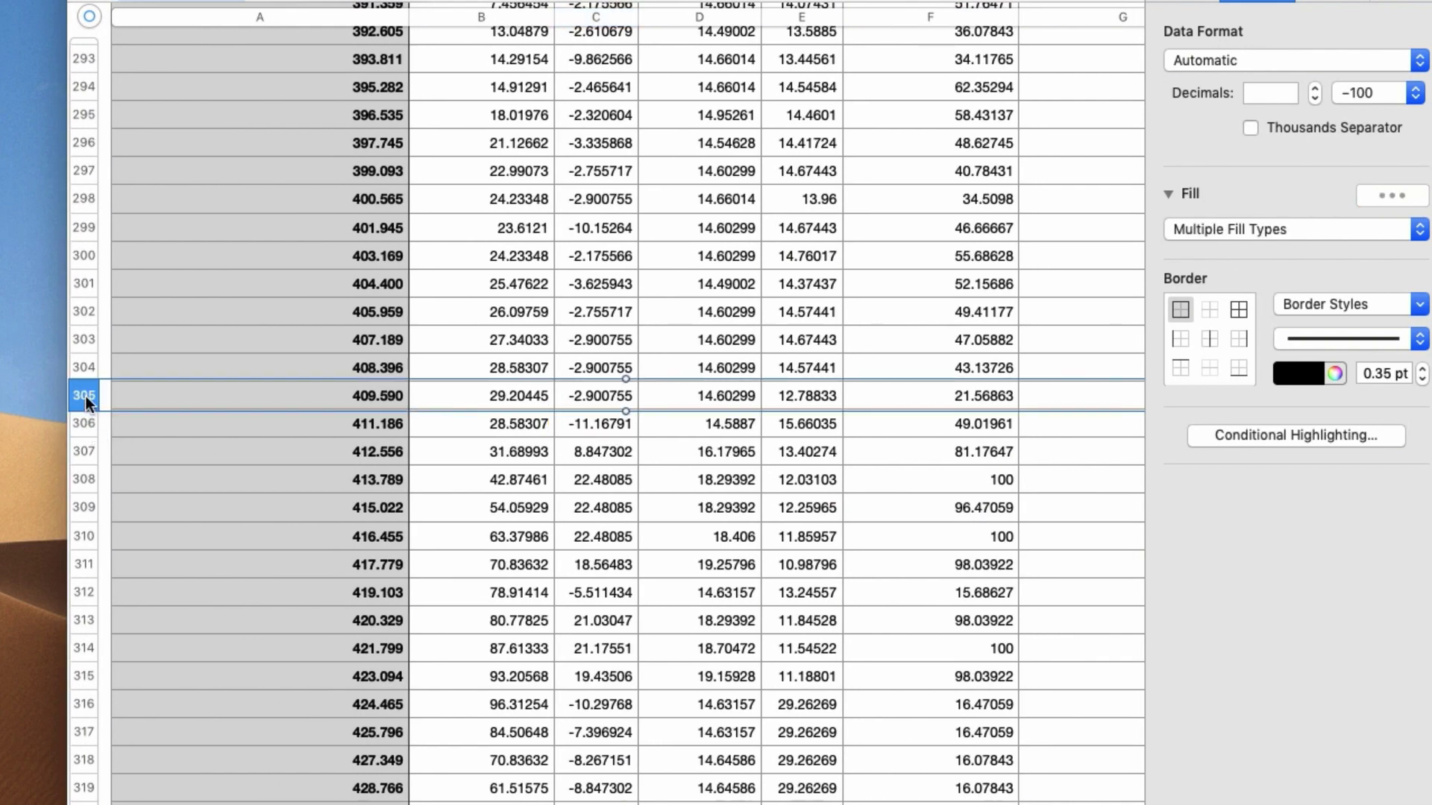
pyautogui.scroll(20, 87, 396)
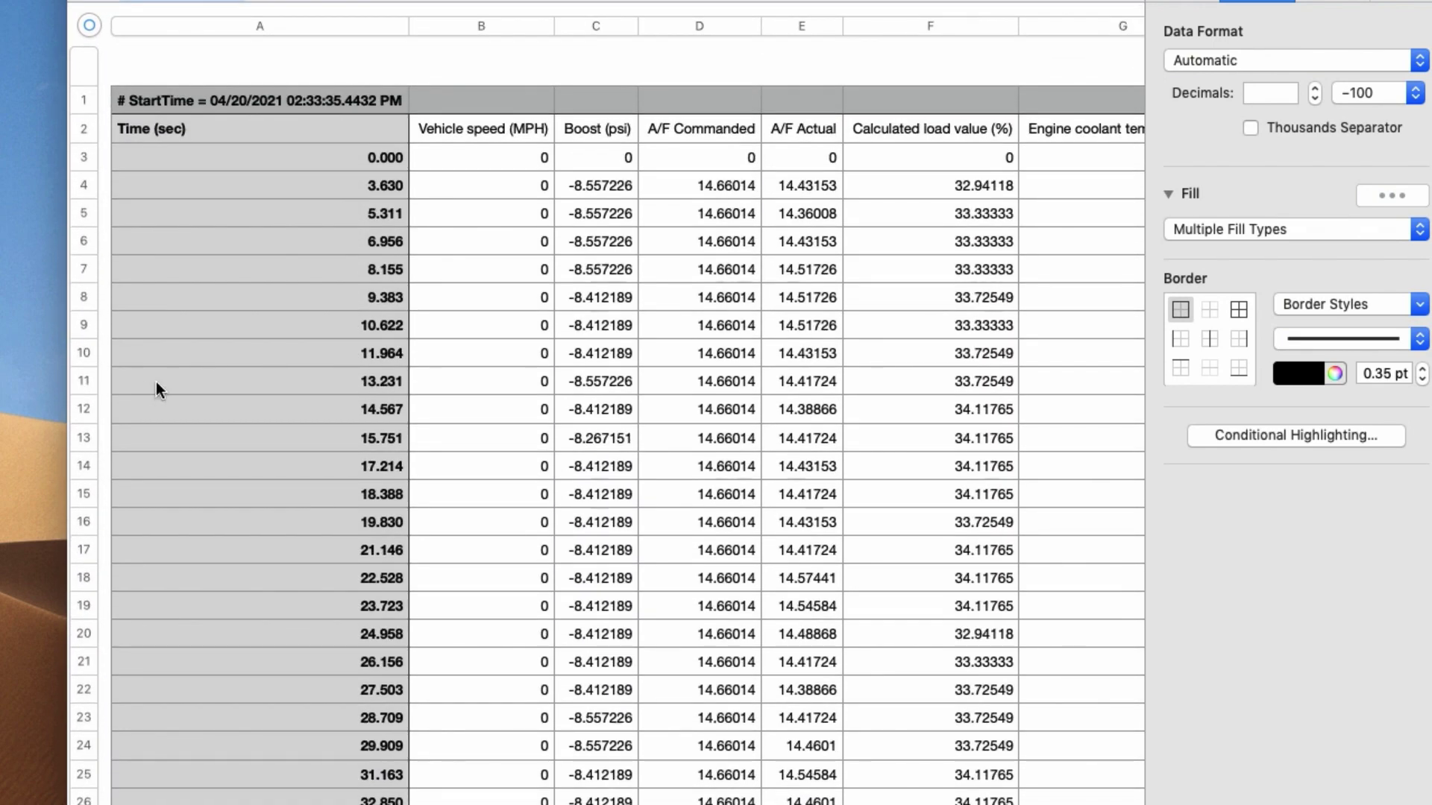
pyautogui.keyDown('shift'); pyautogui.click(86, 162); pyautogui.keyUp('shift')
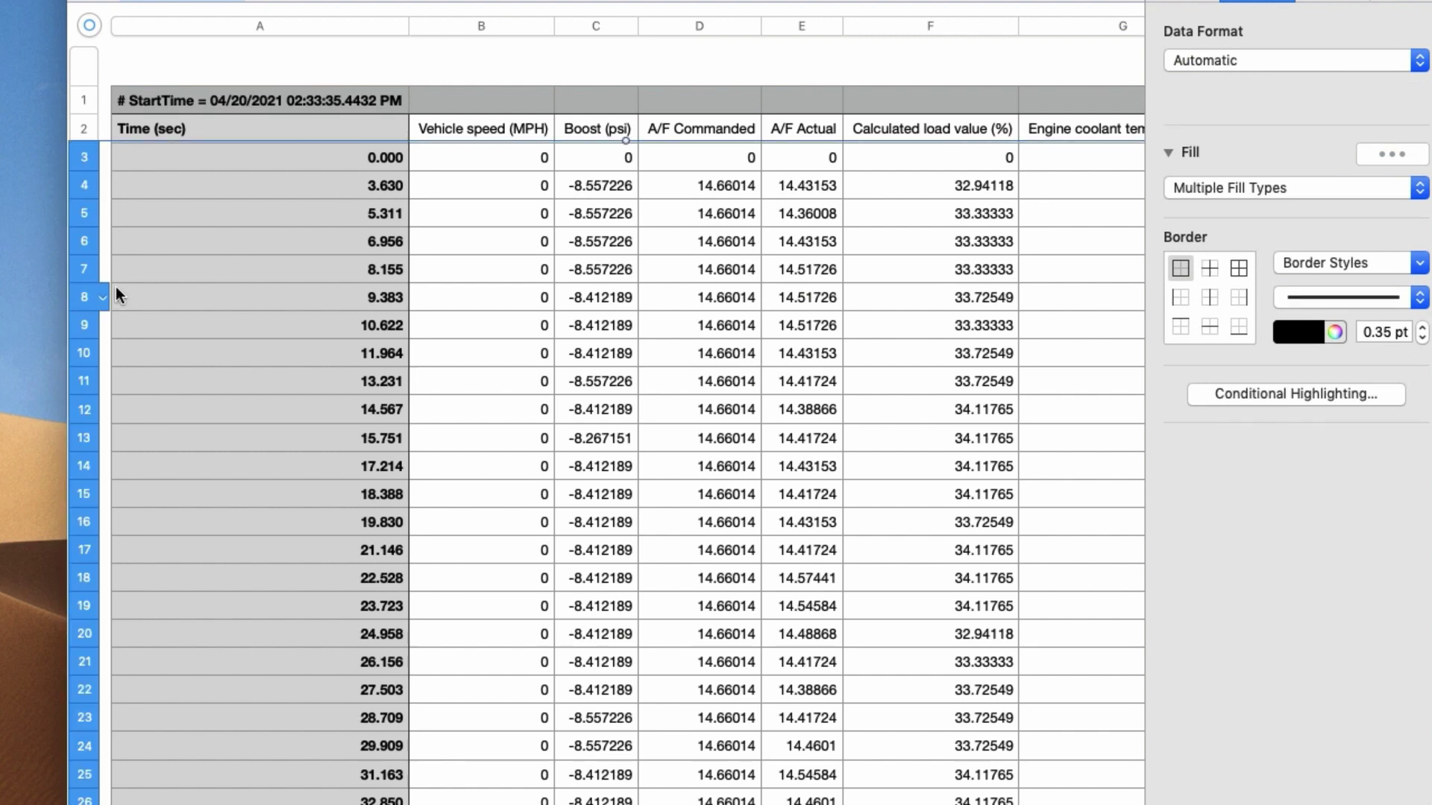
pyautogui.rightClick(79, 271)
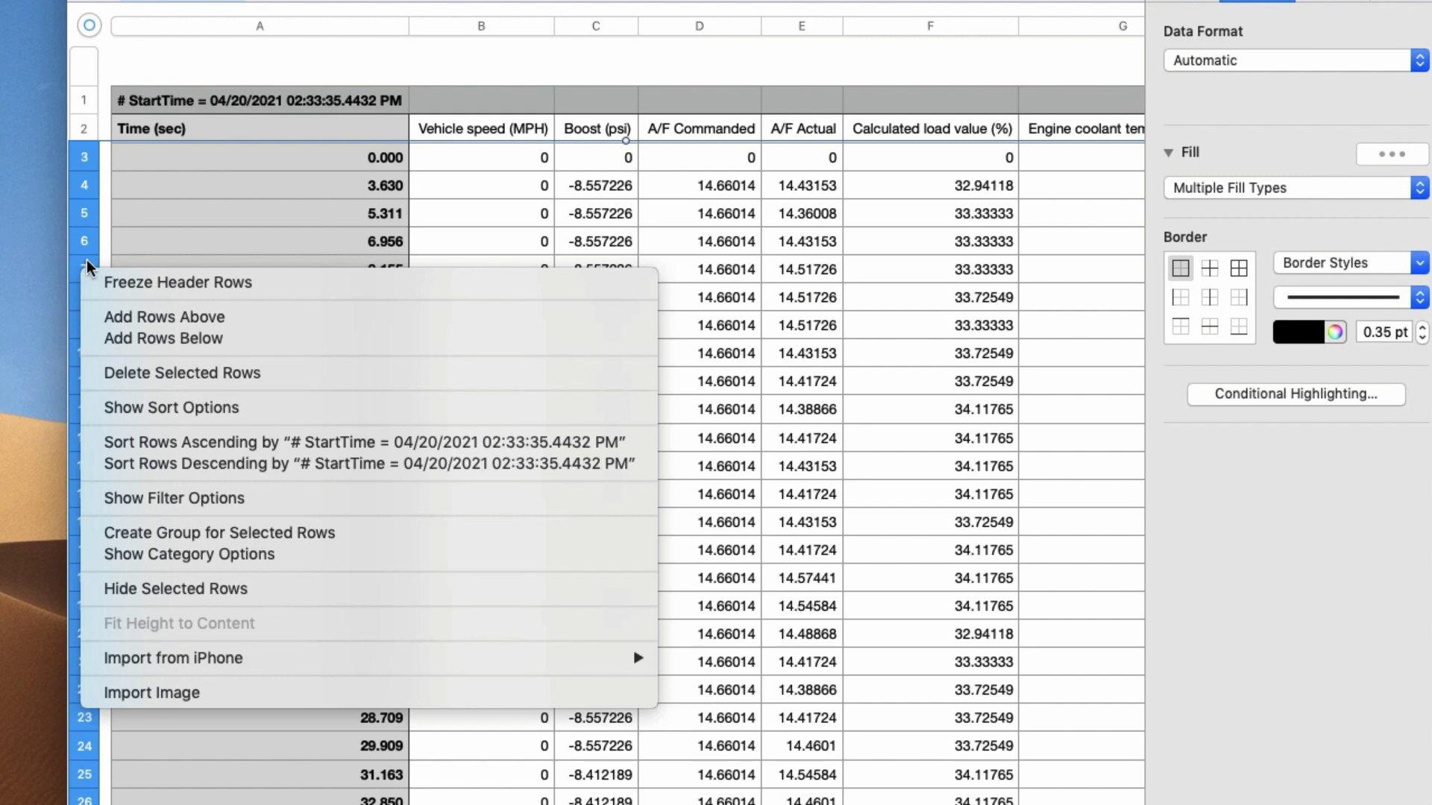
pyautogui.click(164, 380)
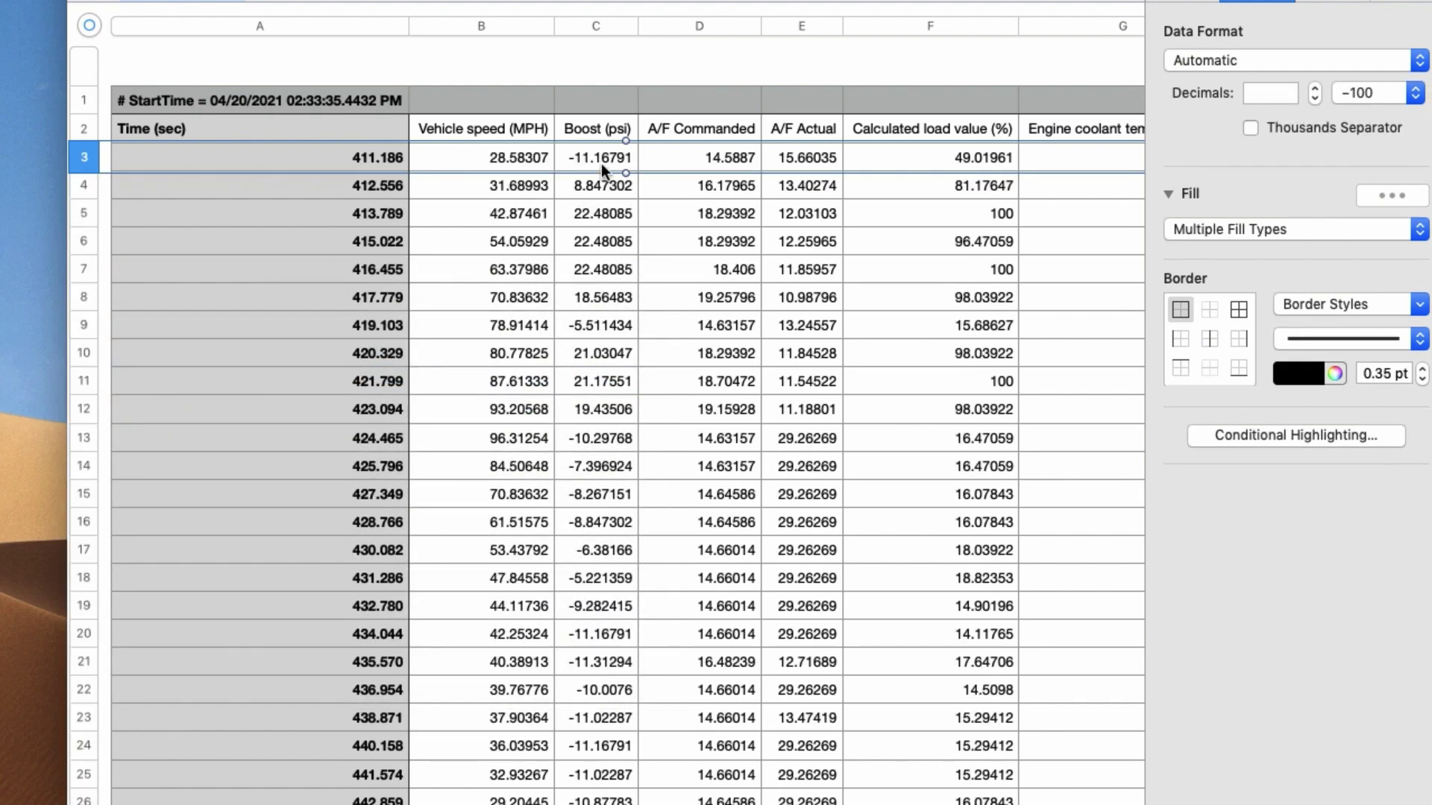
# Examine the trimmed log's first Boost (psi) reading and the Calculated load value (%) cells in rows 9 to 12
pyautogui.click(601, 163)
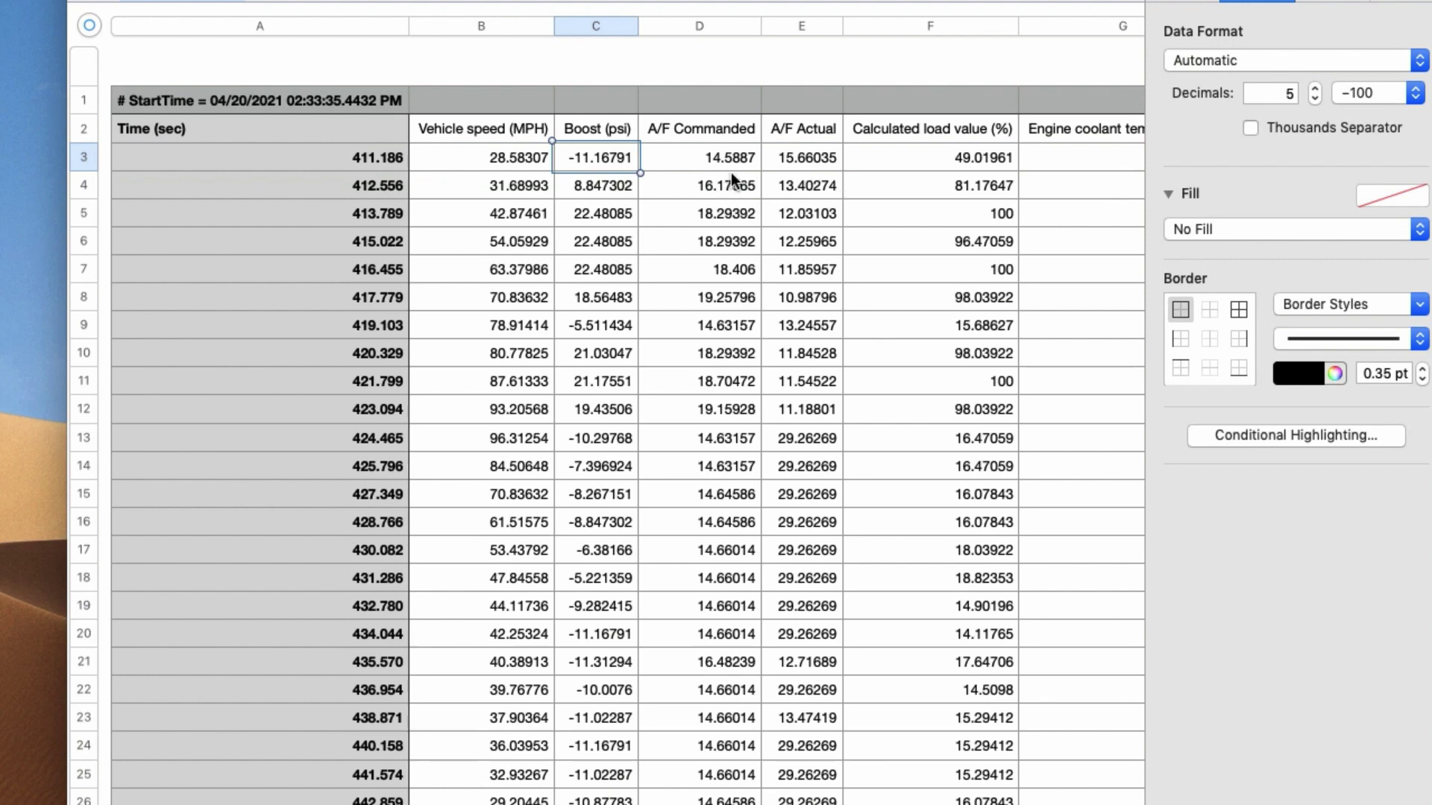
pyautogui.hscroll(5, 738, 168)
pyautogui.hscroll(2, 744, 162)
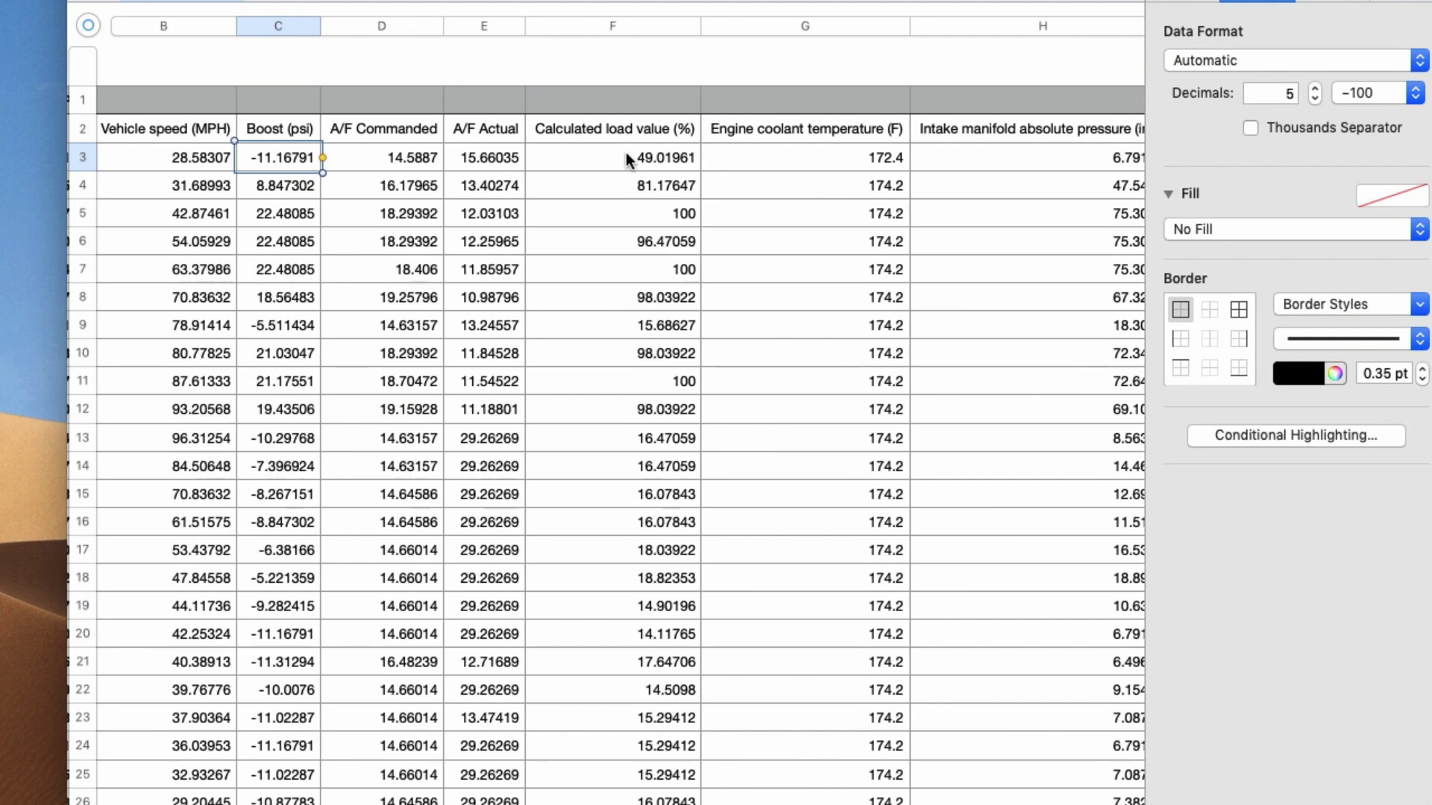
pyautogui.hscroll(-2, 429, 183)
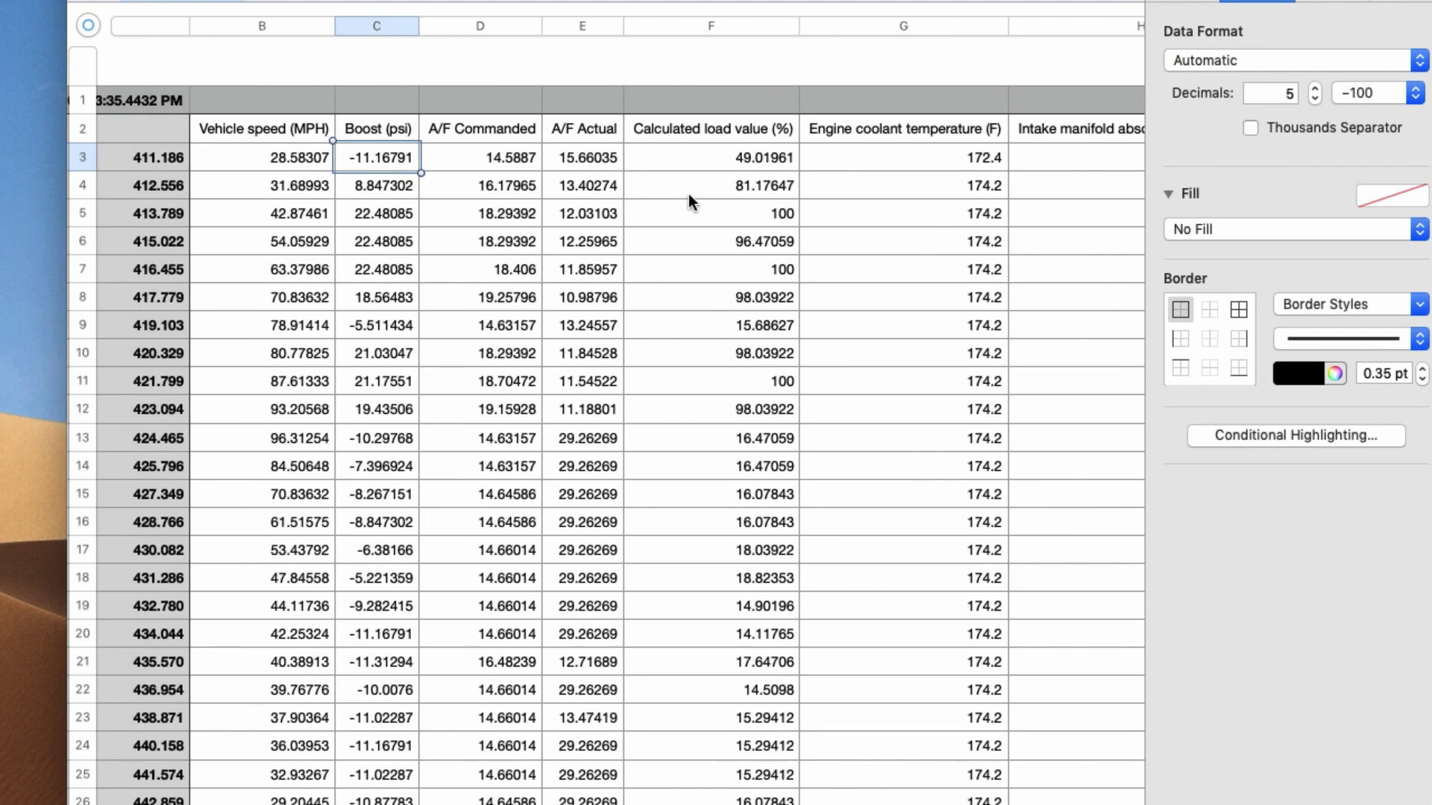
pyautogui.click(758, 329)
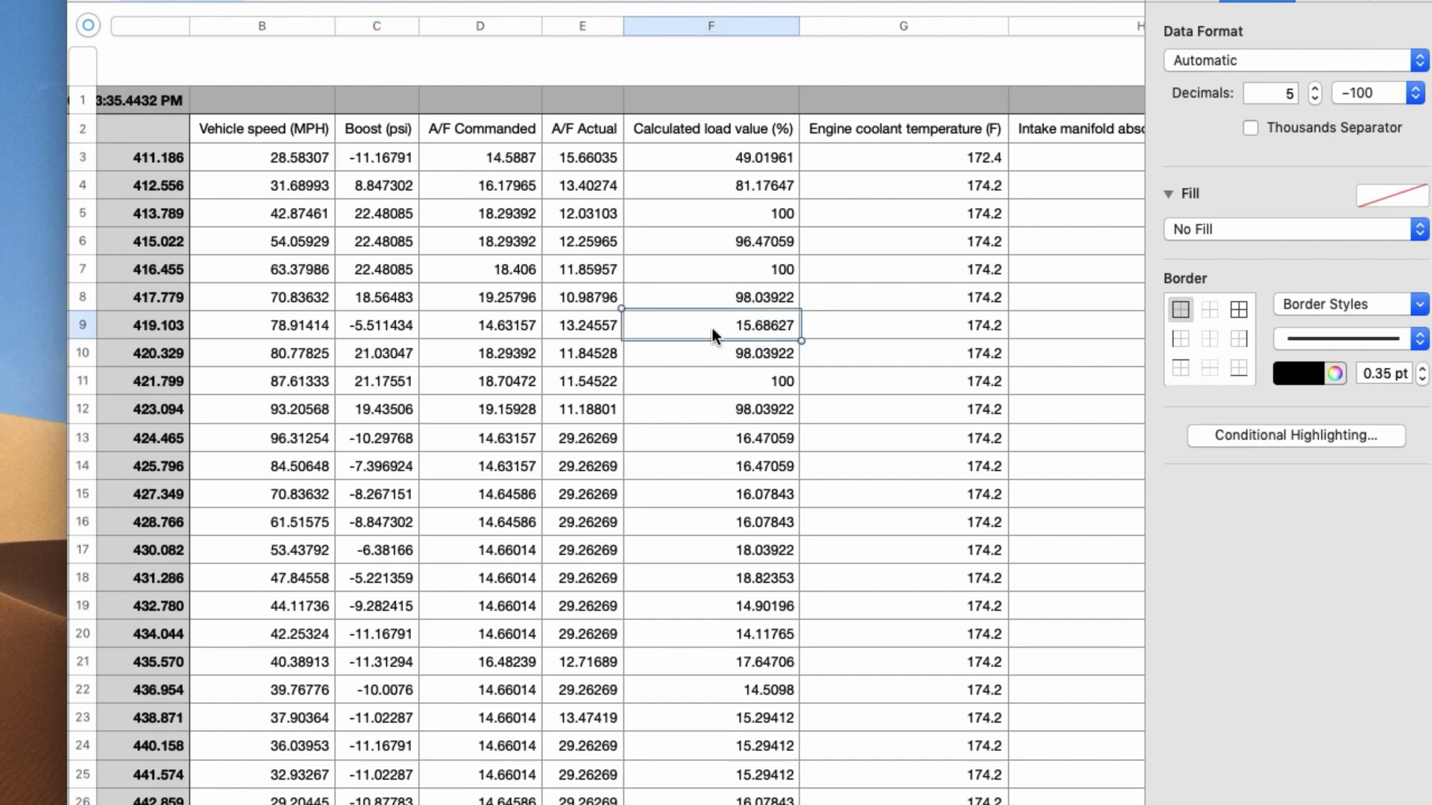
pyautogui.click(767, 347)
pyautogui.click(768, 377)
pyautogui.click(769, 407)
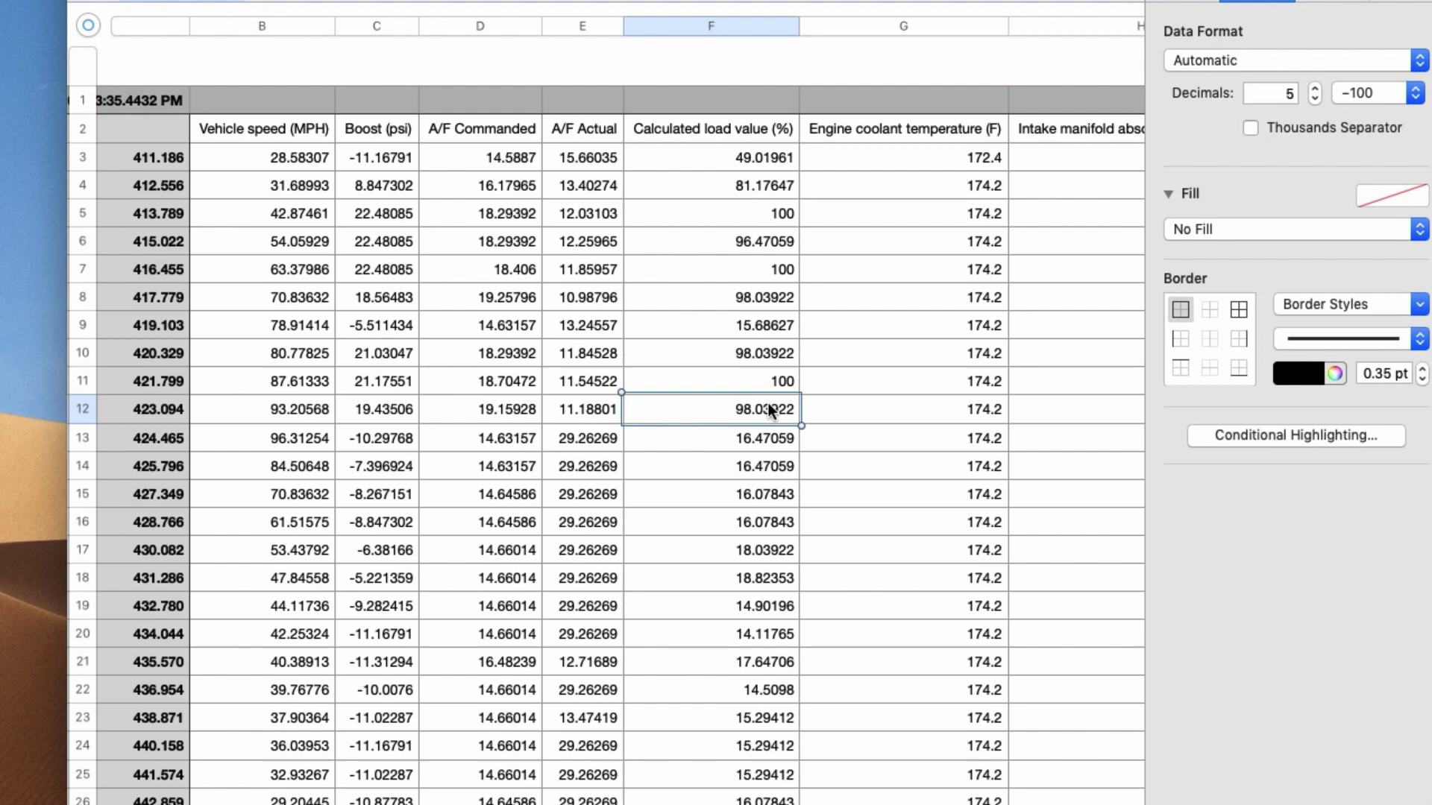
# Delete rows 16 to 282, all the readings recorded after the full-throttle pull
pyautogui.click(761, 440)
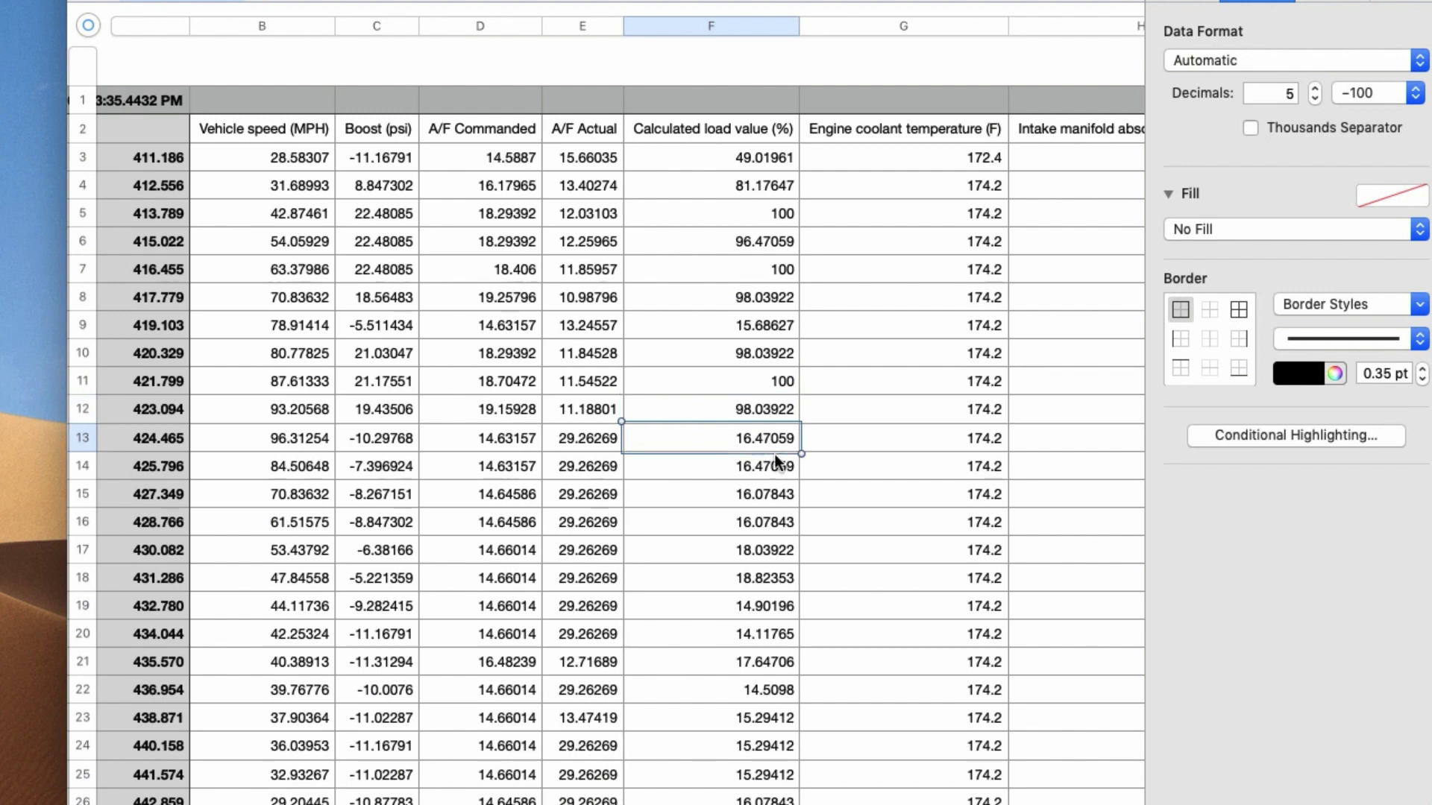
pyautogui.click(748, 520)
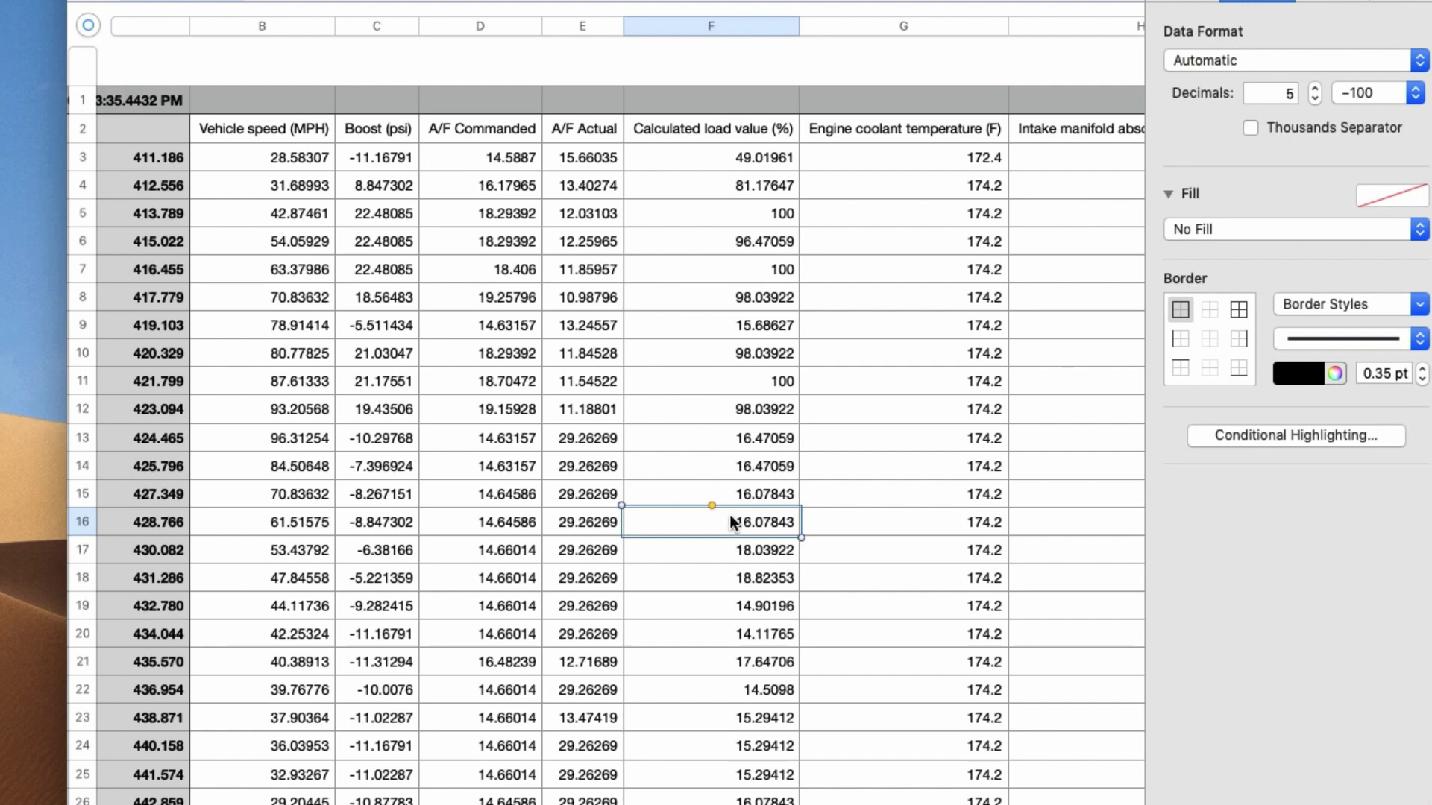
pyautogui.click(80, 525)
pyautogui.scroll(-20, 159, 503)
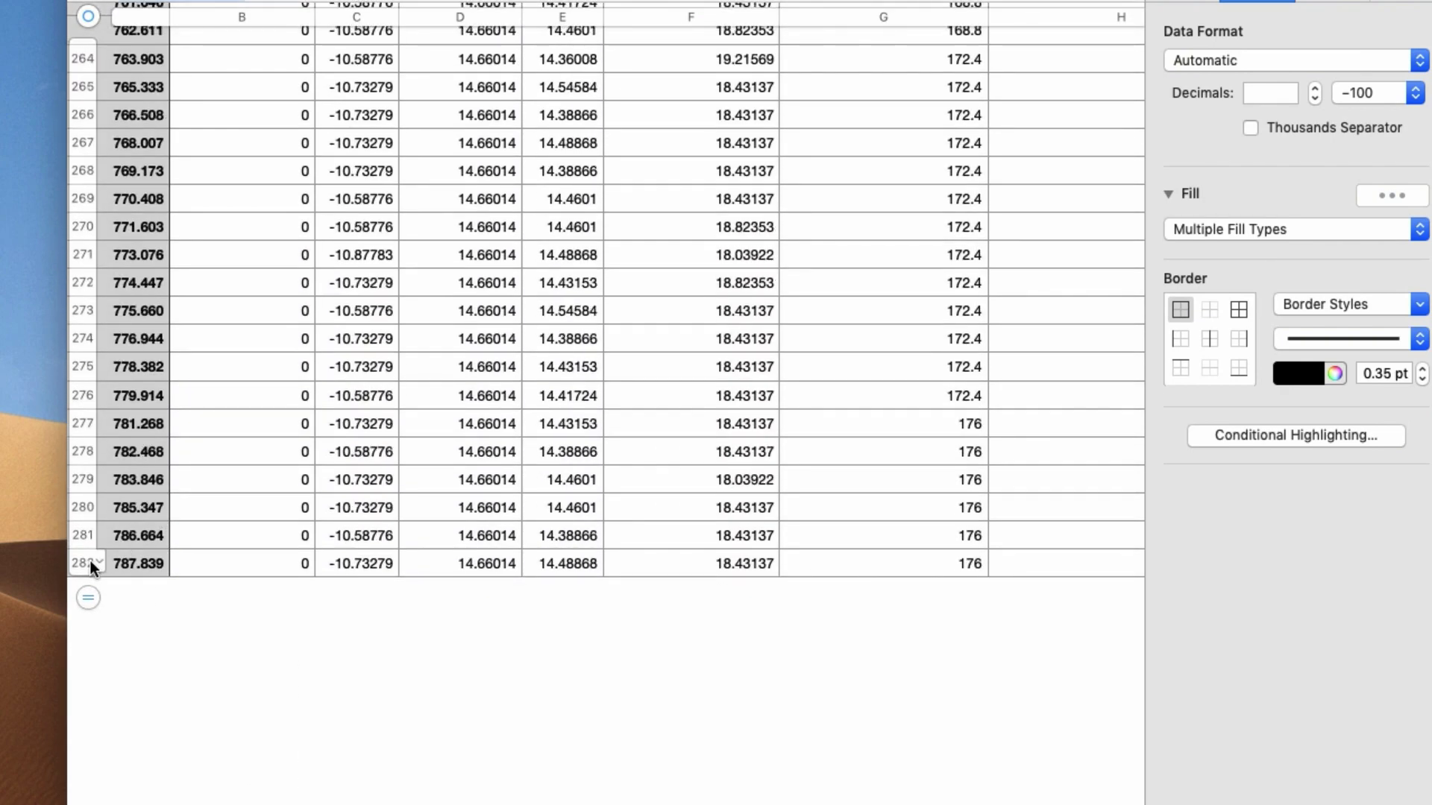
pyautogui.keyDown('shift'); pyautogui.click(96, 563); pyautogui.keyUp('shift')
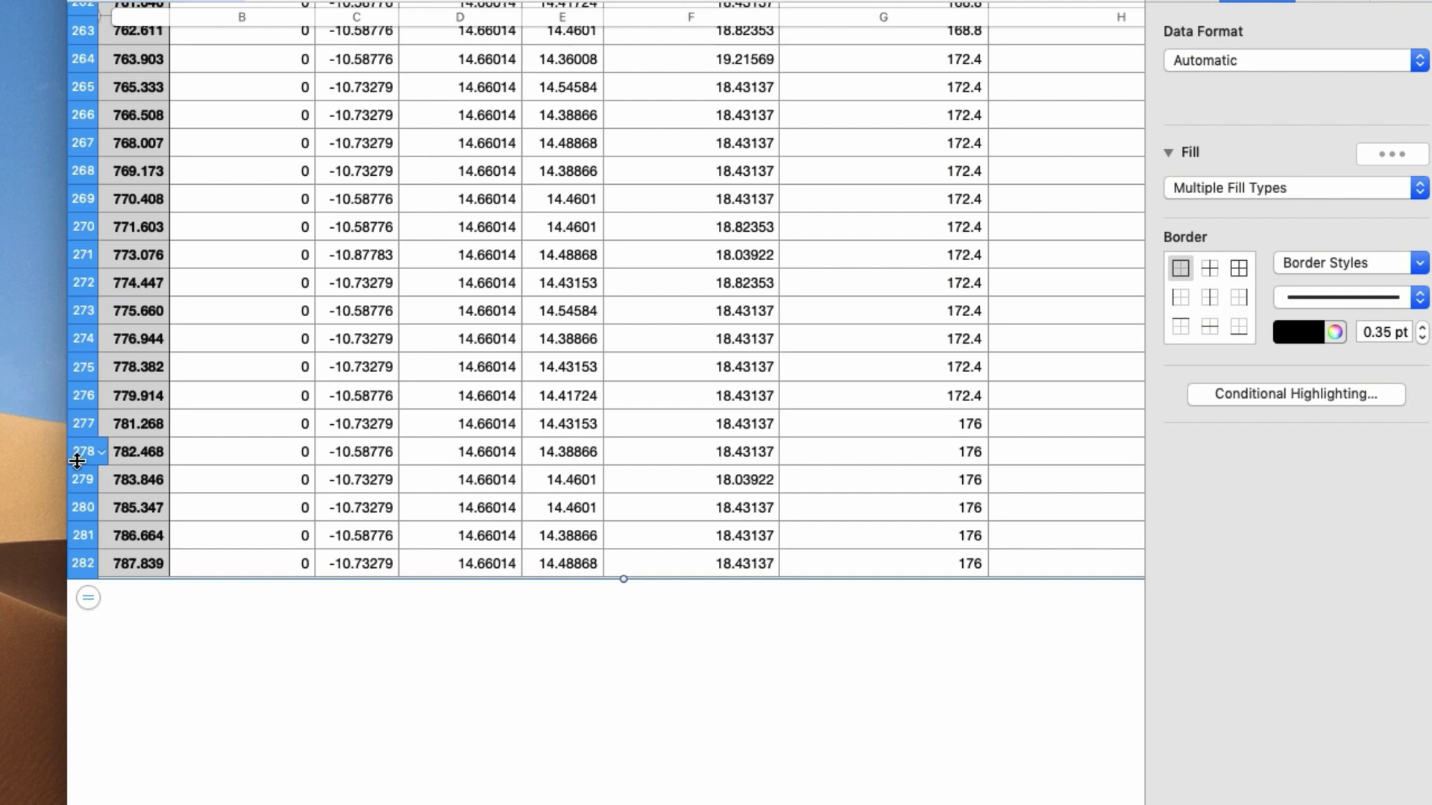
pyautogui.rightClick(83, 418)
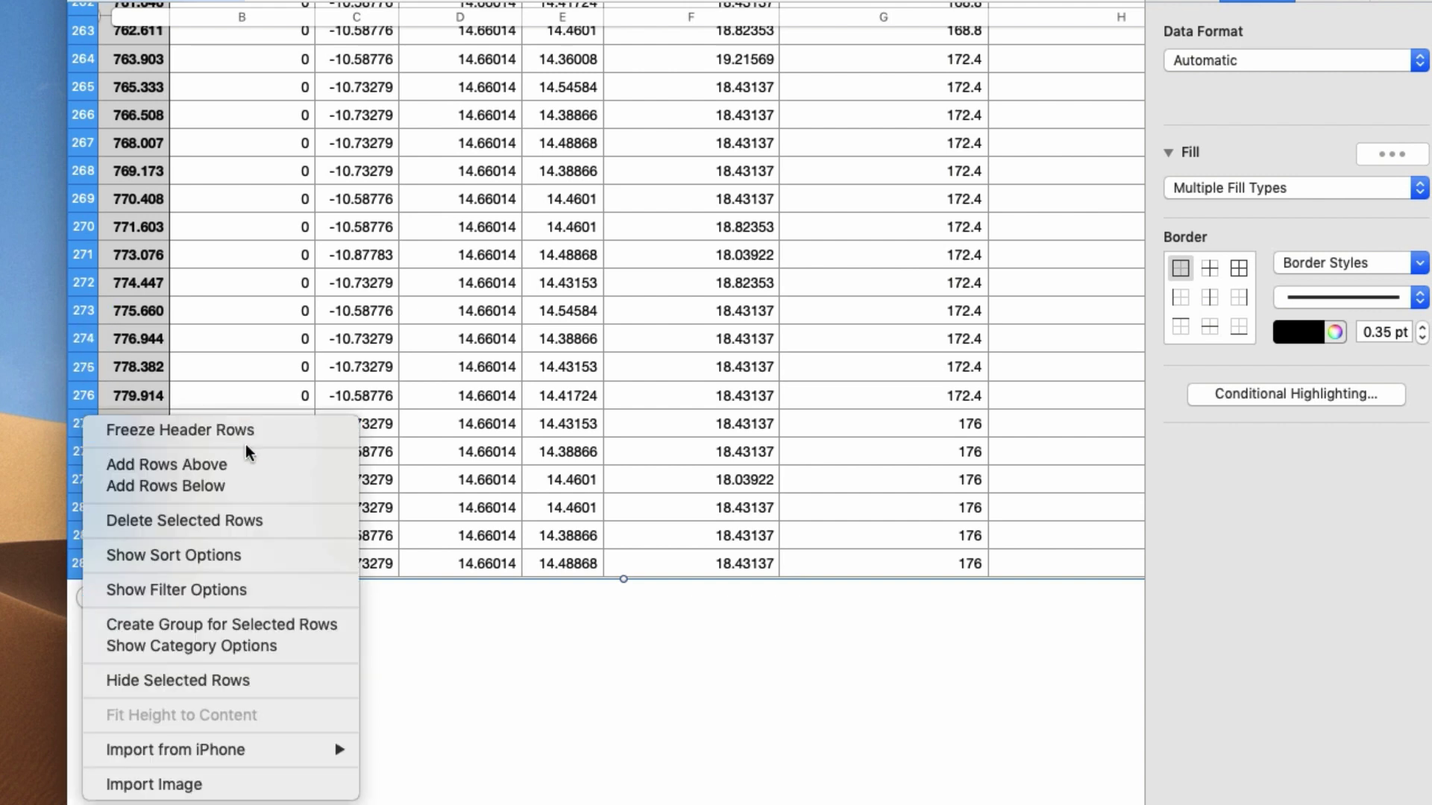
pyautogui.click(246, 521)
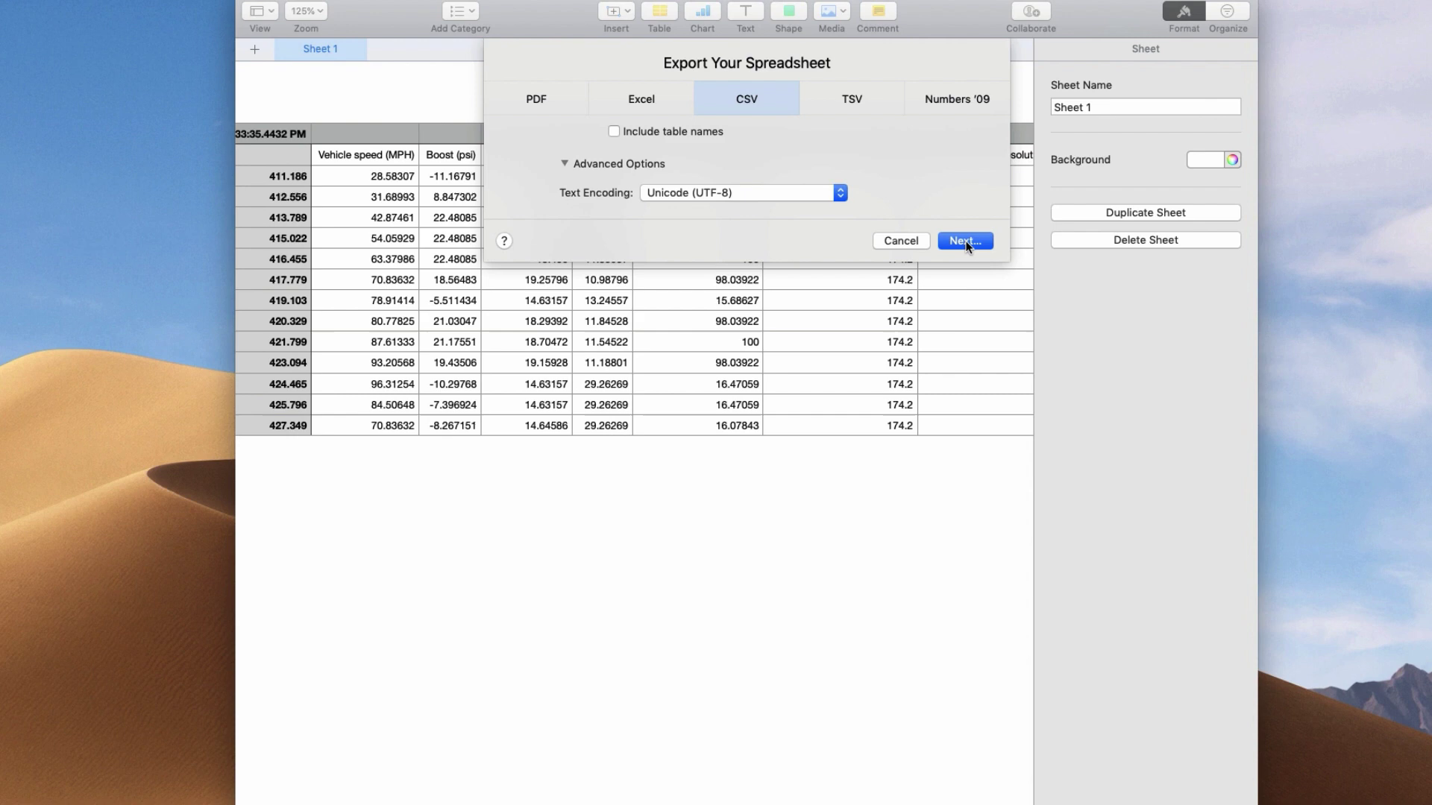
# Export the trimmed log as a CSV file named Test Log 3rd-4th
pyautogui.click(966, 245)
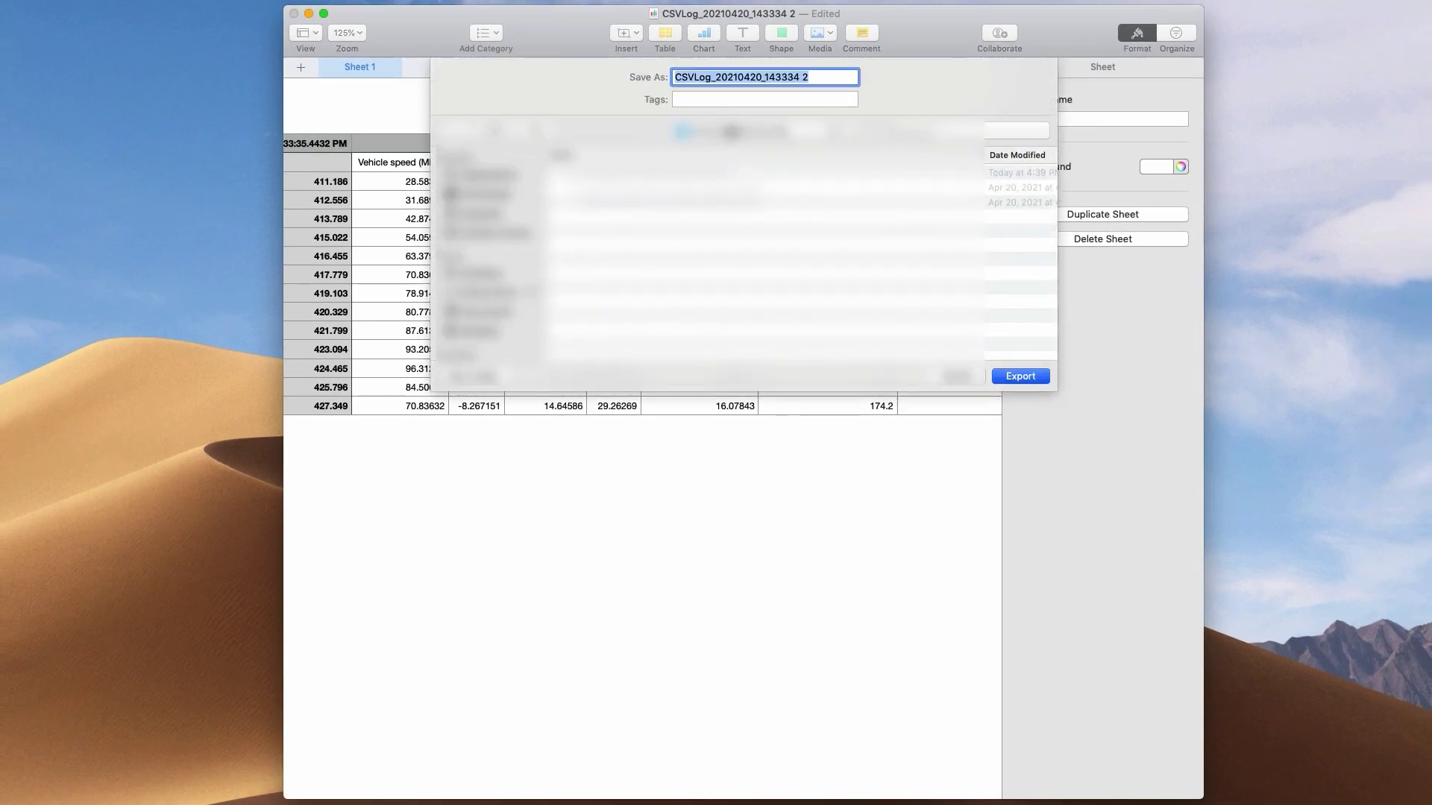
pyautogui.write('Test')
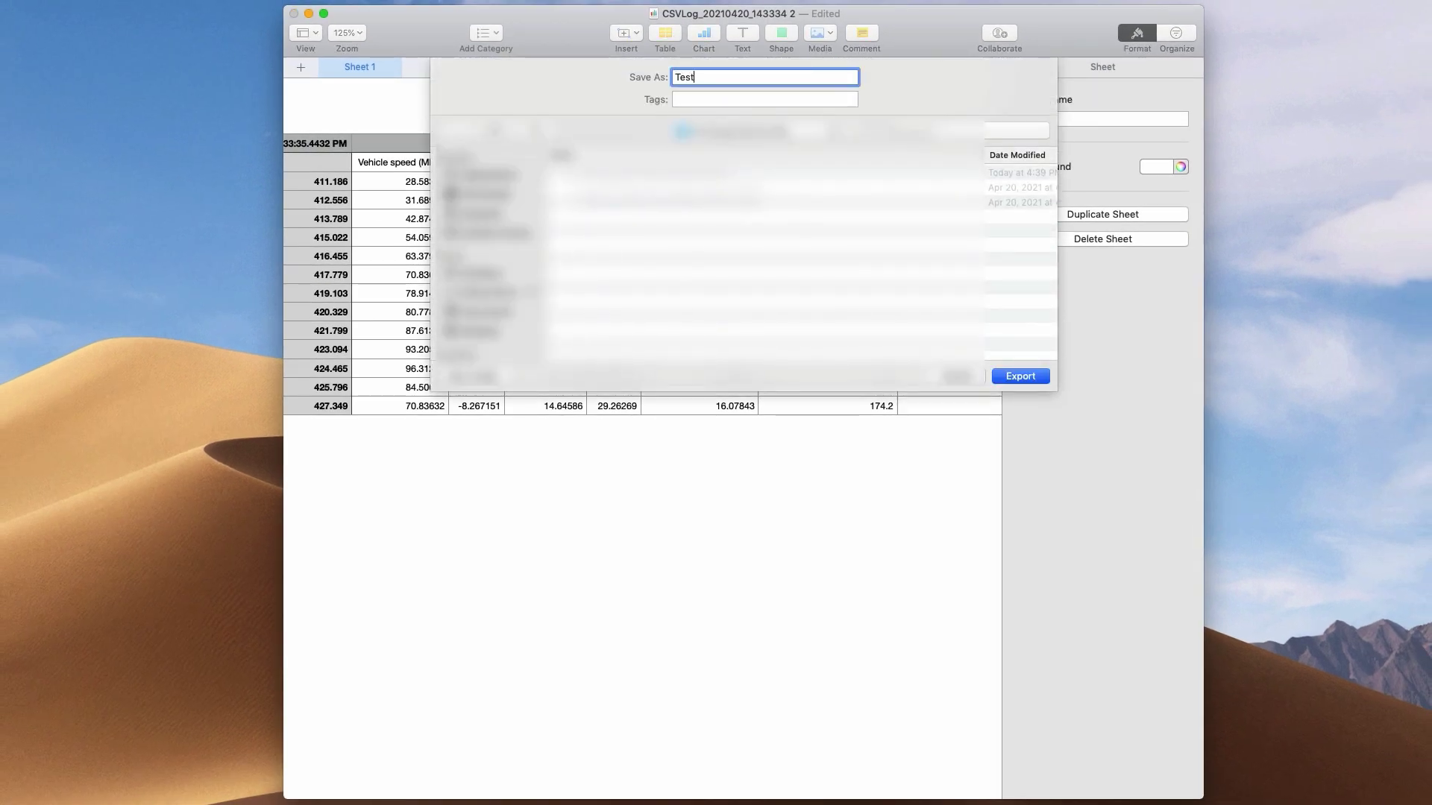
pyautogui.write(' Log')
pyautogui.write(' 3-')
pyautogui.write('rd-4th')
pyautogui.click(481, 196)
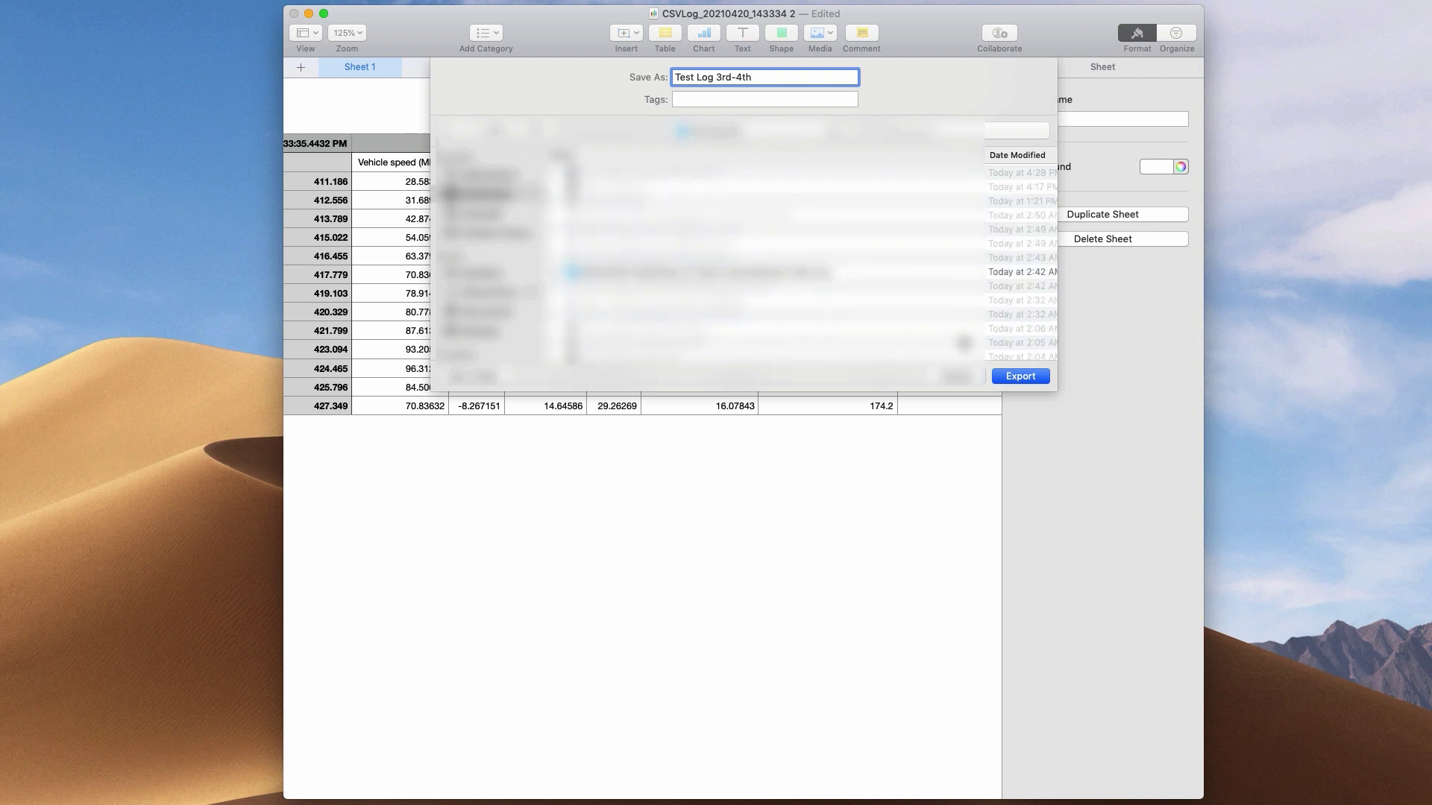
pyautogui.click(1020, 377)
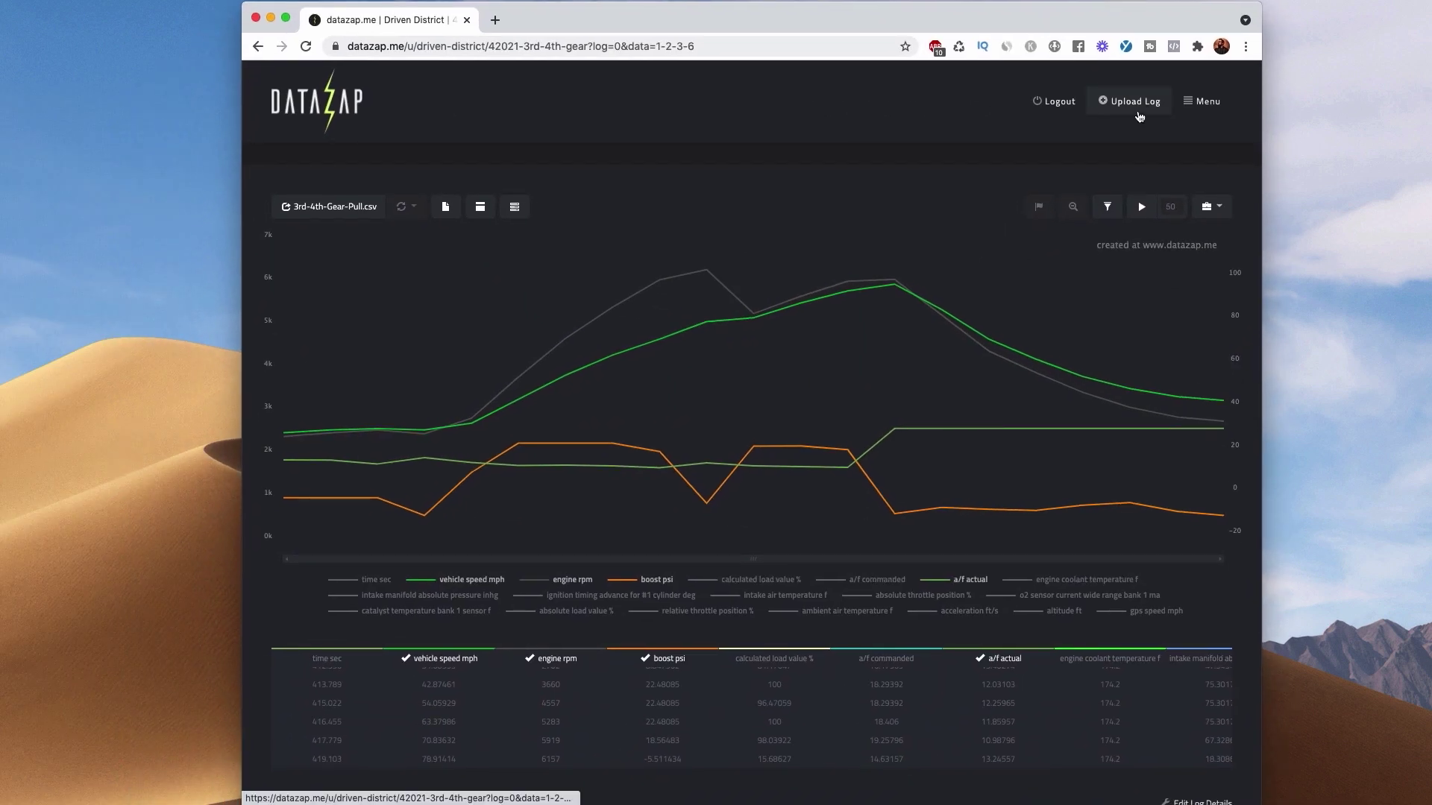
# Switch to datazap.me in the browser, start an English CSV upload from My Datalogs and attach Test Log 3rd-4th.csv
pyautogui.click(1201, 102)
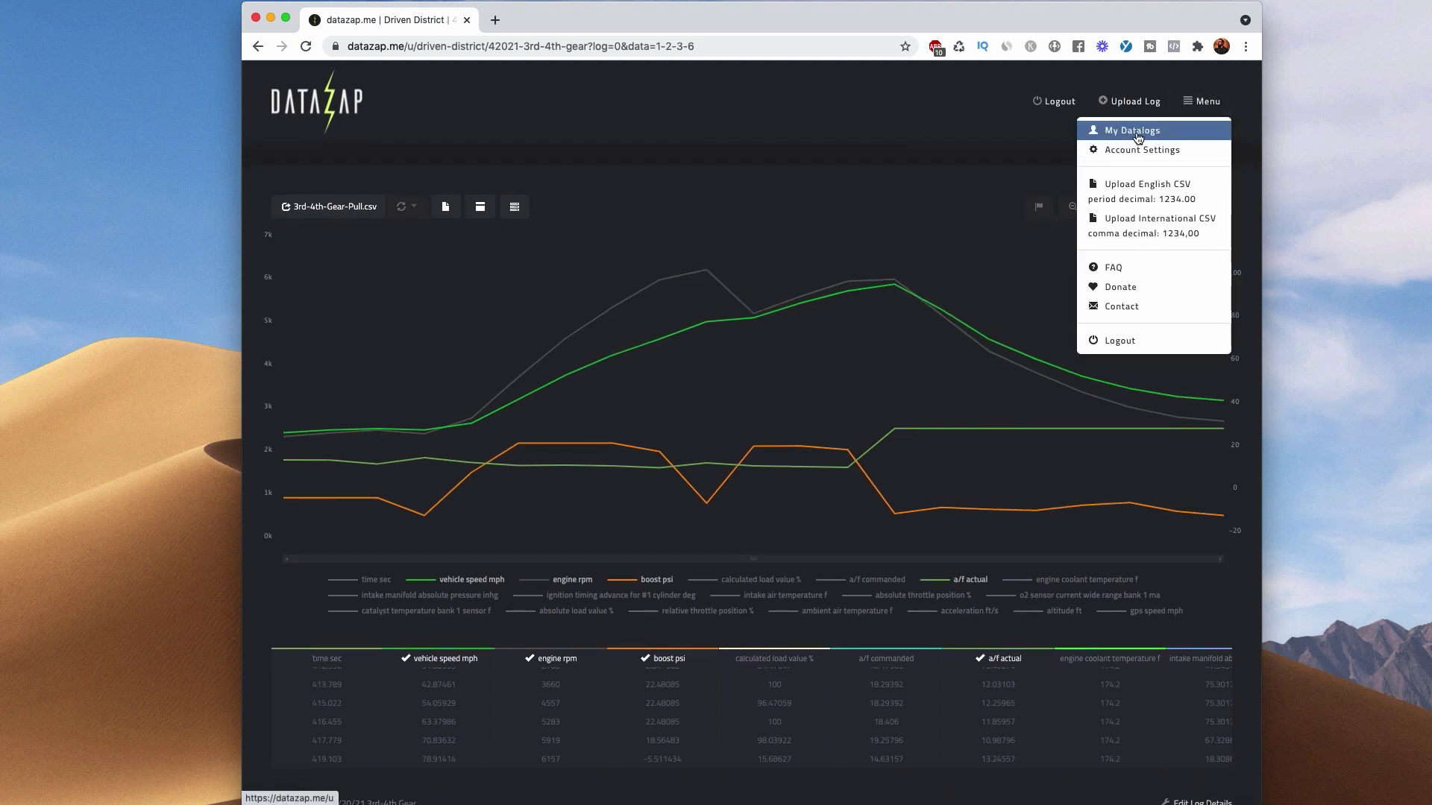
pyautogui.click(1138, 135)
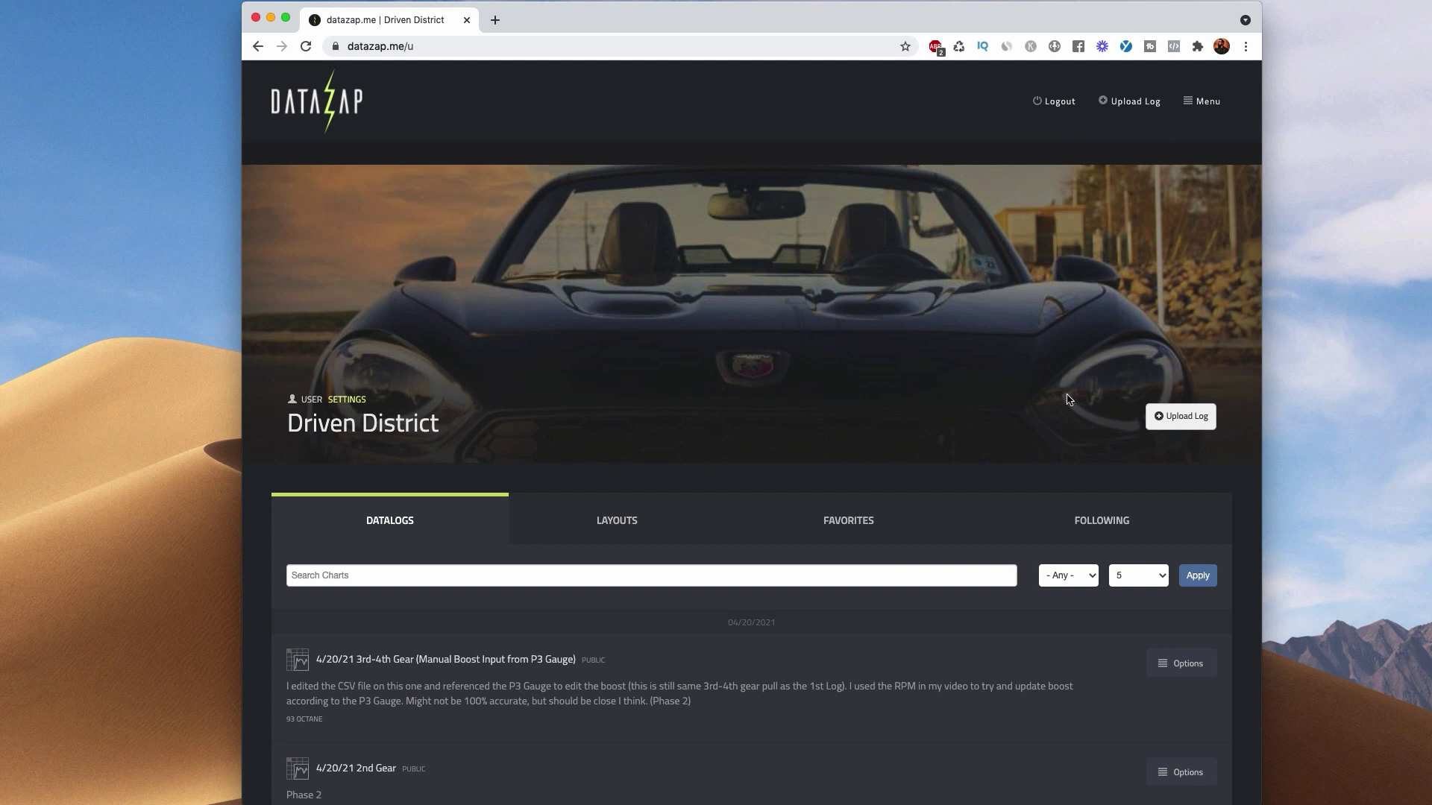
pyautogui.click(1177, 422)
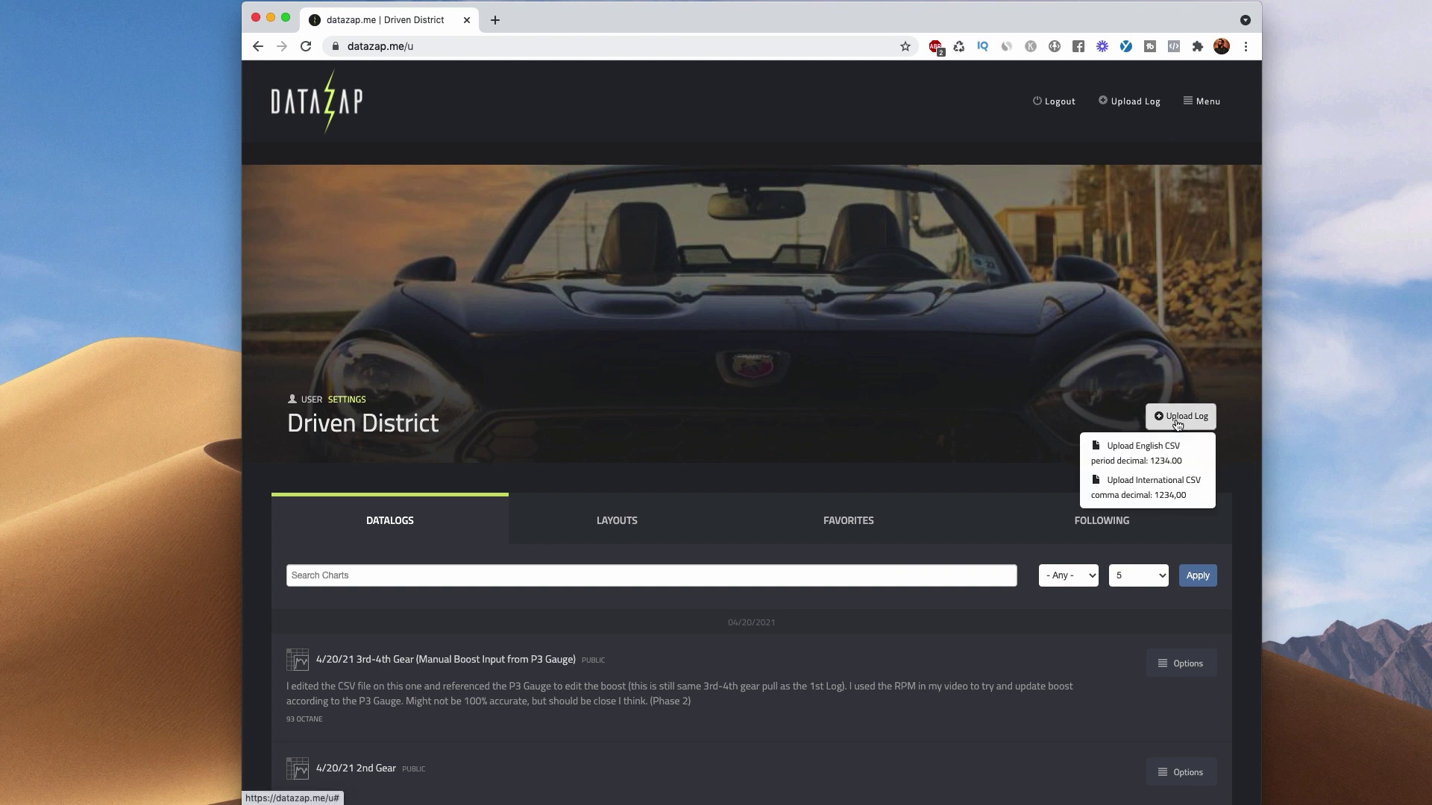
pyautogui.click(1140, 456)
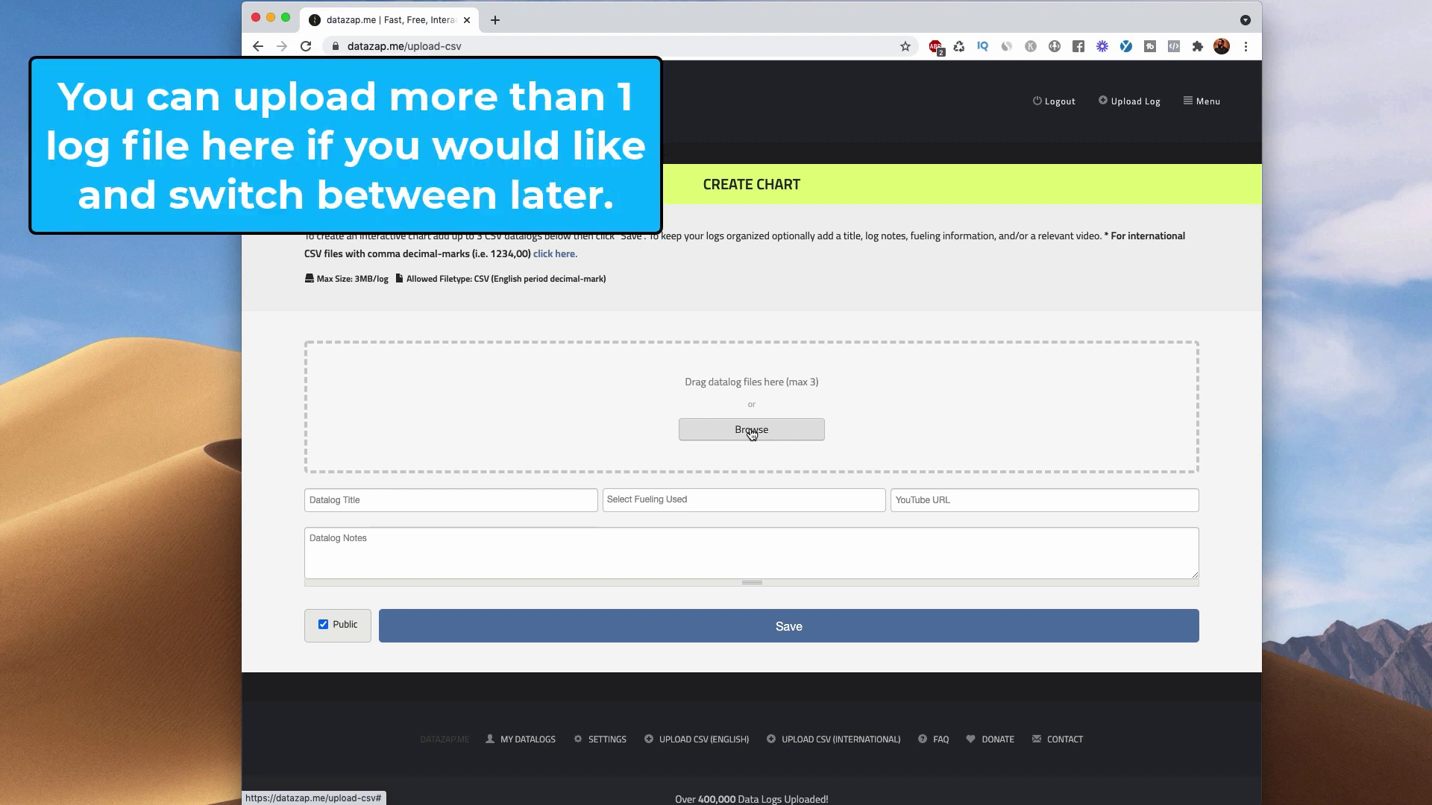
pyautogui.click(752, 431)
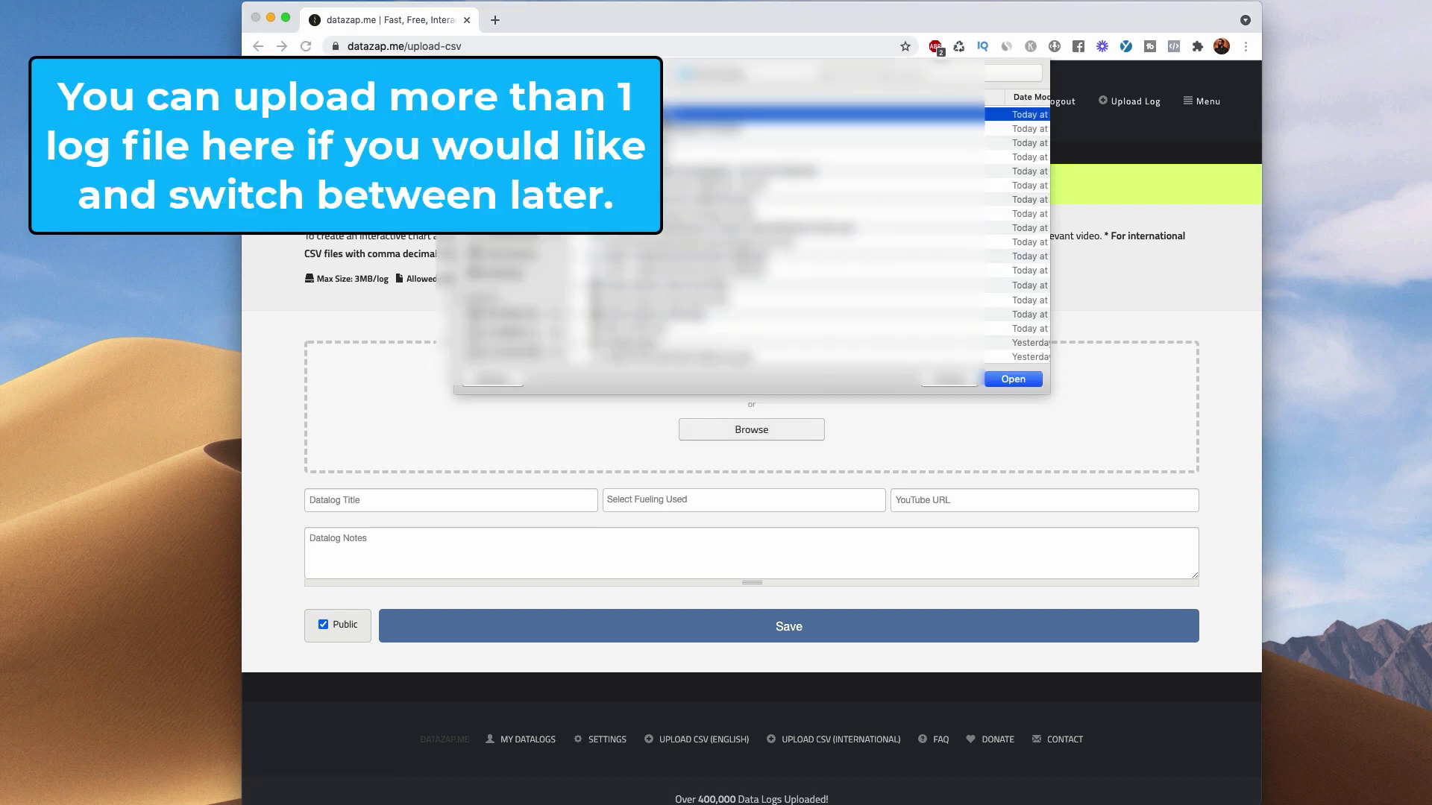
pyautogui.press('Return')
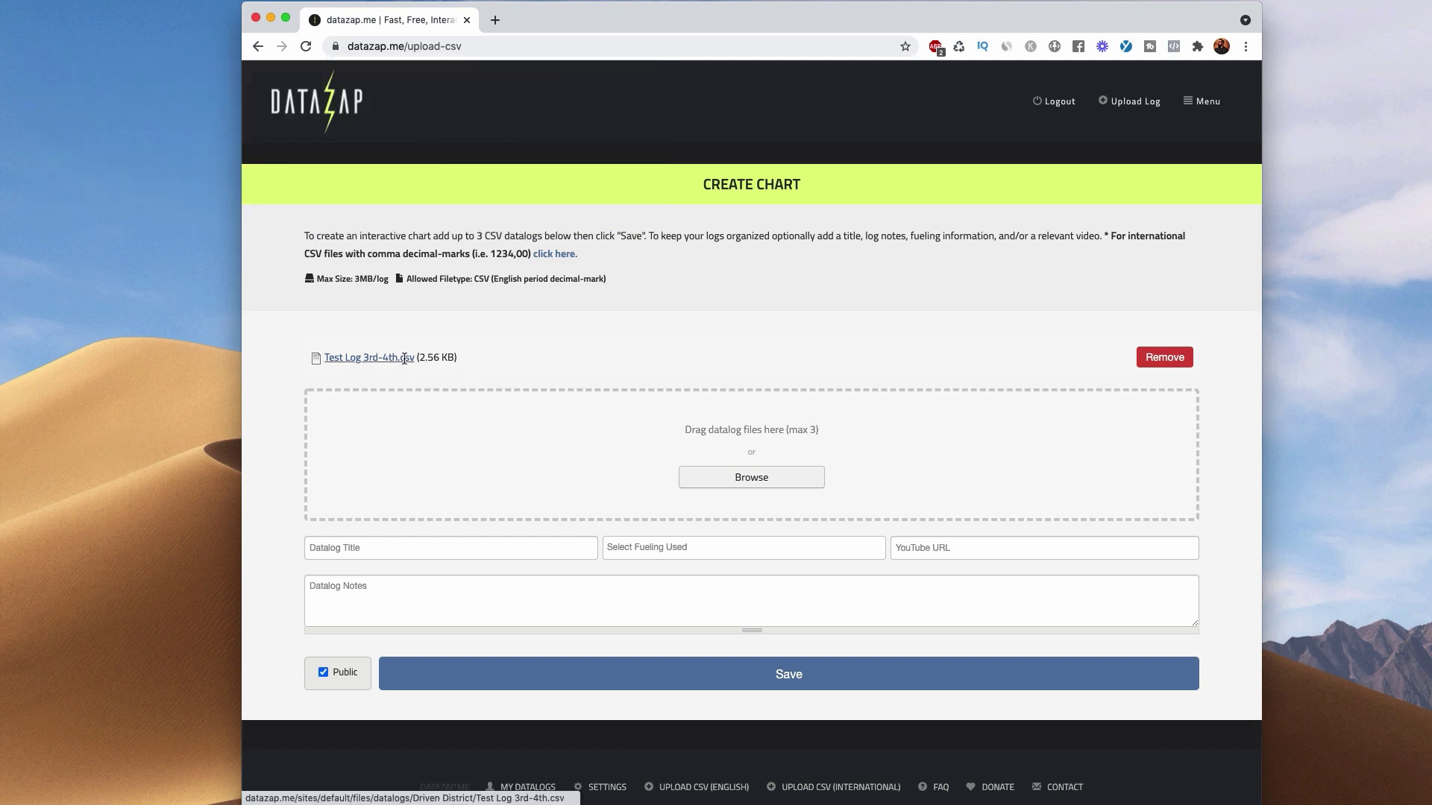
# Title the datalog "5/13/21 3rd-4th Gear" and set its fueling to 93 Octane
pyautogui.scroll(-1, 542, 342)
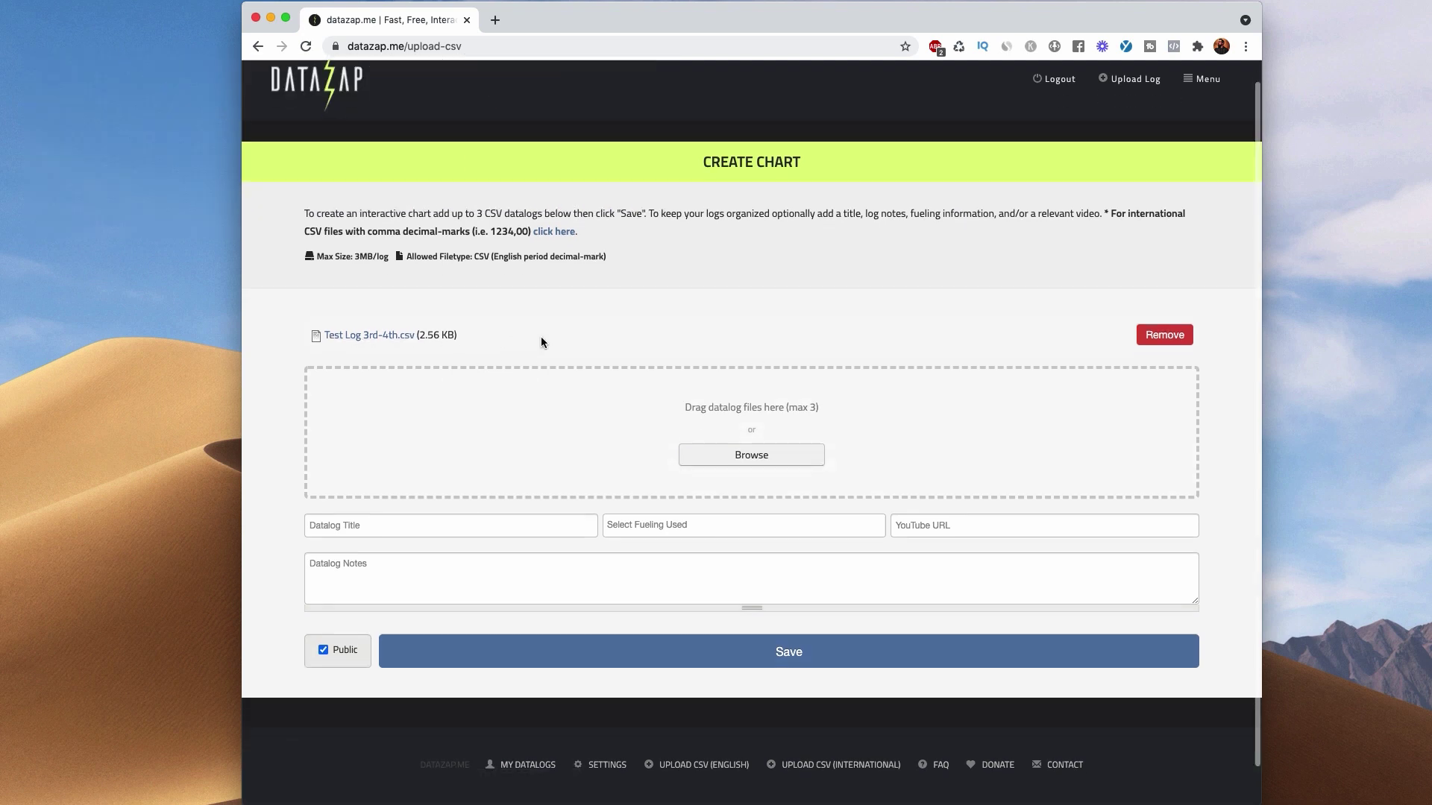
pyautogui.click(440, 529)
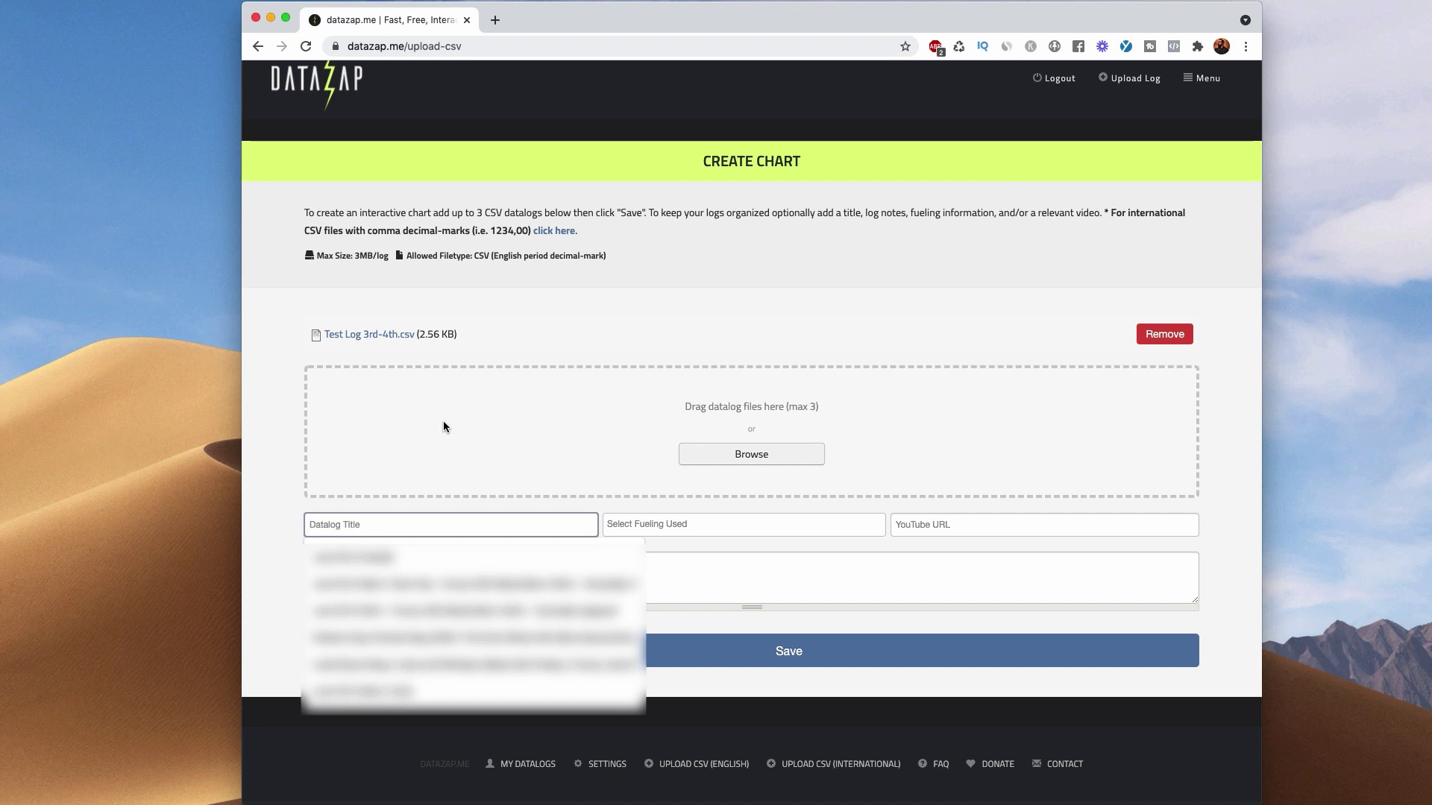
pyautogui.write('5/13/21')
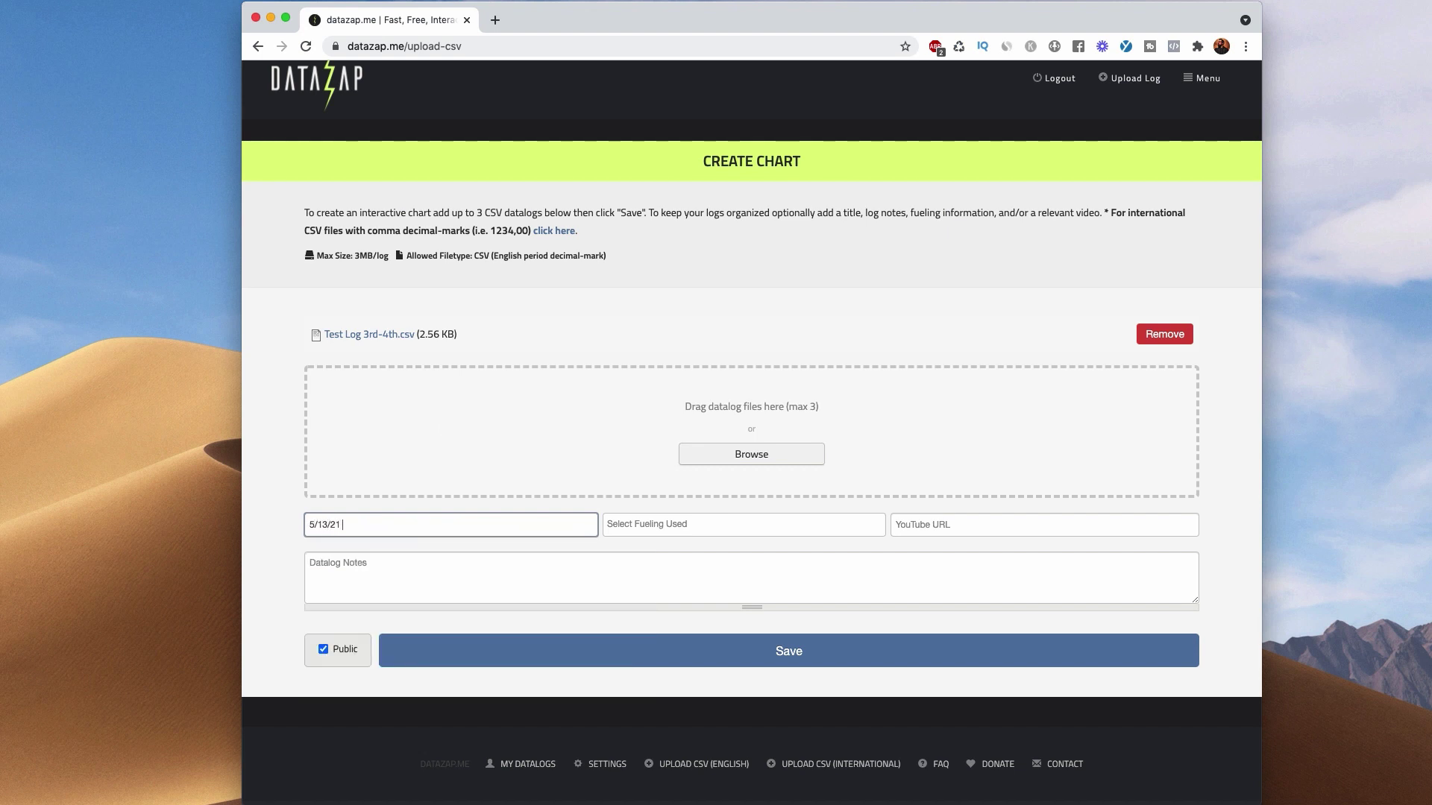
pyautogui.write(' 3rd-4th Gear')
pyautogui.click(671, 530)
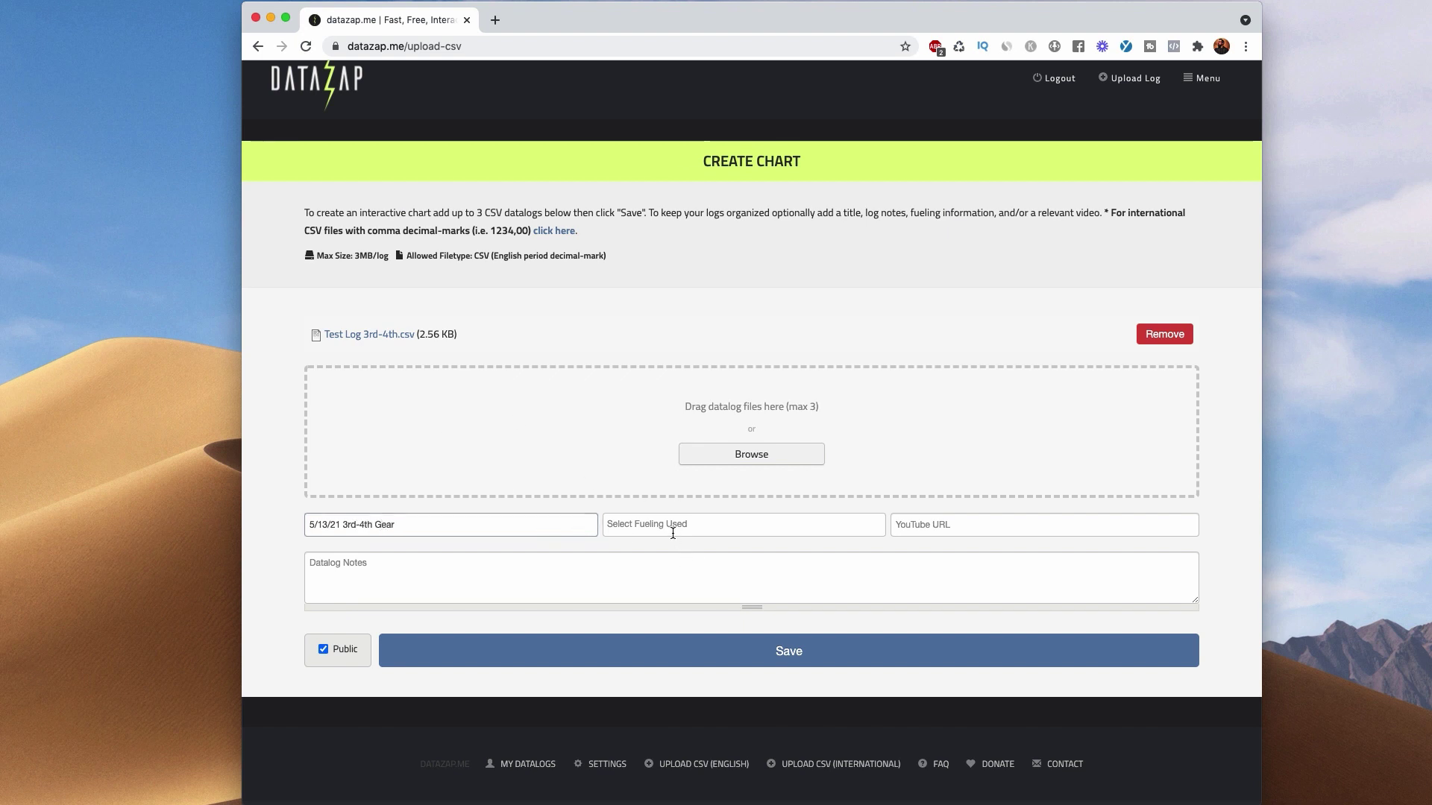
pyautogui.click(666, 622)
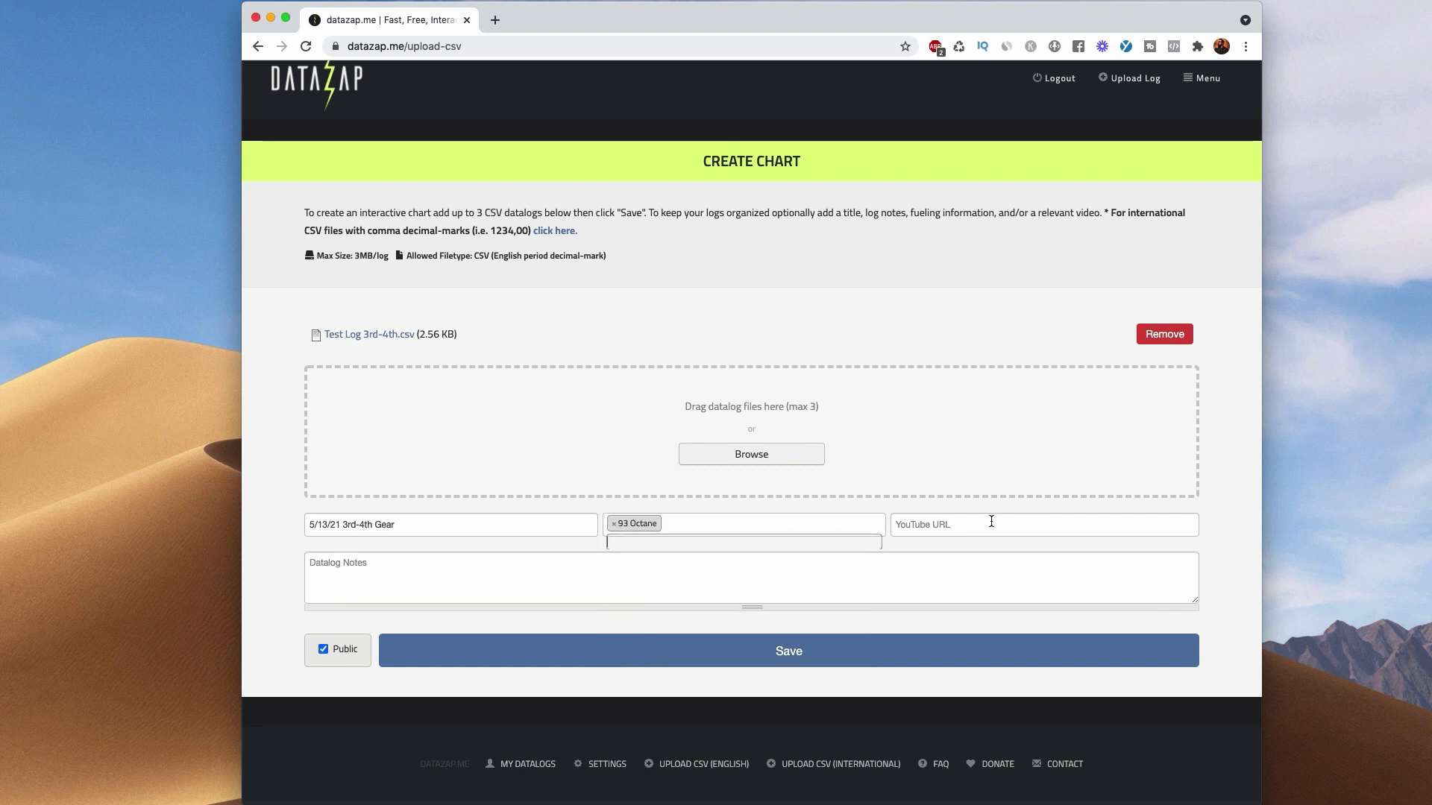
pyautogui.click(991, 521)
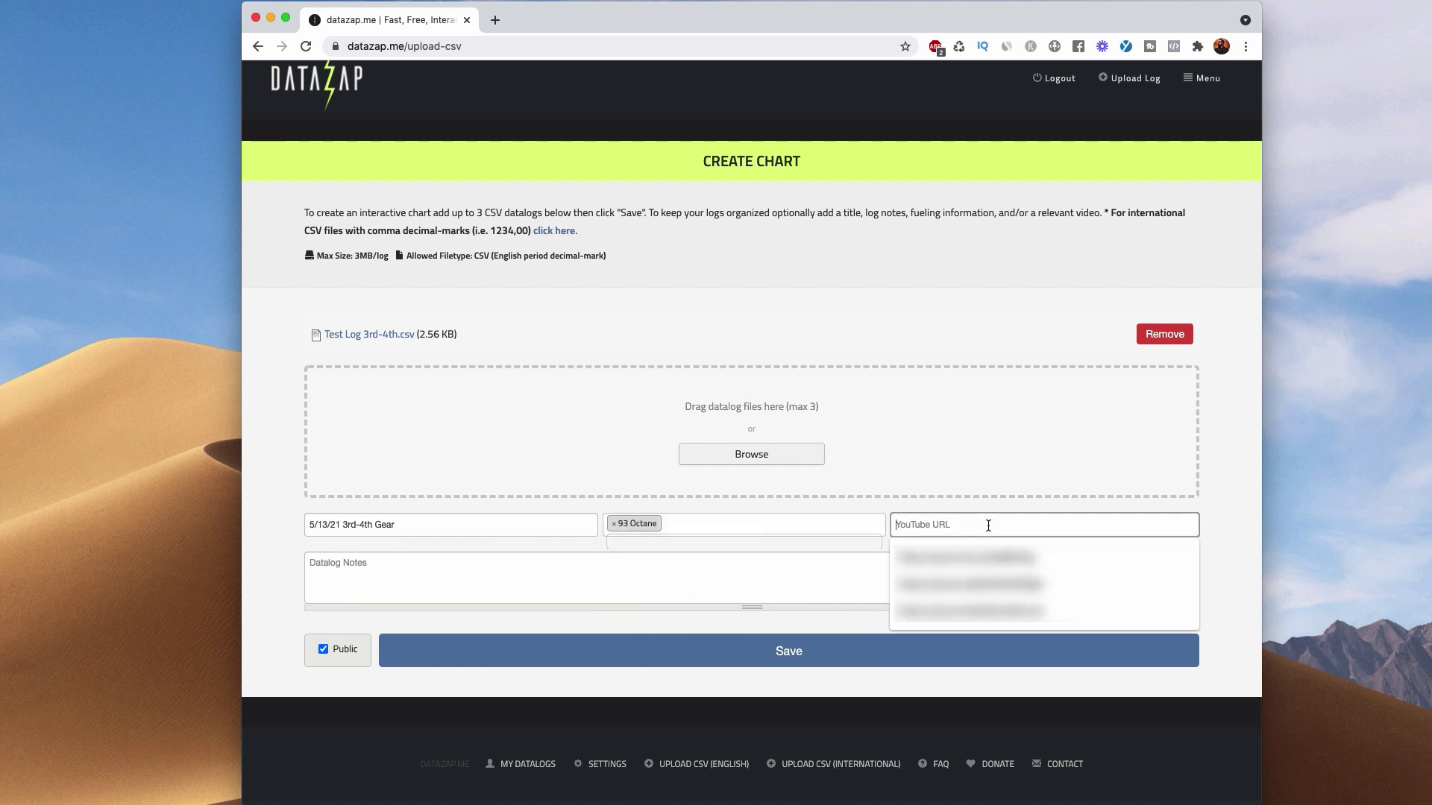
pyautogui.click(1233, 424)
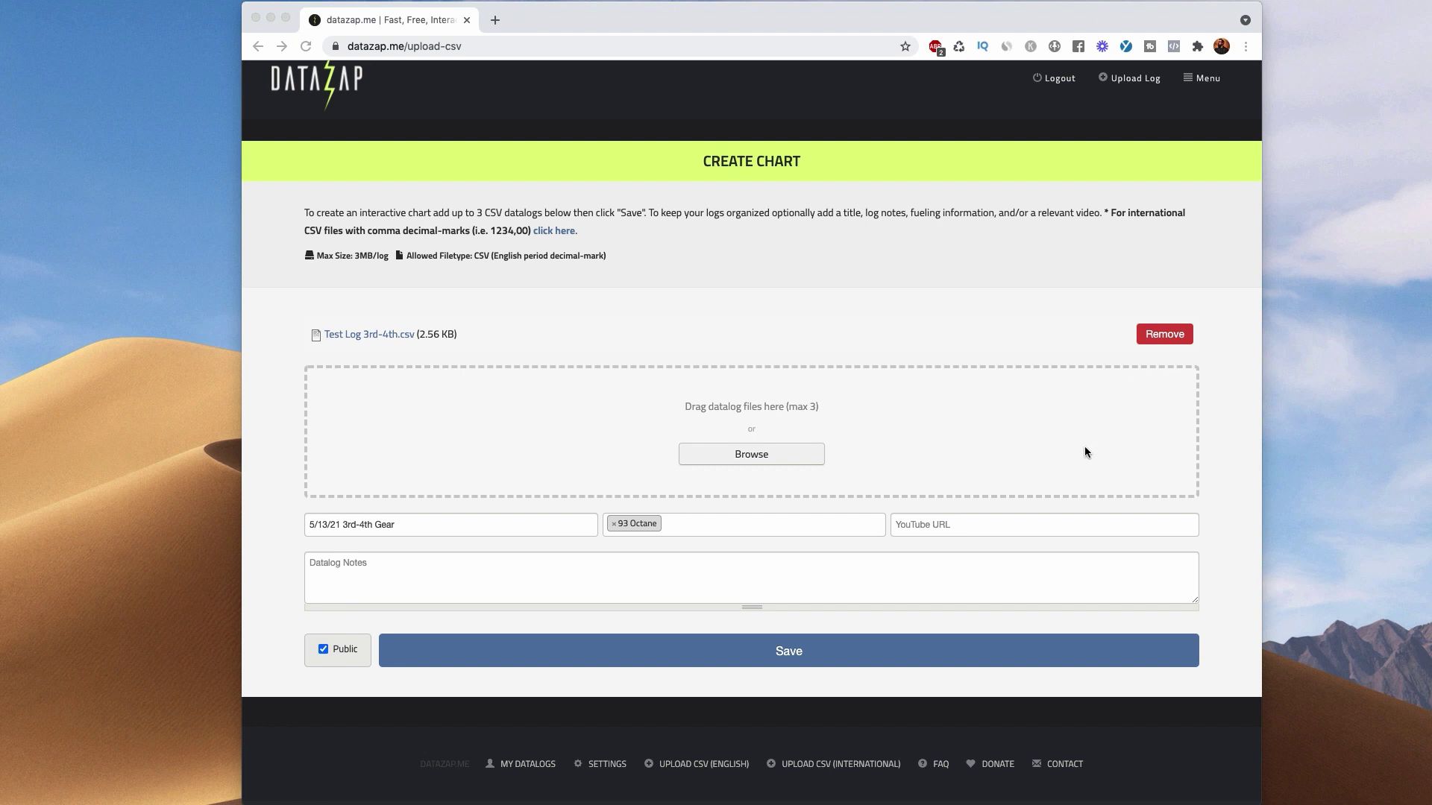
pyautogui.click(1023, 526)
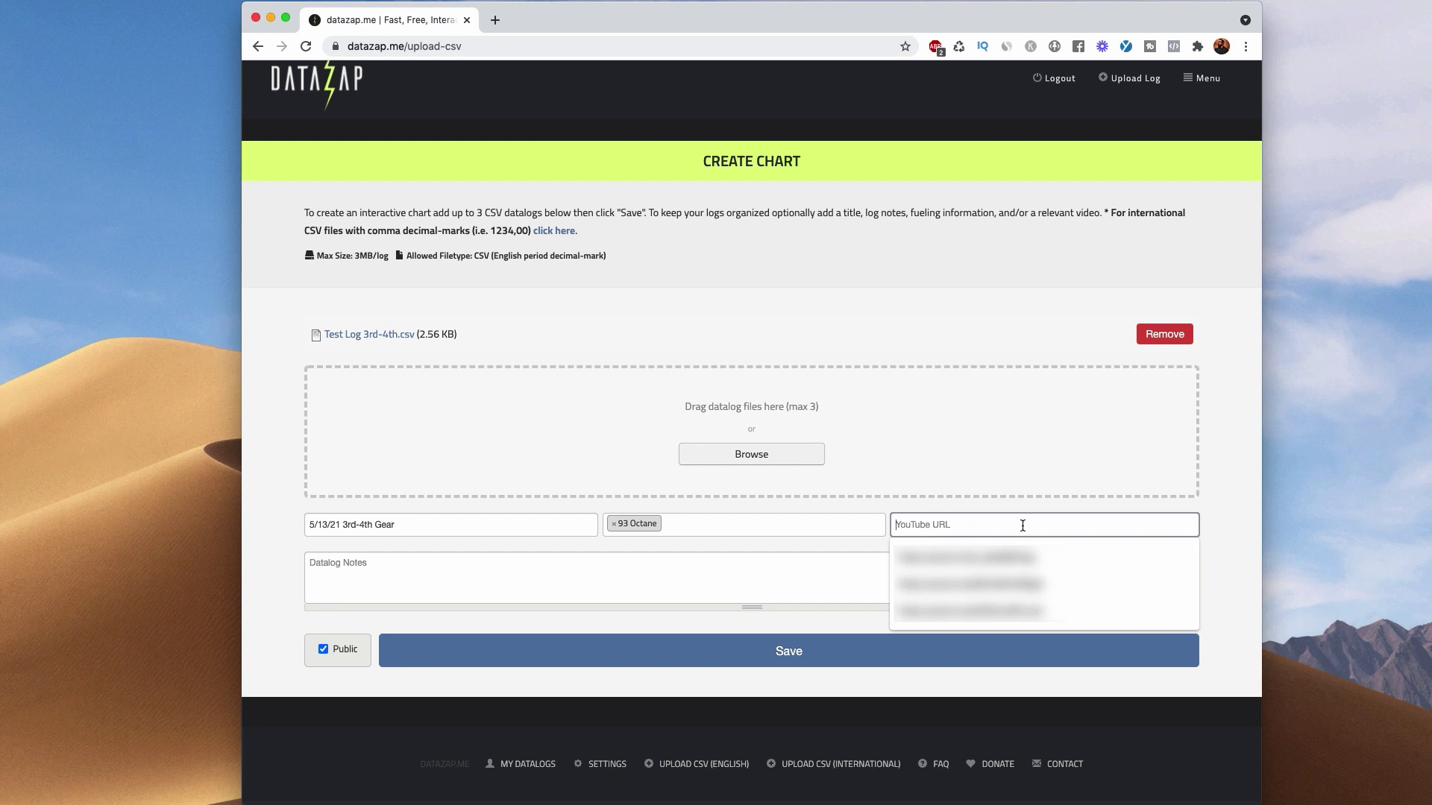
pyautogui.write('https://youtu.be/_q2ejl9kHeg')
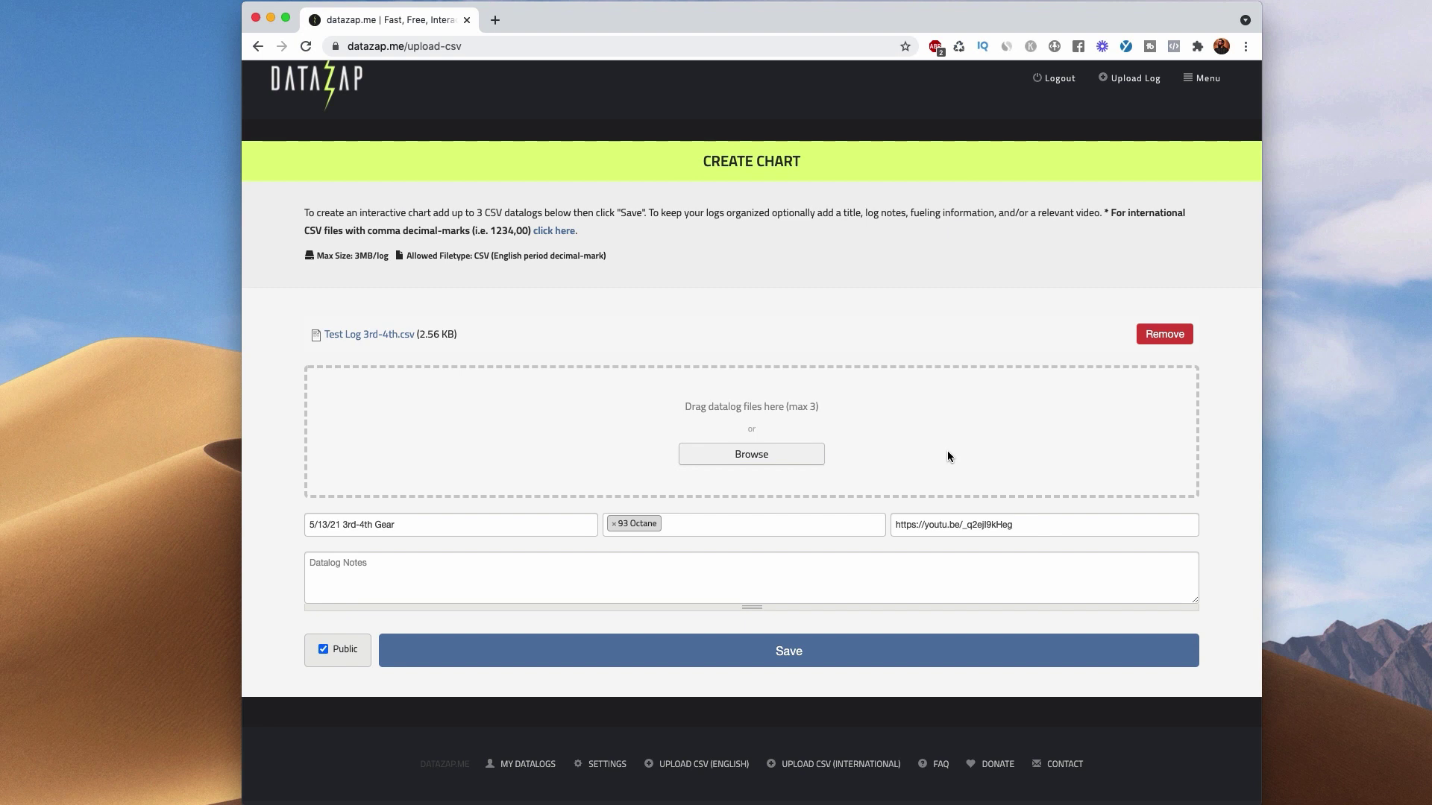
# Enter "Phase 2" as the datalog notes and save the public chart
pyautogui.click(502, 582)
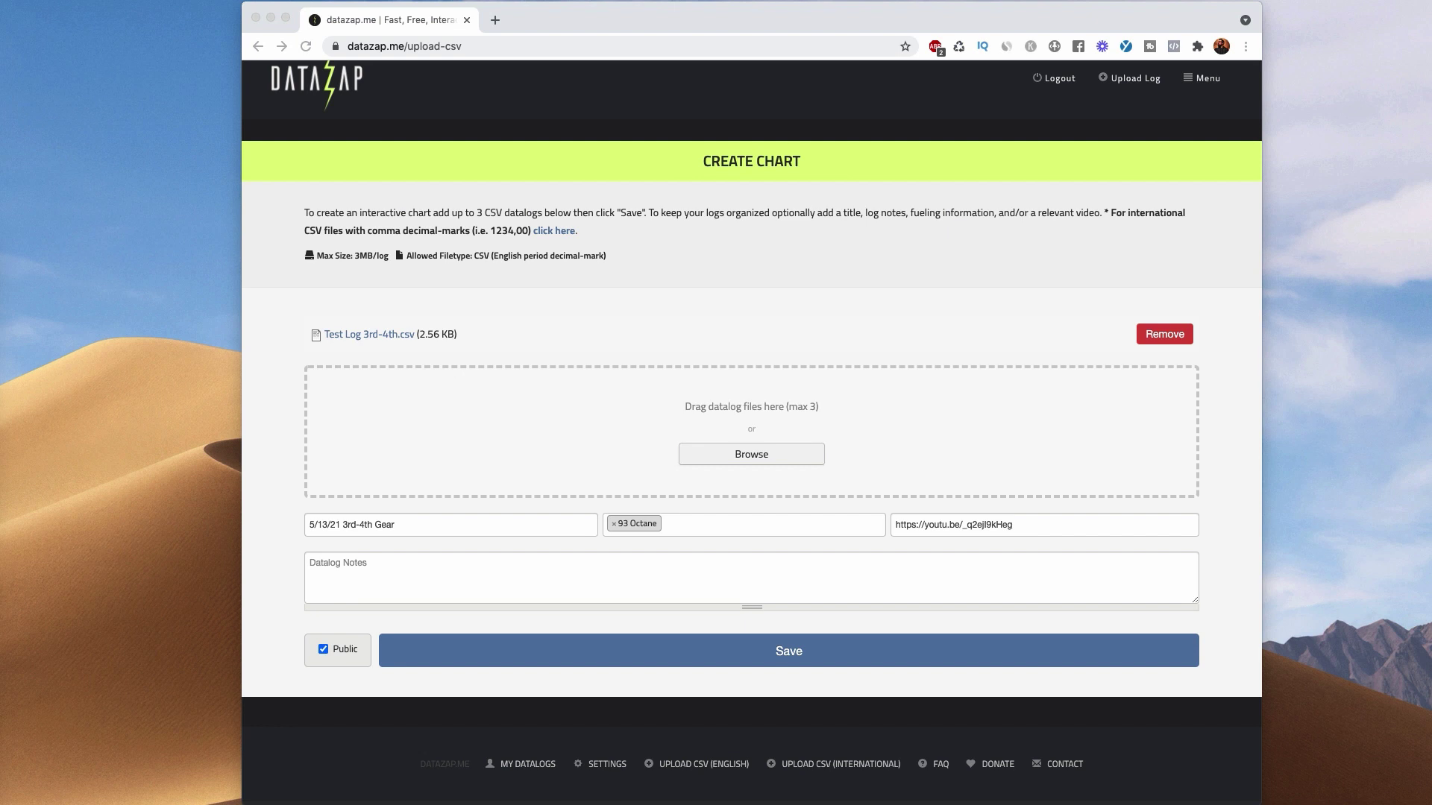
pyautogui.click(445, 593)
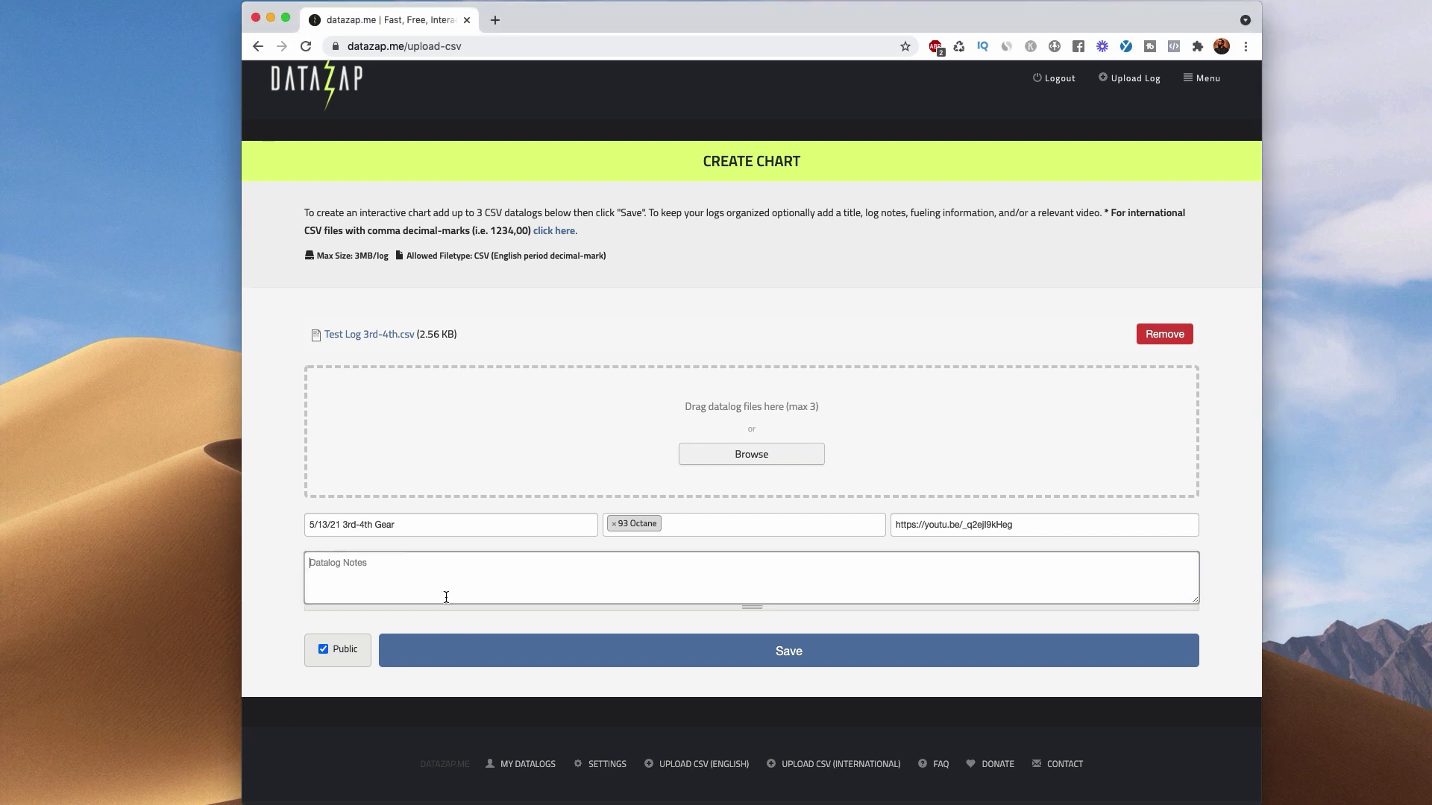
pyautogui.write('Phase 2')
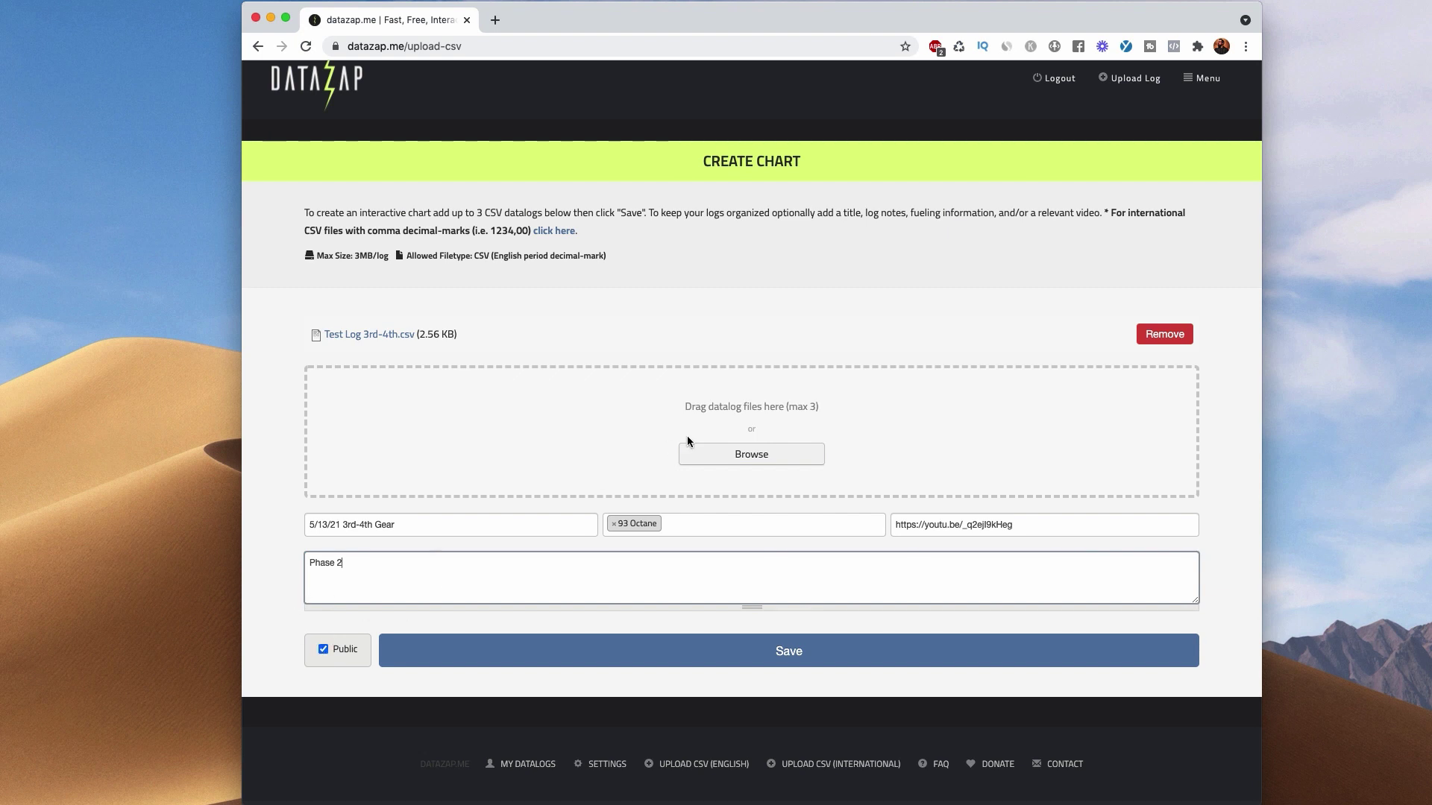
pyautogui.click(760, 659)
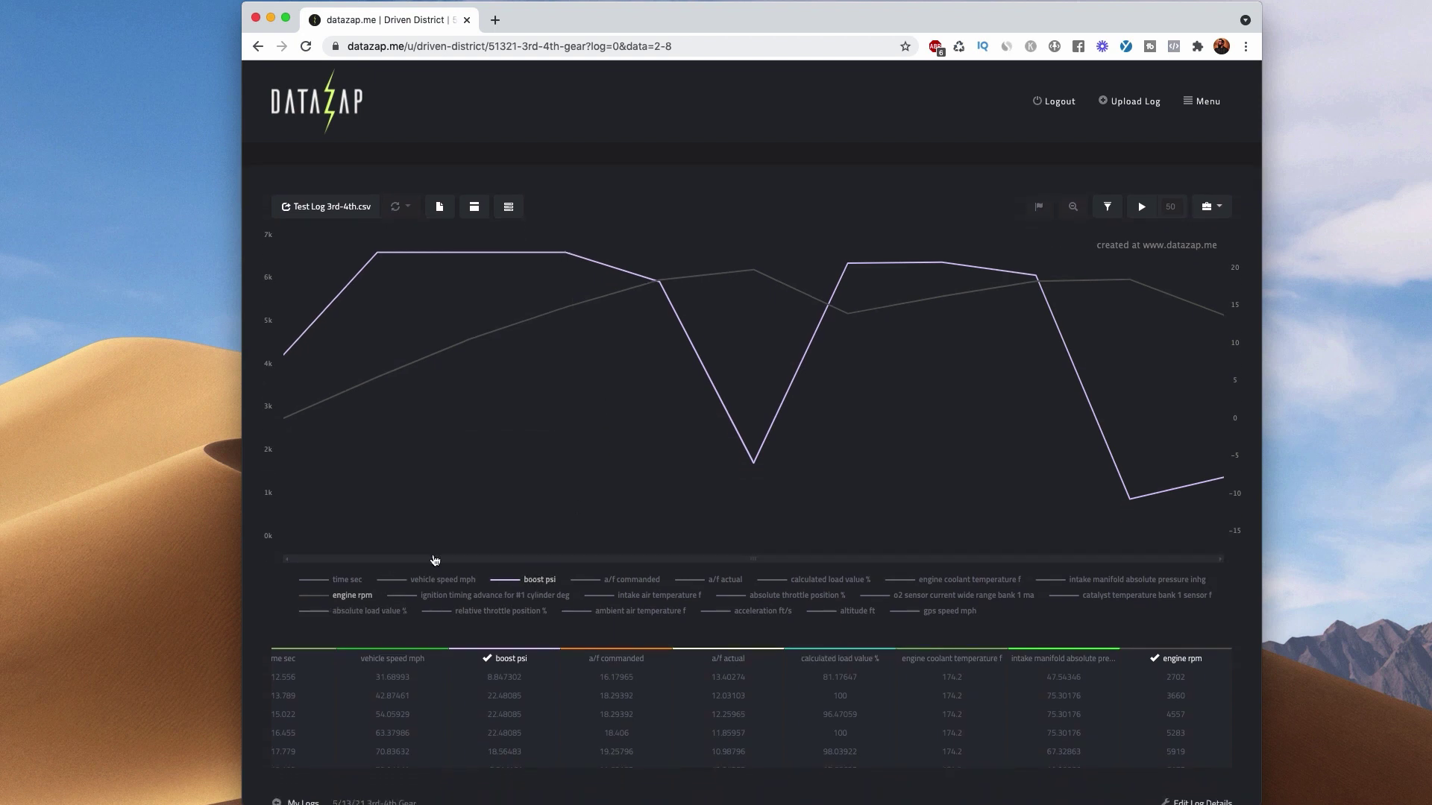
# Add a/f actual and ignition timing advance for #1 cylinder to the chart and inspect the plotted values at one point
pyautogui.moveTo(551, 478)
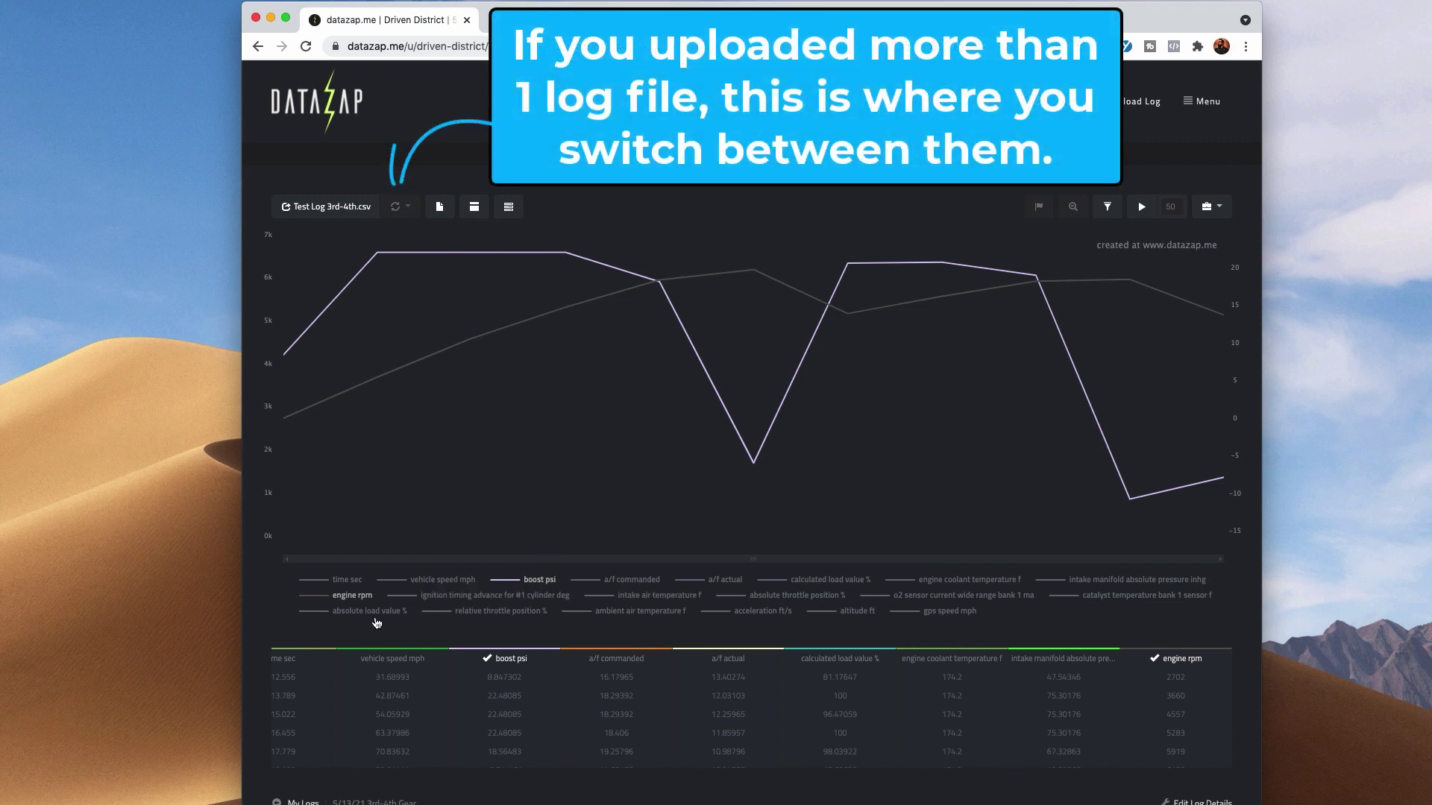
pyautogui.click(734, 582)
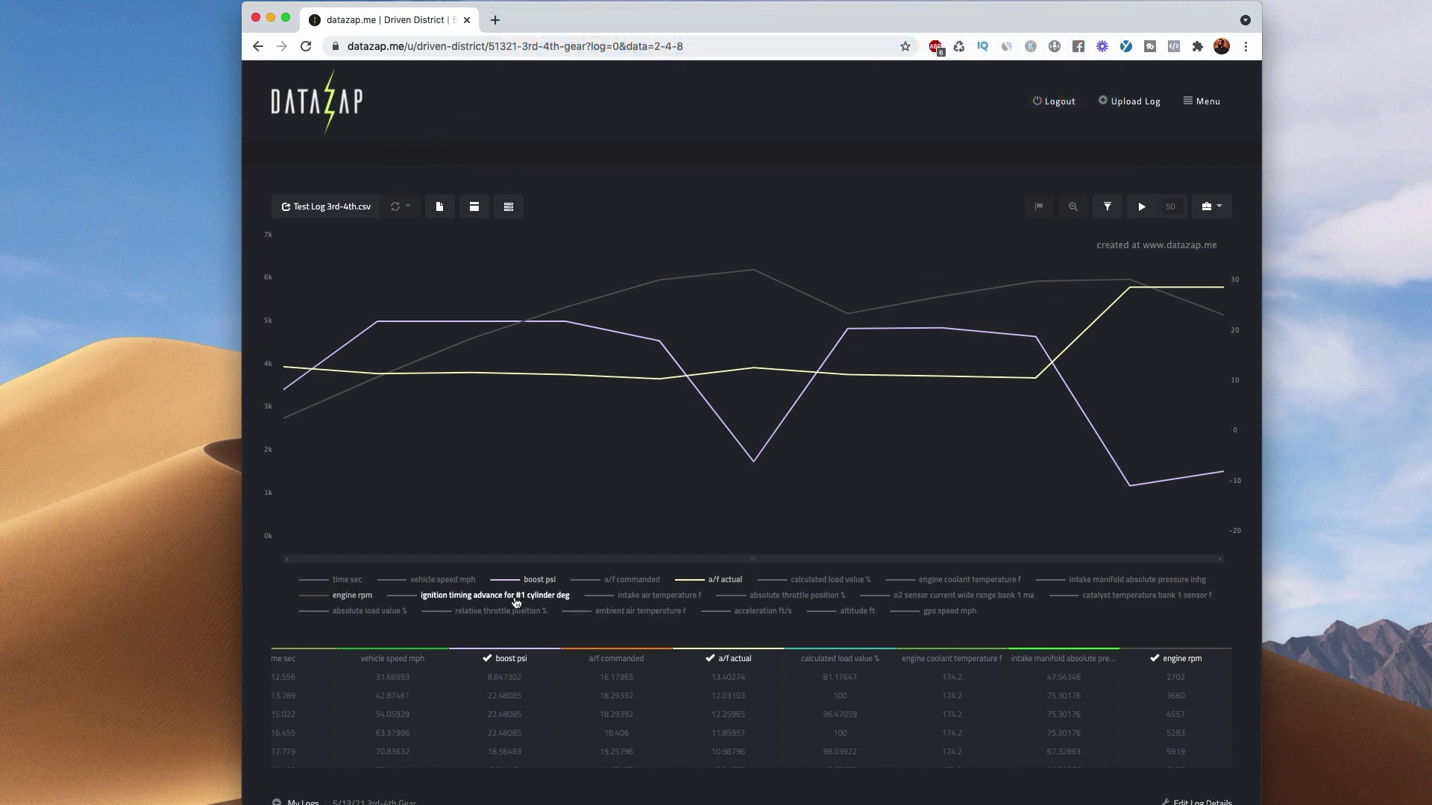
pyautogui.click(489, 597)
pyautogui.moveTo(591, 410)
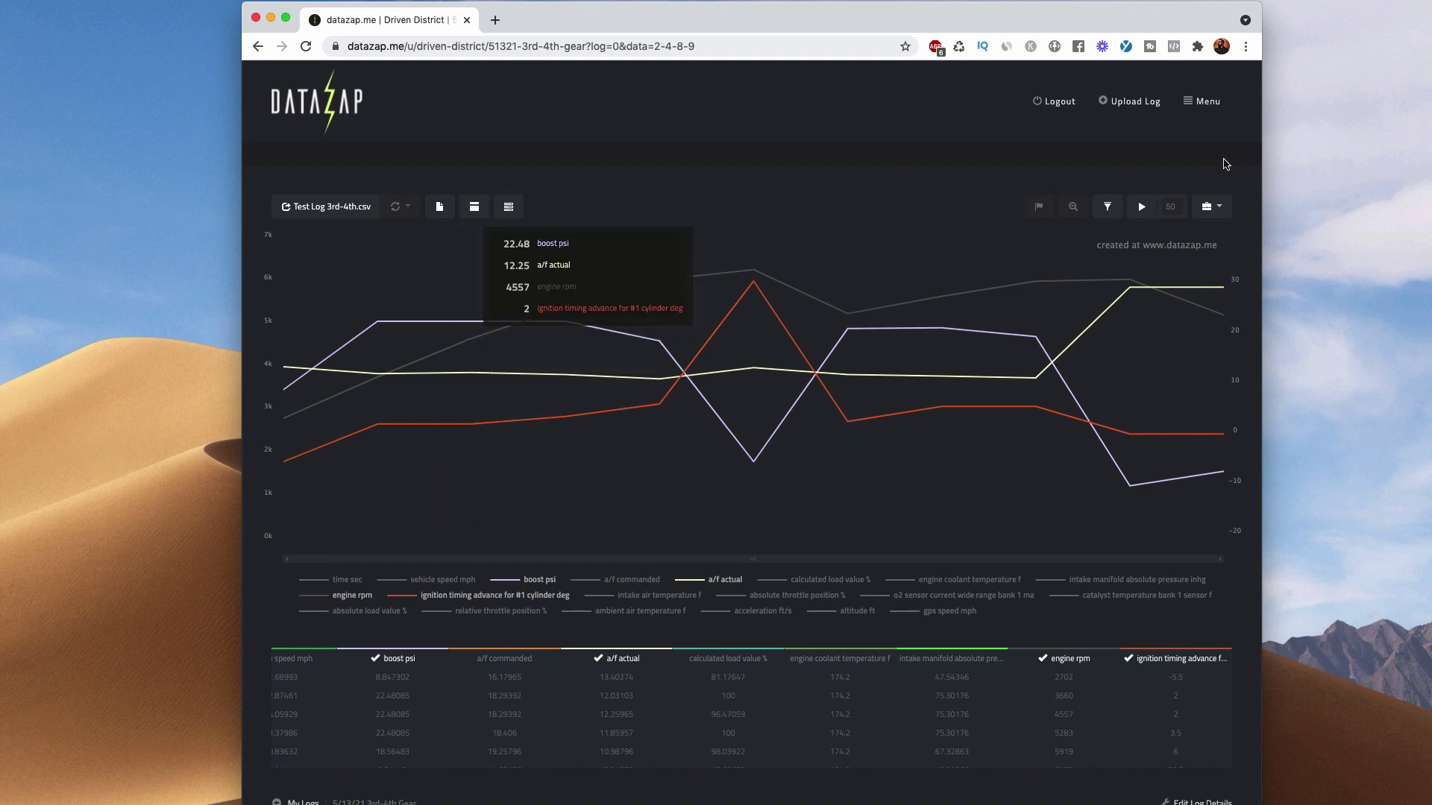
# Review the Log Details below the chart and play the embedded 3rd-4th gear pull video
pyautogui.moveTo(872, 304)
pyautogui.scroll(-5, 872, 162)
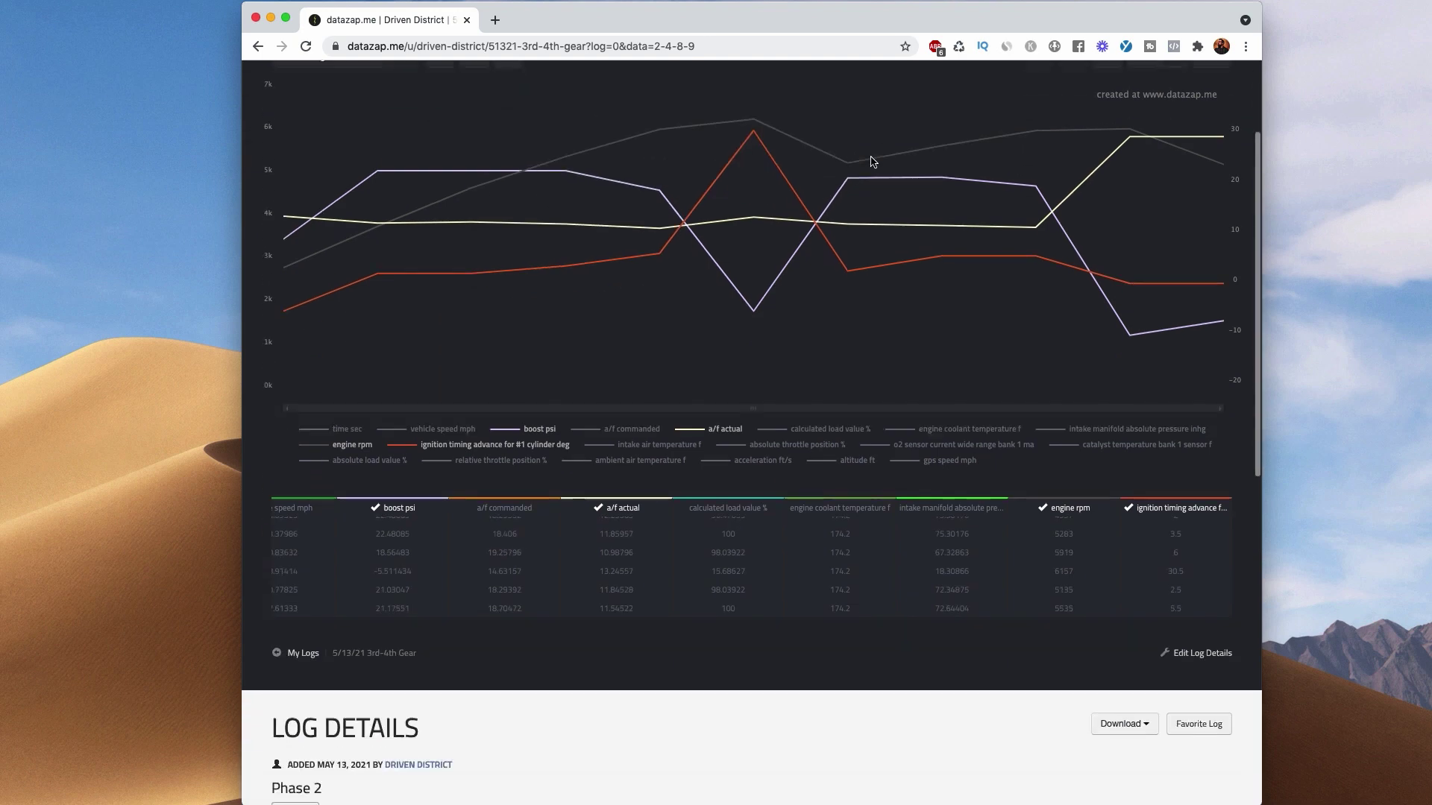
pyautogui.scroll(-5, 873, 162)
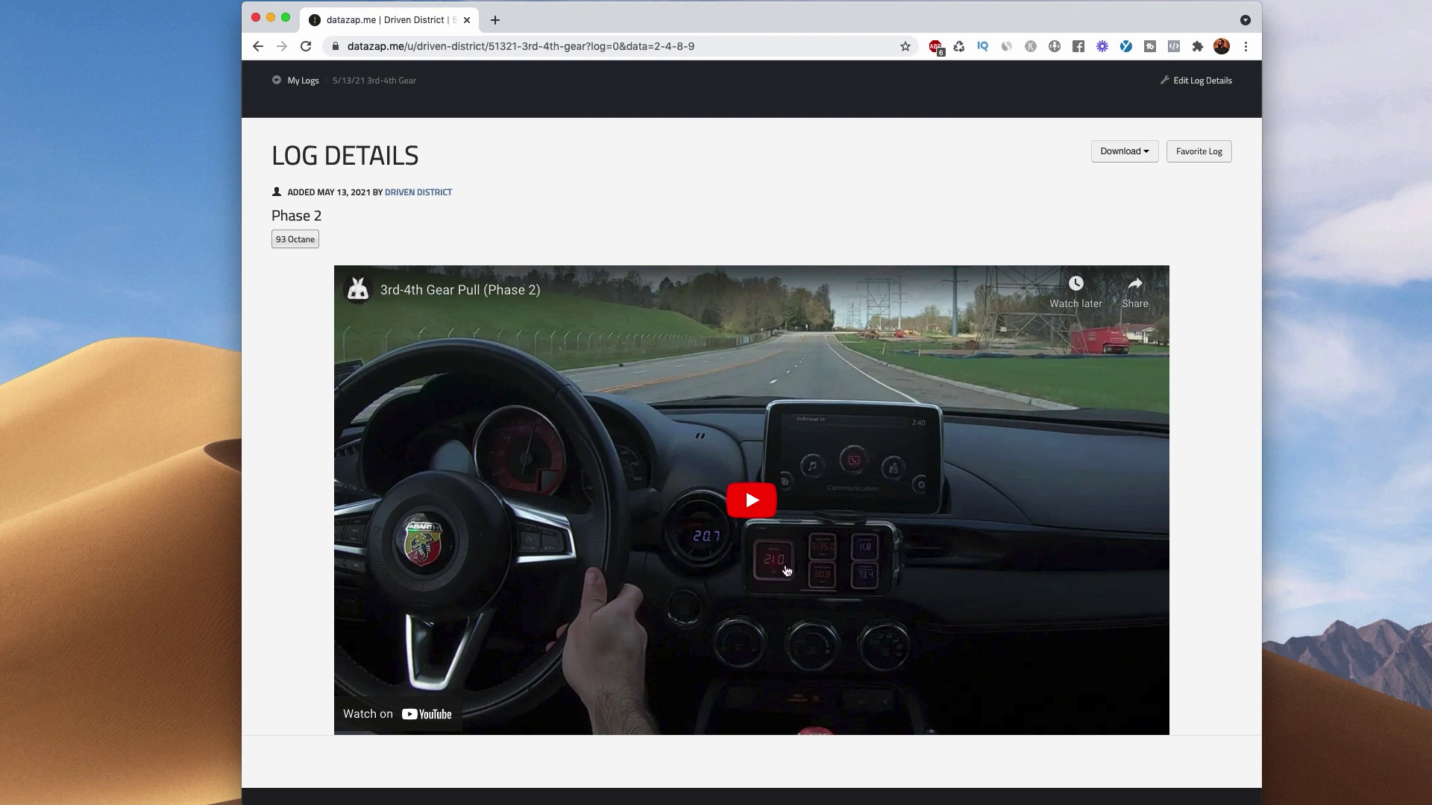
pyautogui.click(750, 507)
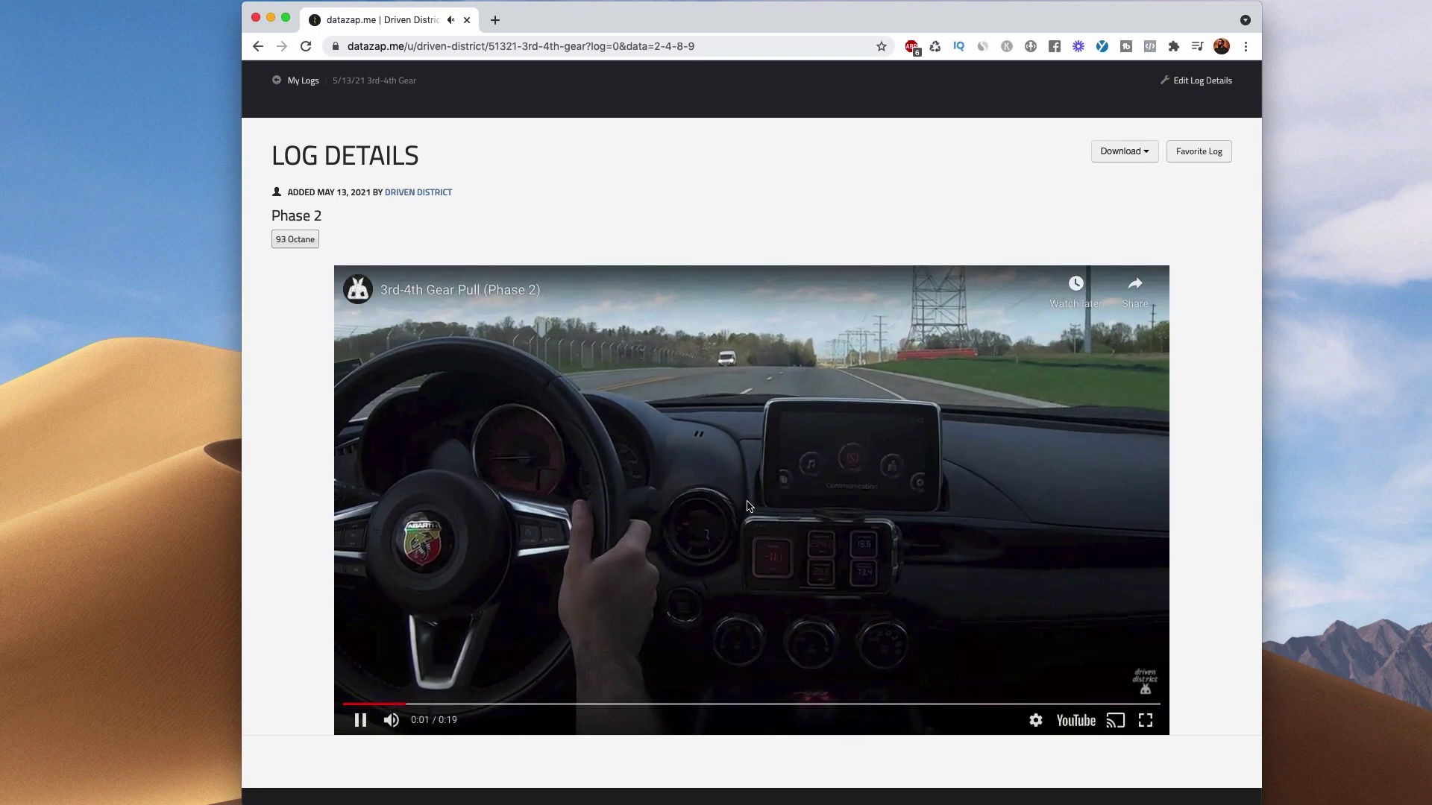
# Replay the embedded 3rd-4th gear pull video from about 0:03, pausing it at several points through 0:17 to examine the dashboard gauges
pyautogui.click(730, 598)
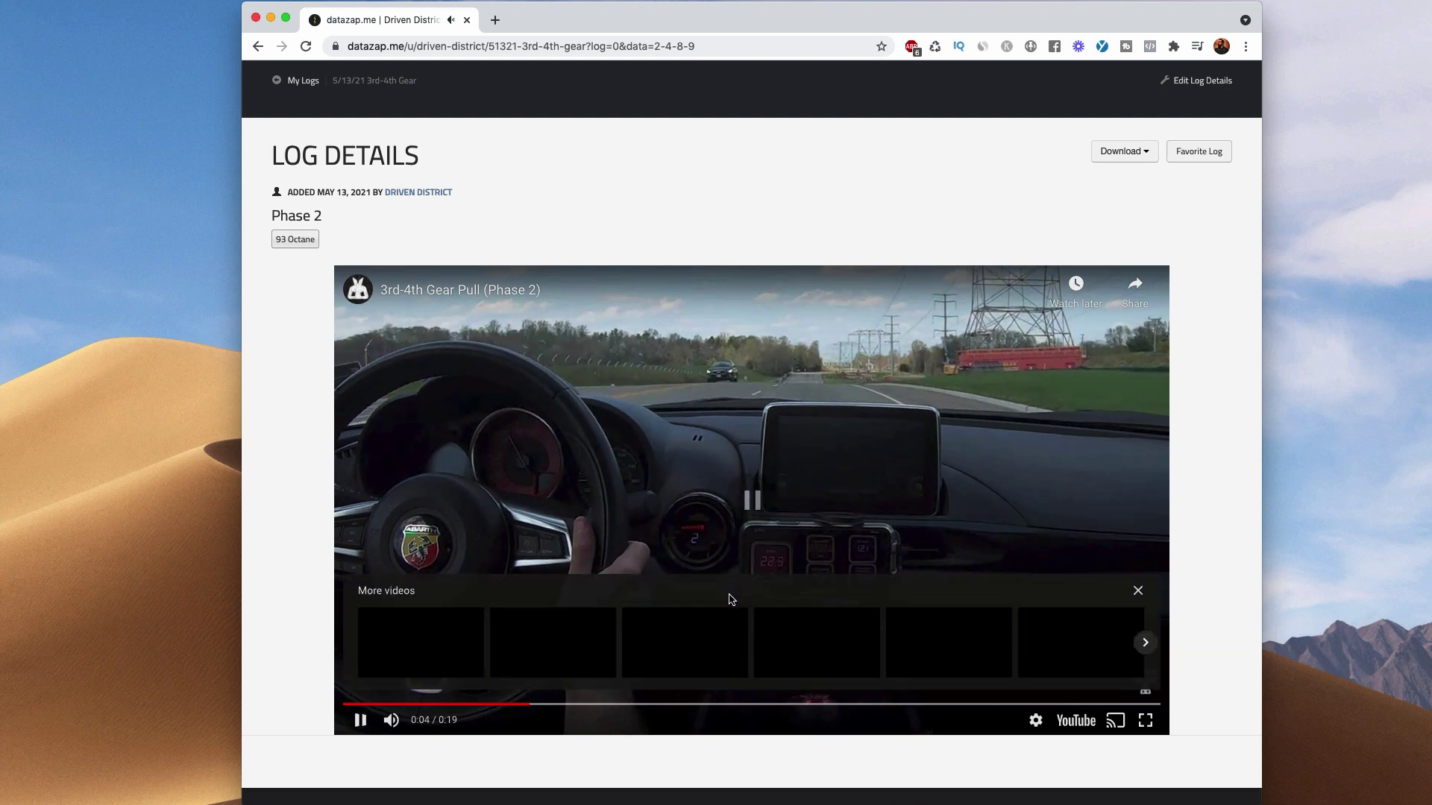
pyautogui.click(1138, 593)
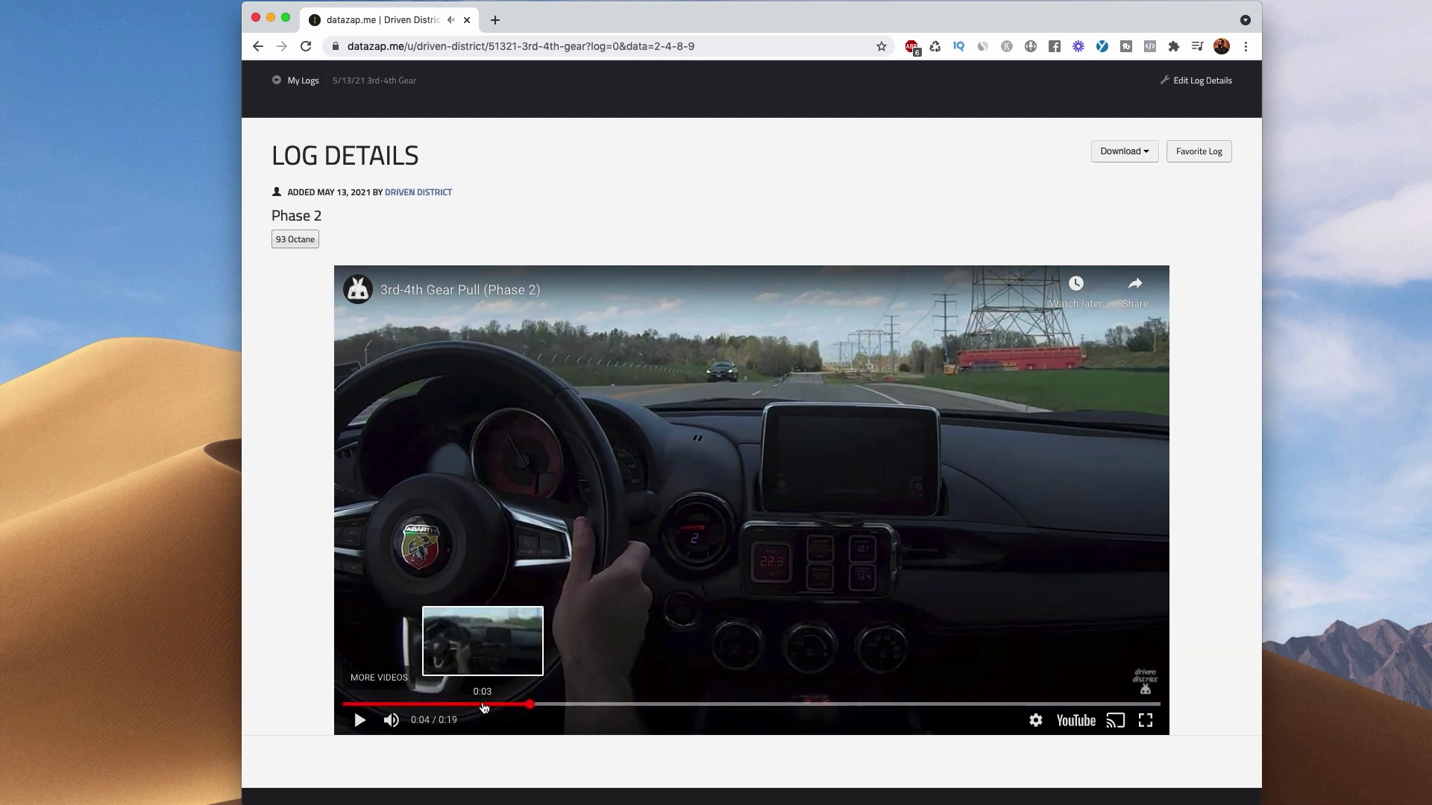
pyautogui.click(480, 704)
pyautogui.click(358, 721)
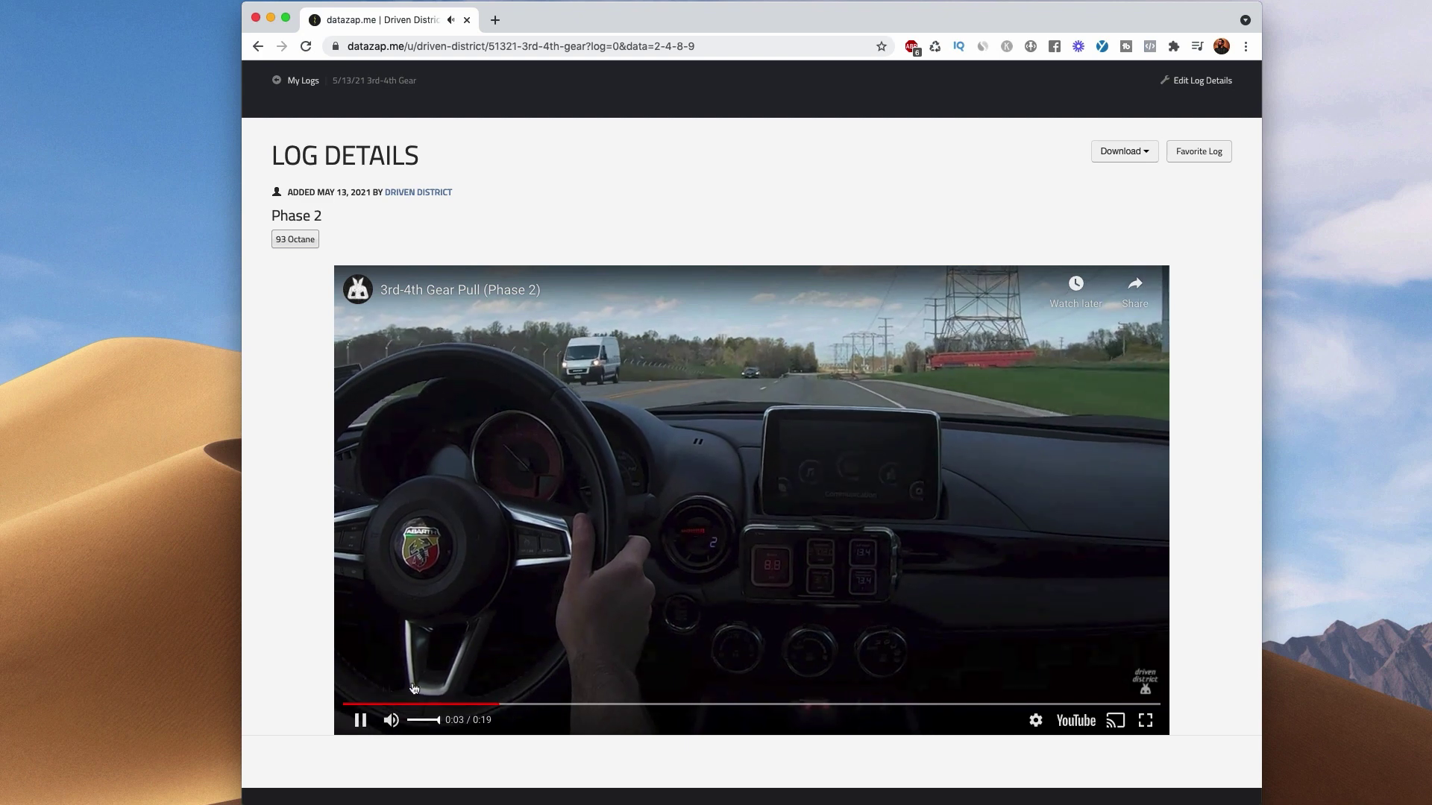
pyautogui.click(358, 720)
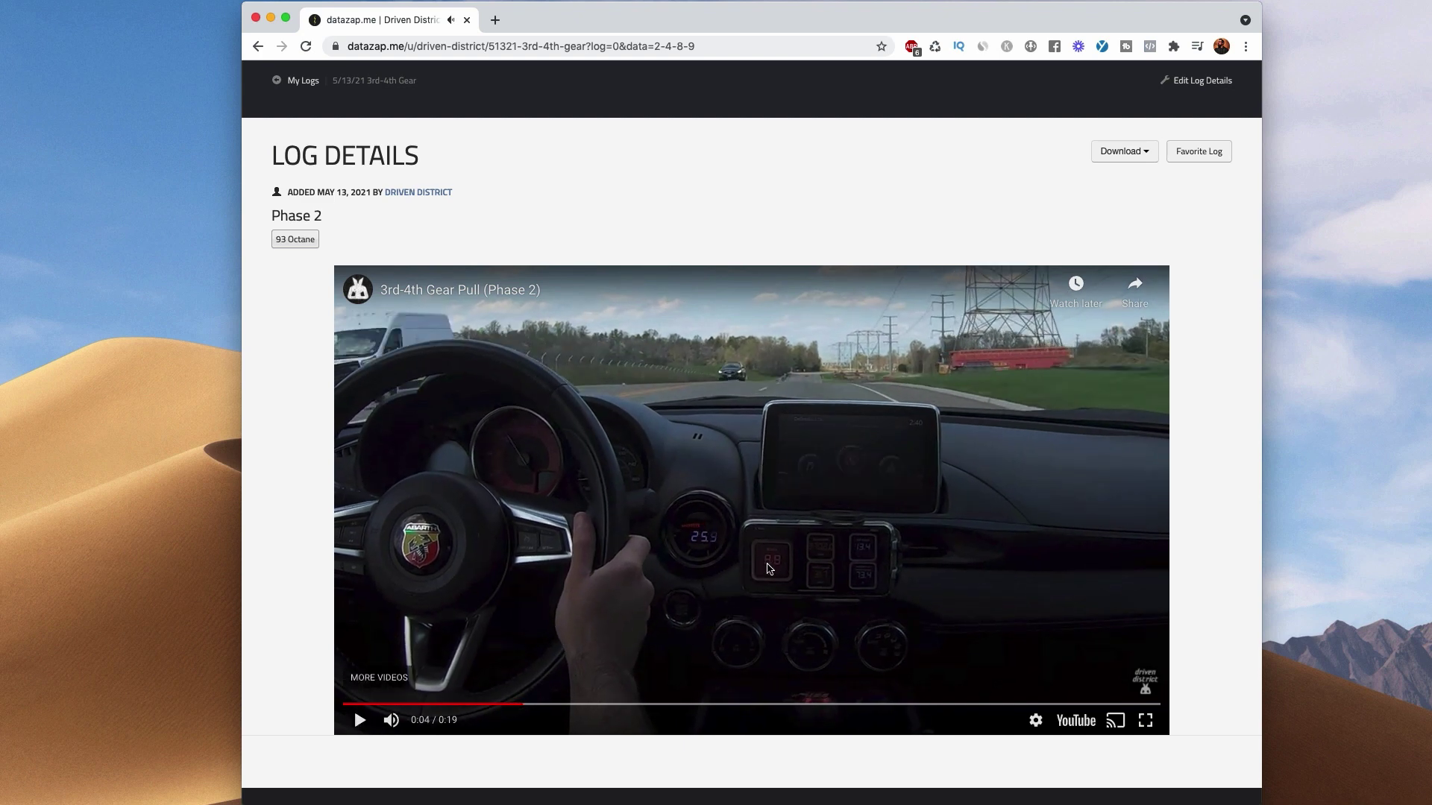
pyautogui.click(360, 720)
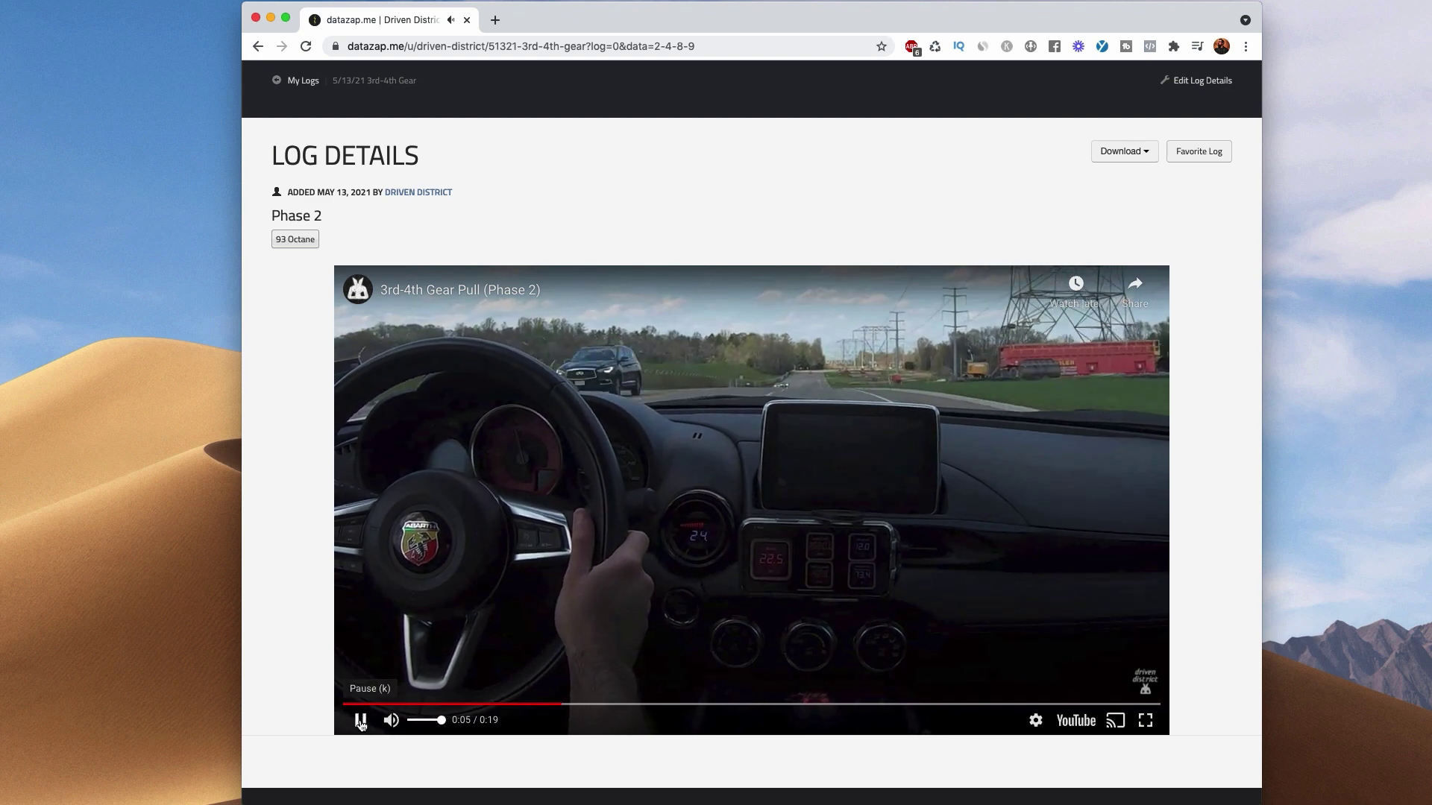
pyautogui.click(360, 720)
pyautogui.click(361, 720)
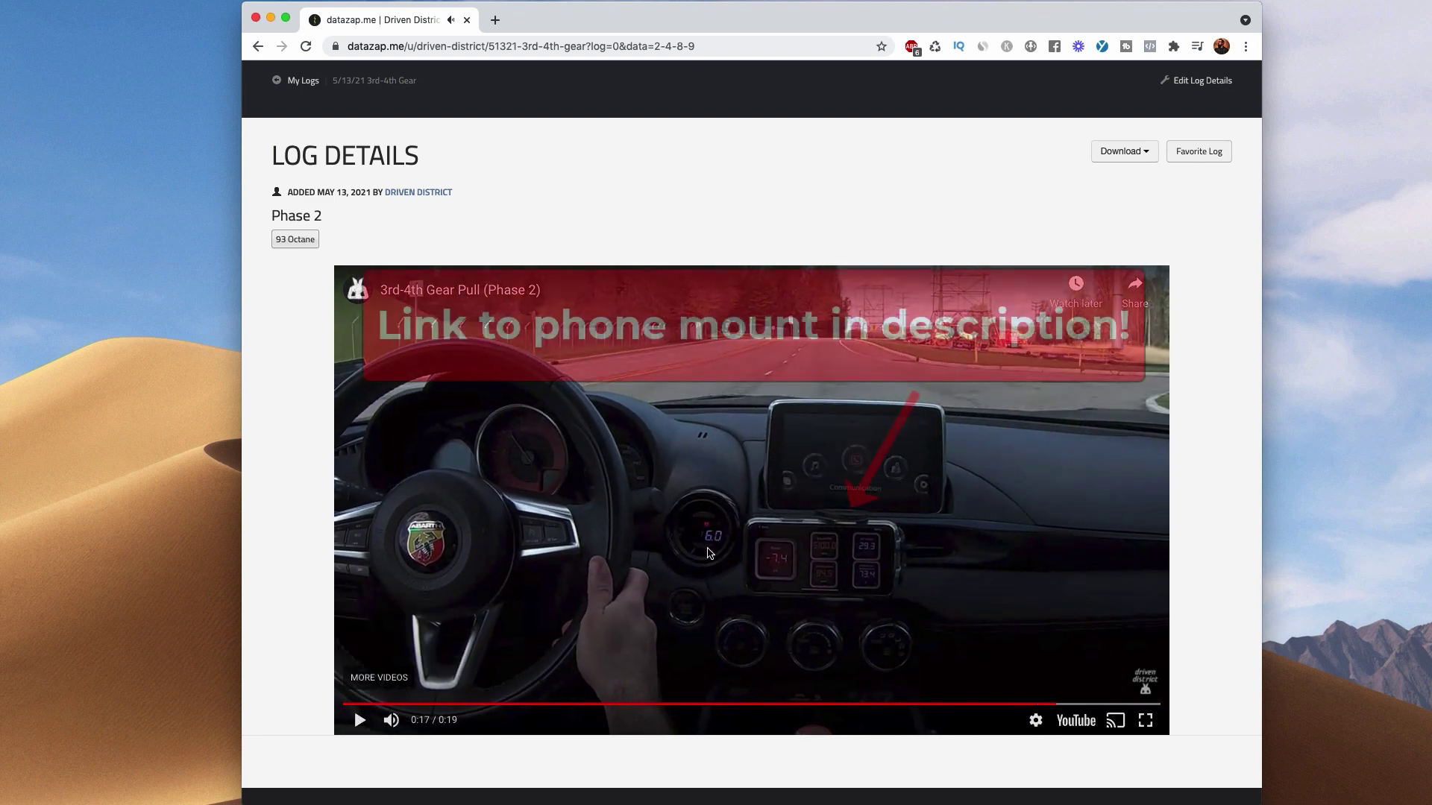
pyautogui.click(727, 536)
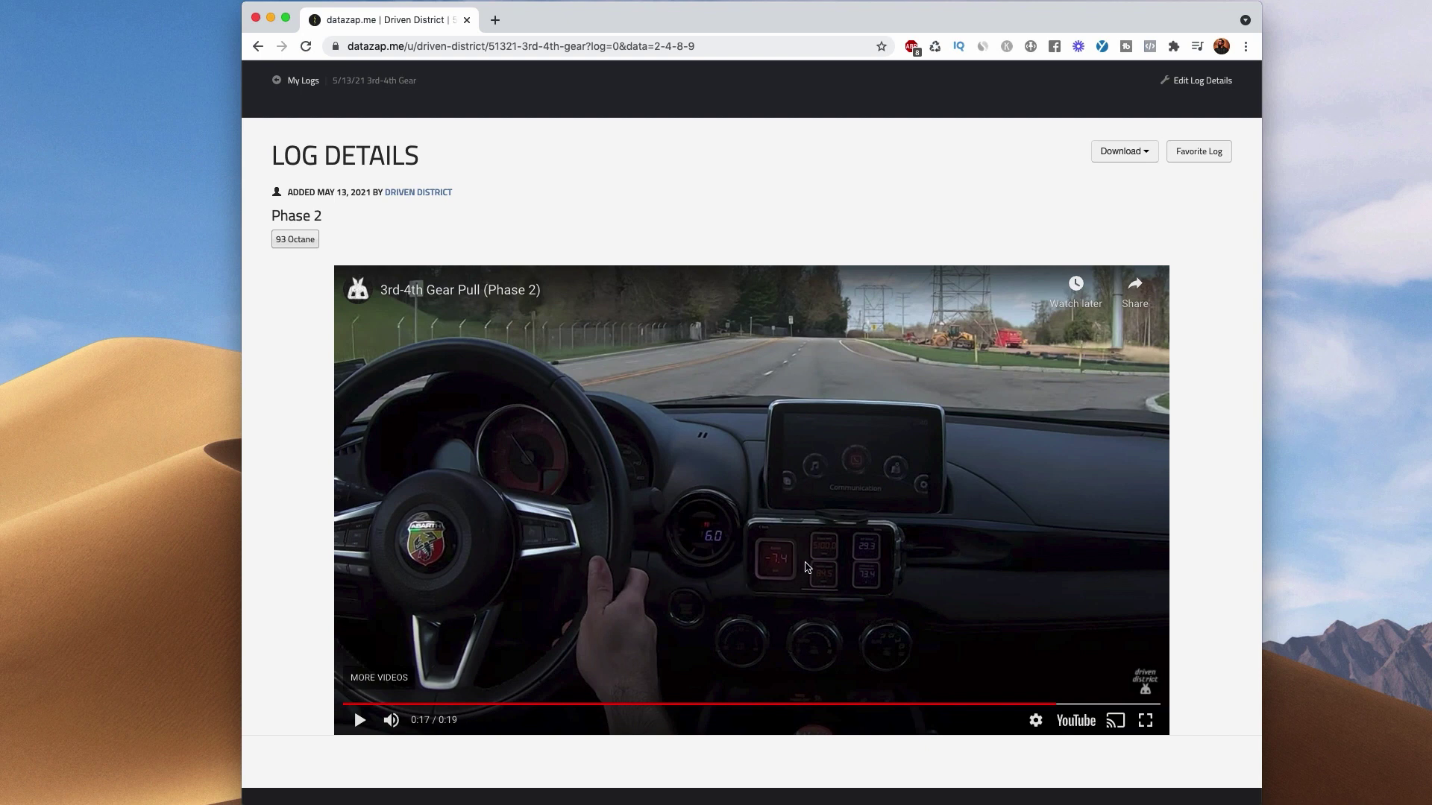
# Return to the chart, add intake air temperature f to inspect its plotted values, and remove that series again
pyautogui.scroll(10, 806, 569)
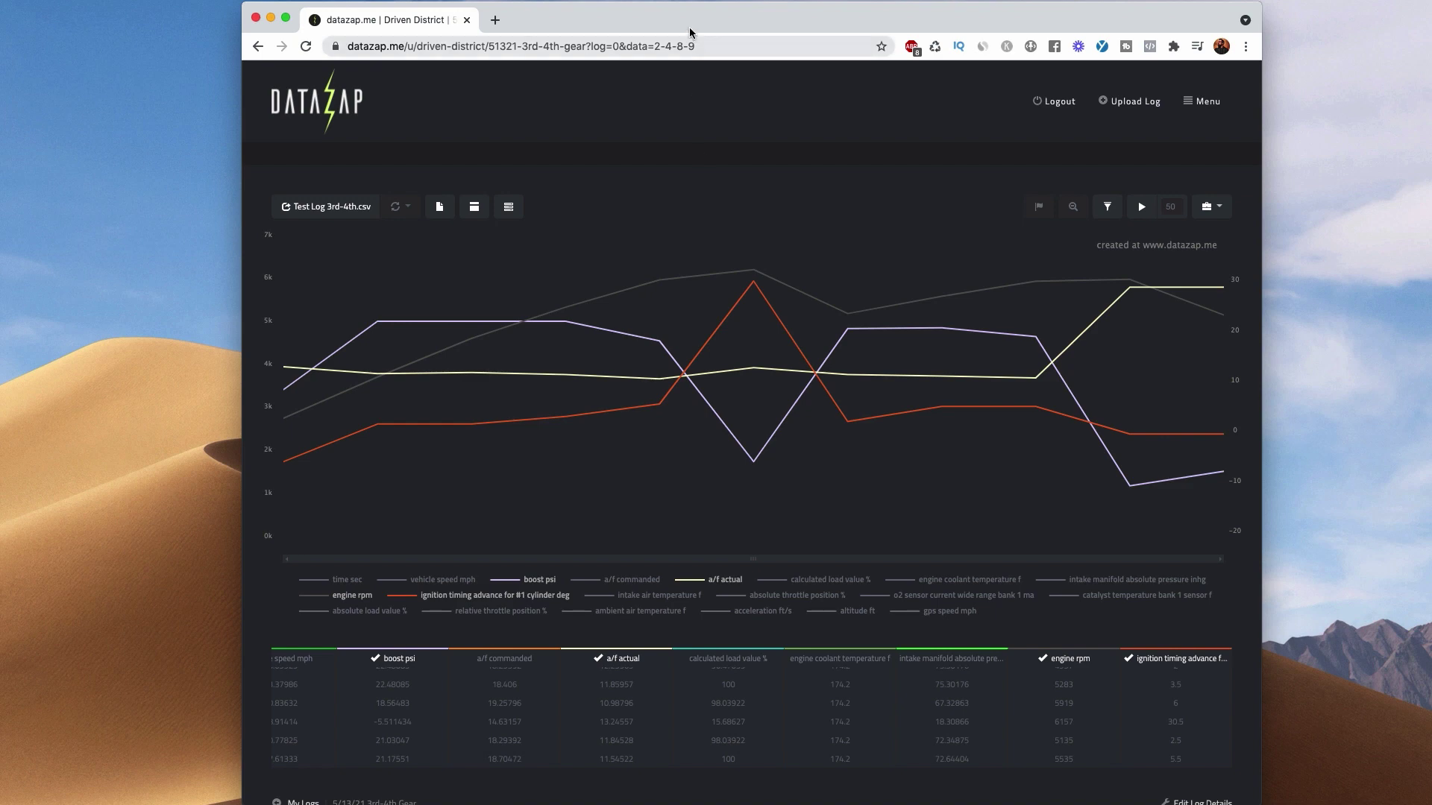
pyautogui.moveTo(690, 16)
pyautogui.mouseDown()
pyautogui.moveTo(762, 277)
pyautogui.moveTo(901, 611)
pyautogui.moveTo(713, 21)
pyautogui.mouseUp()
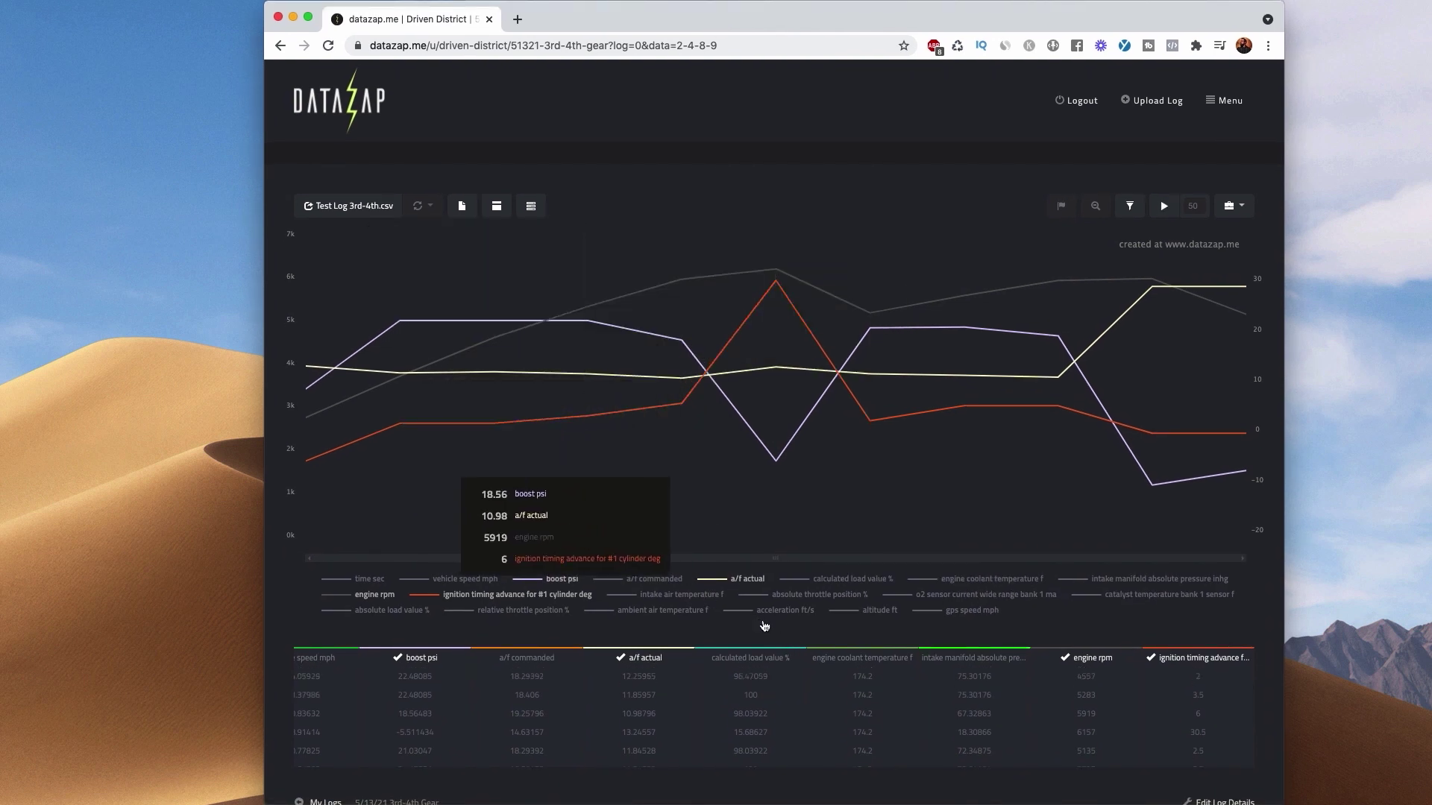
pyautogui.click(672, 596)
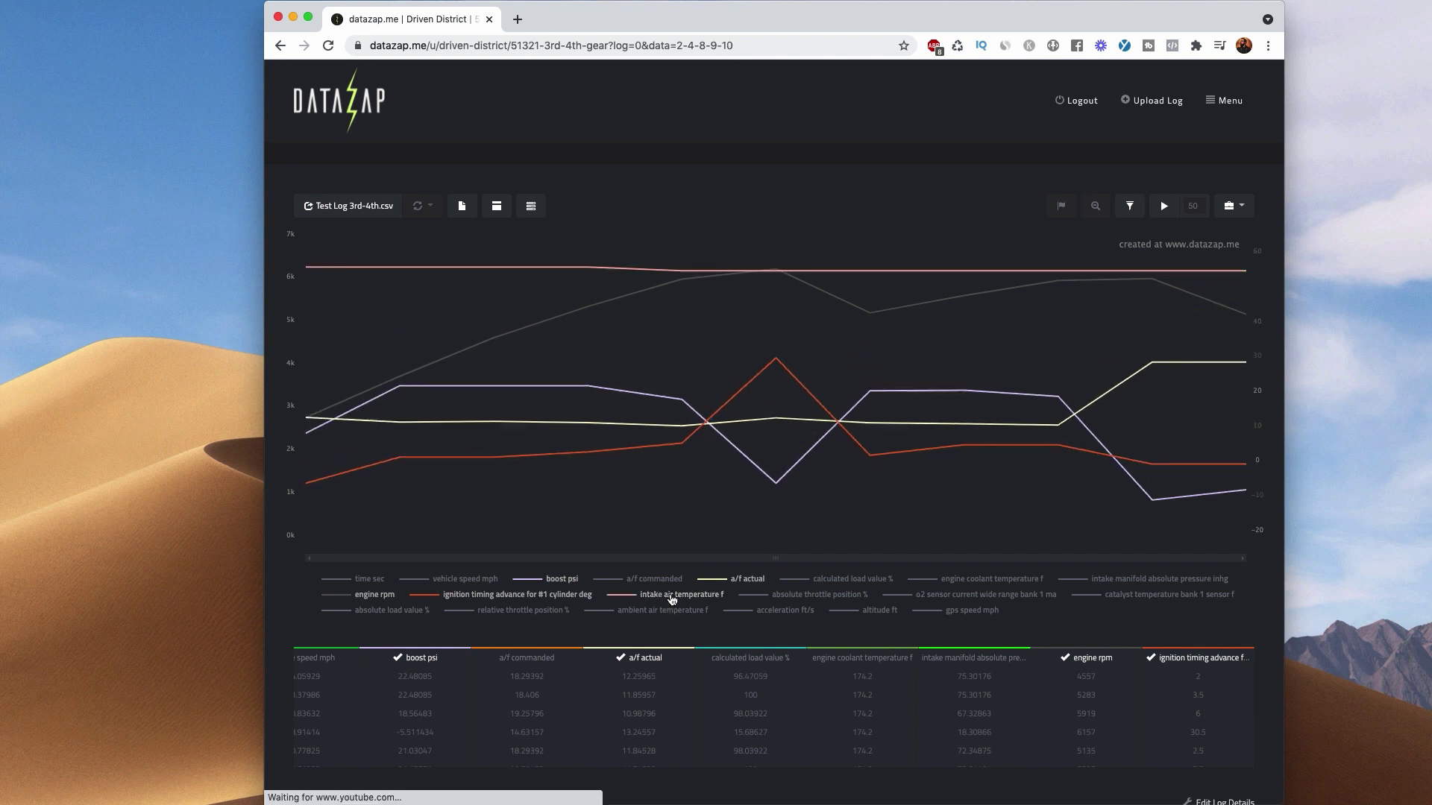
pyautogui.click(672, 600)
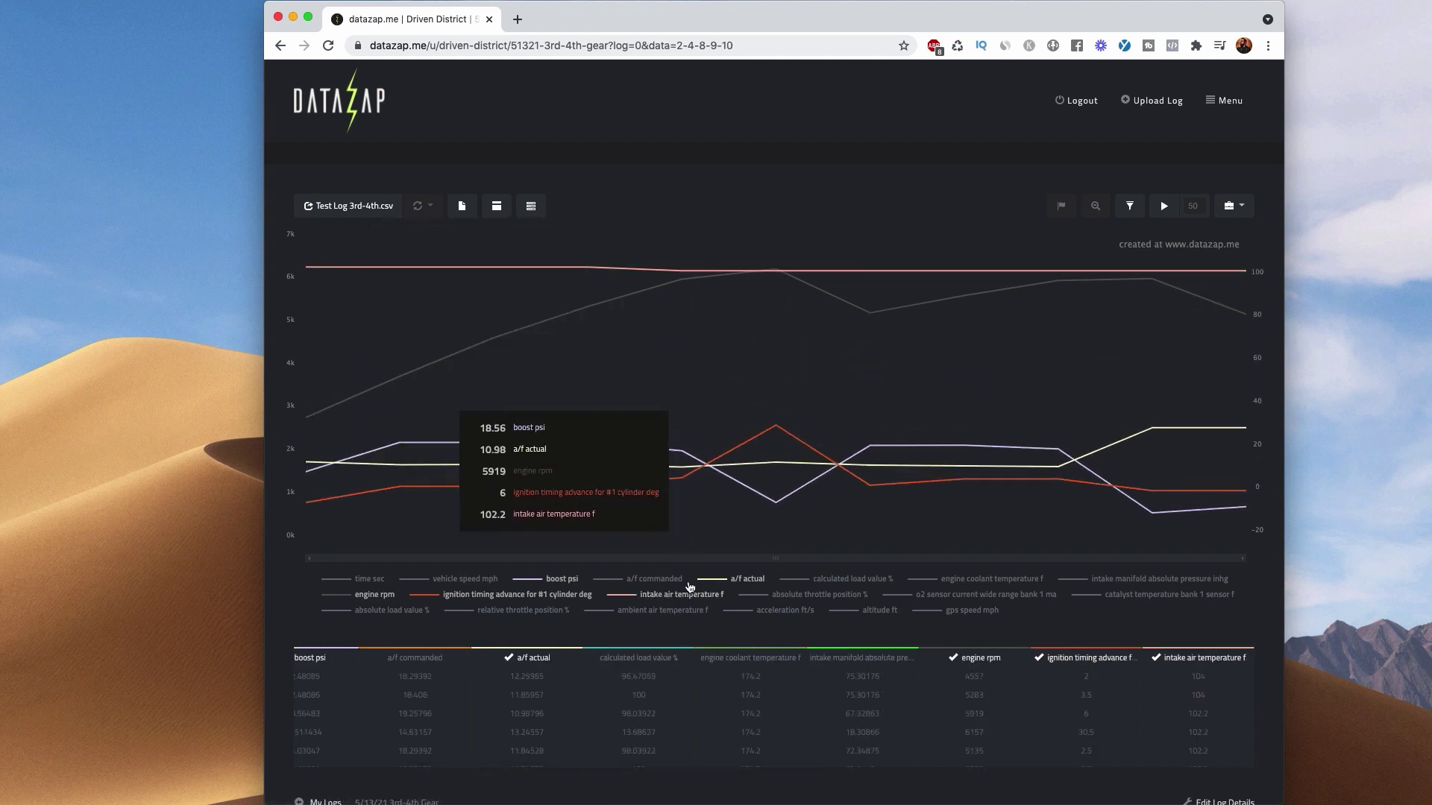
pyautogui.click(664, 597)
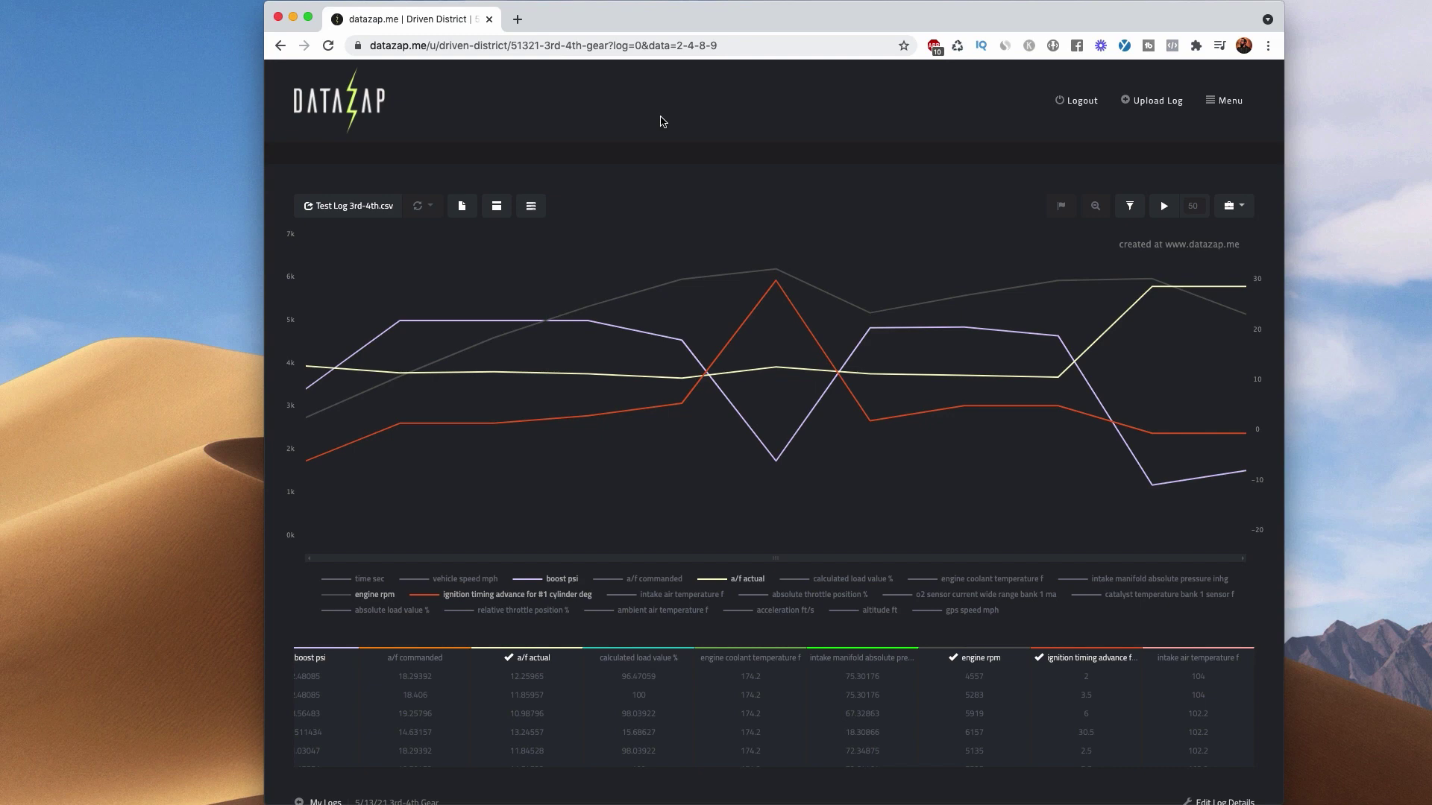
# Open drivendistrict.com in a new browser tab, look through its homepage merchandise and shop categories, and return to the datazap.me chart
pyautogui.press('super+t')
pyautogui.write('dr')
pyautogui.press('Return')
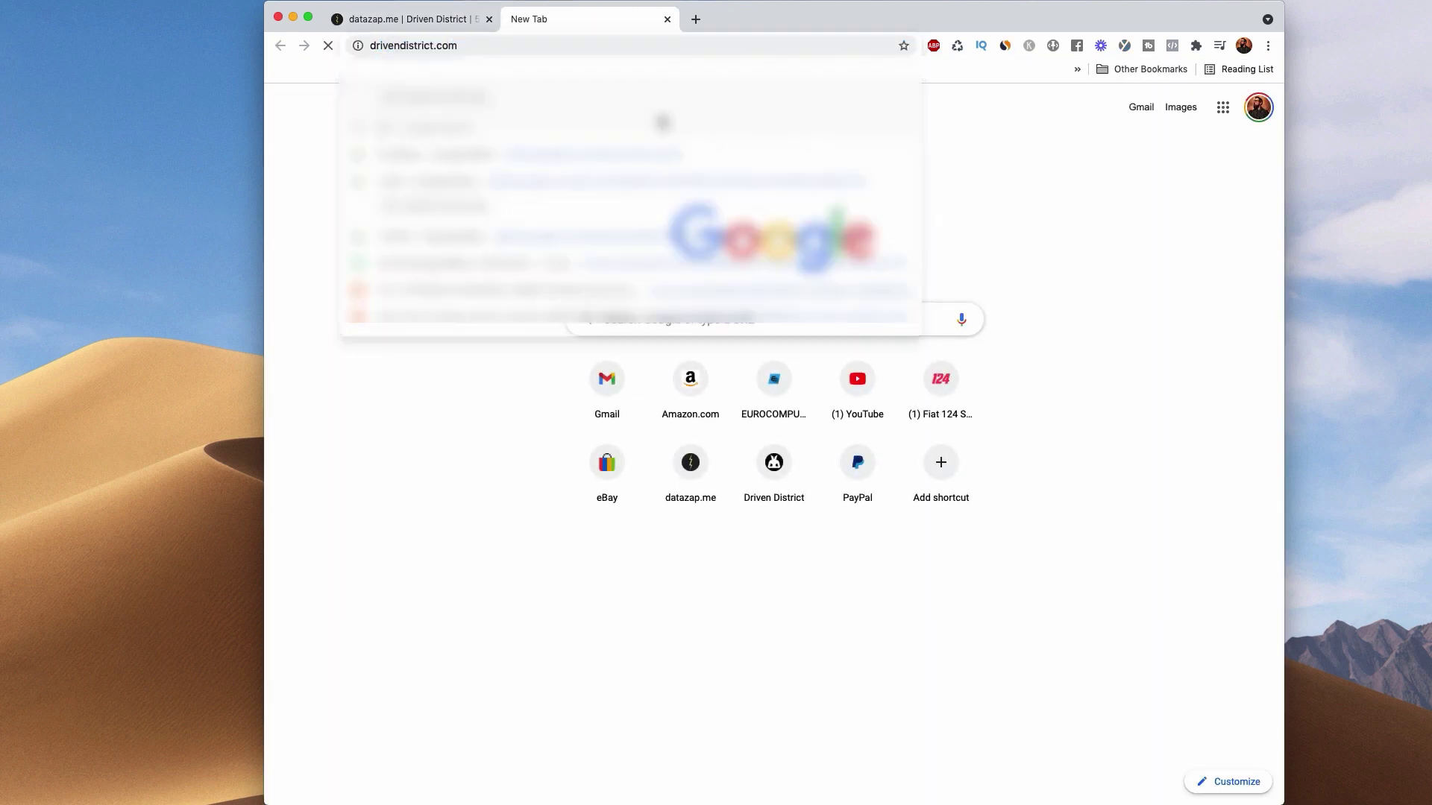
pyautogui.scroll(-5, 700, 332)
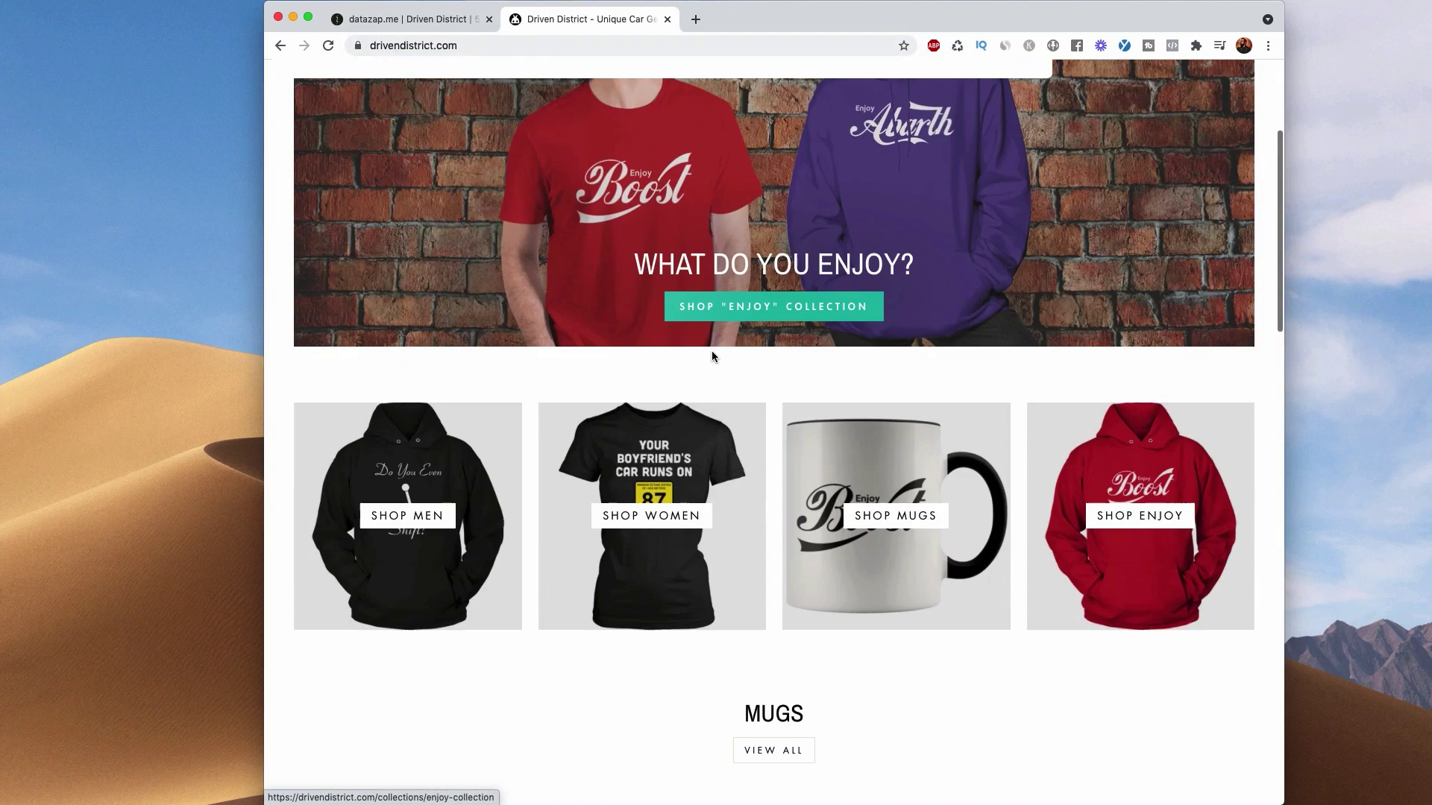
pyautogui.scroll(-5, 713, 358)
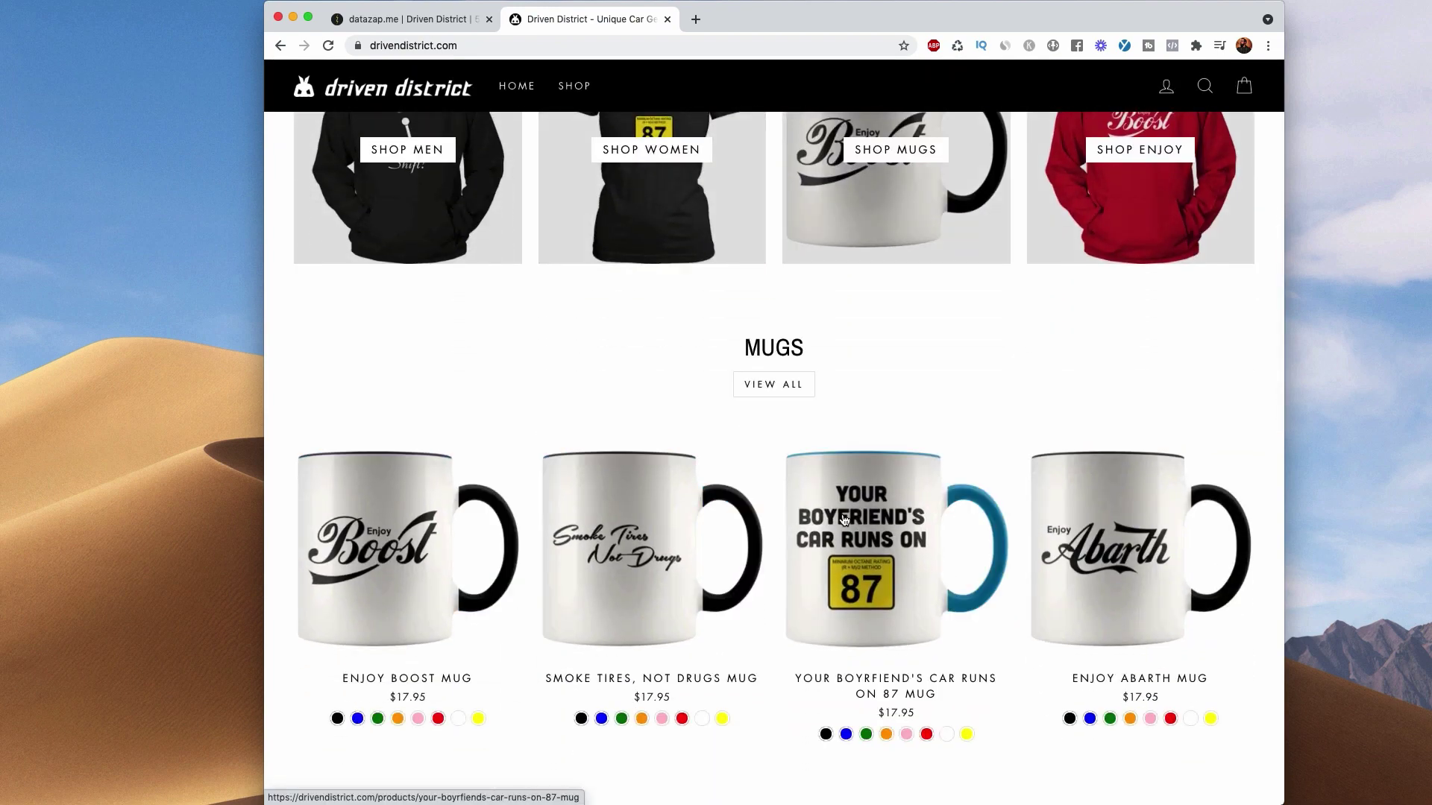
pyautogui.scroll(-10, 871, 499)
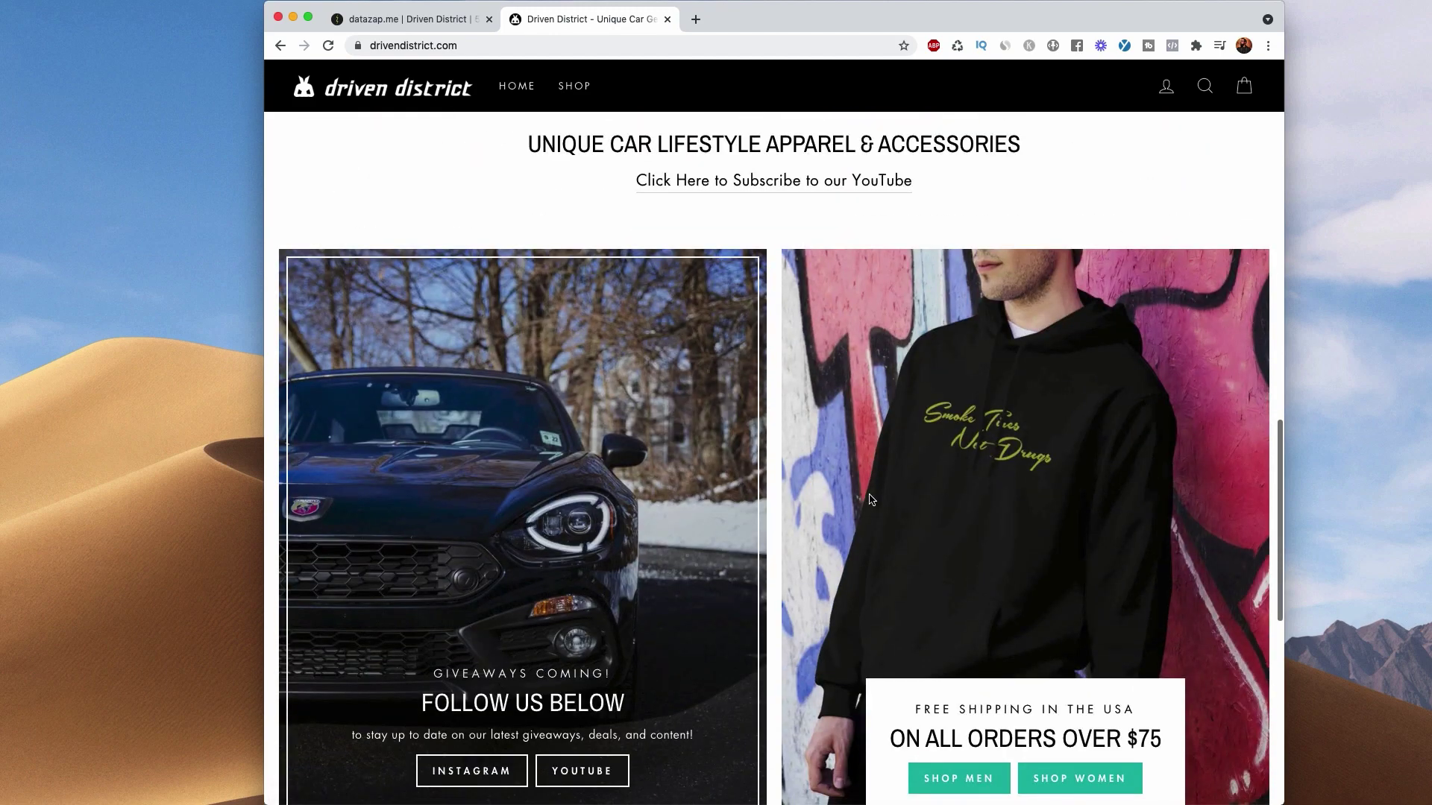
pyautogui.scroll(15, 870, 499)
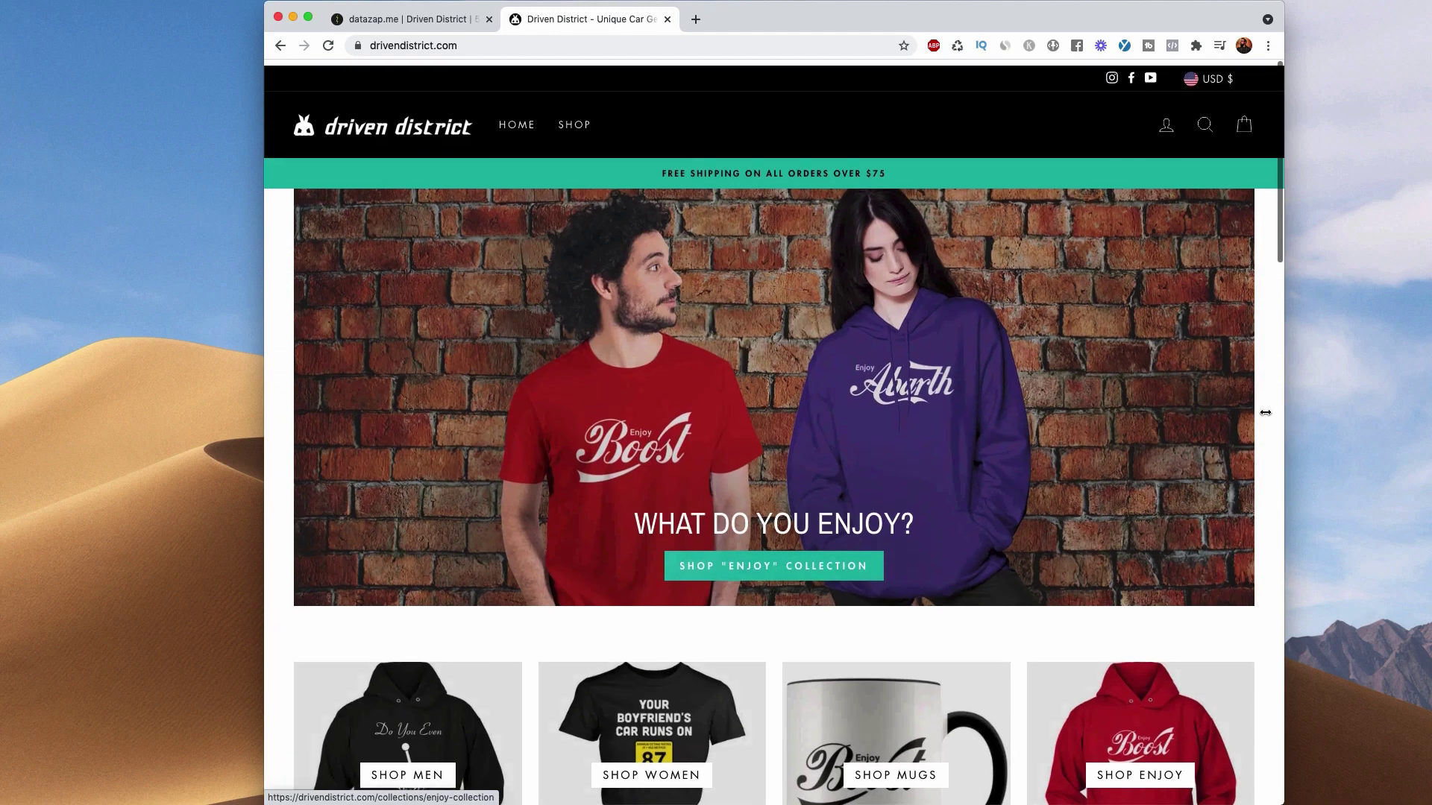
pyautogui.moveTo(582, 123)
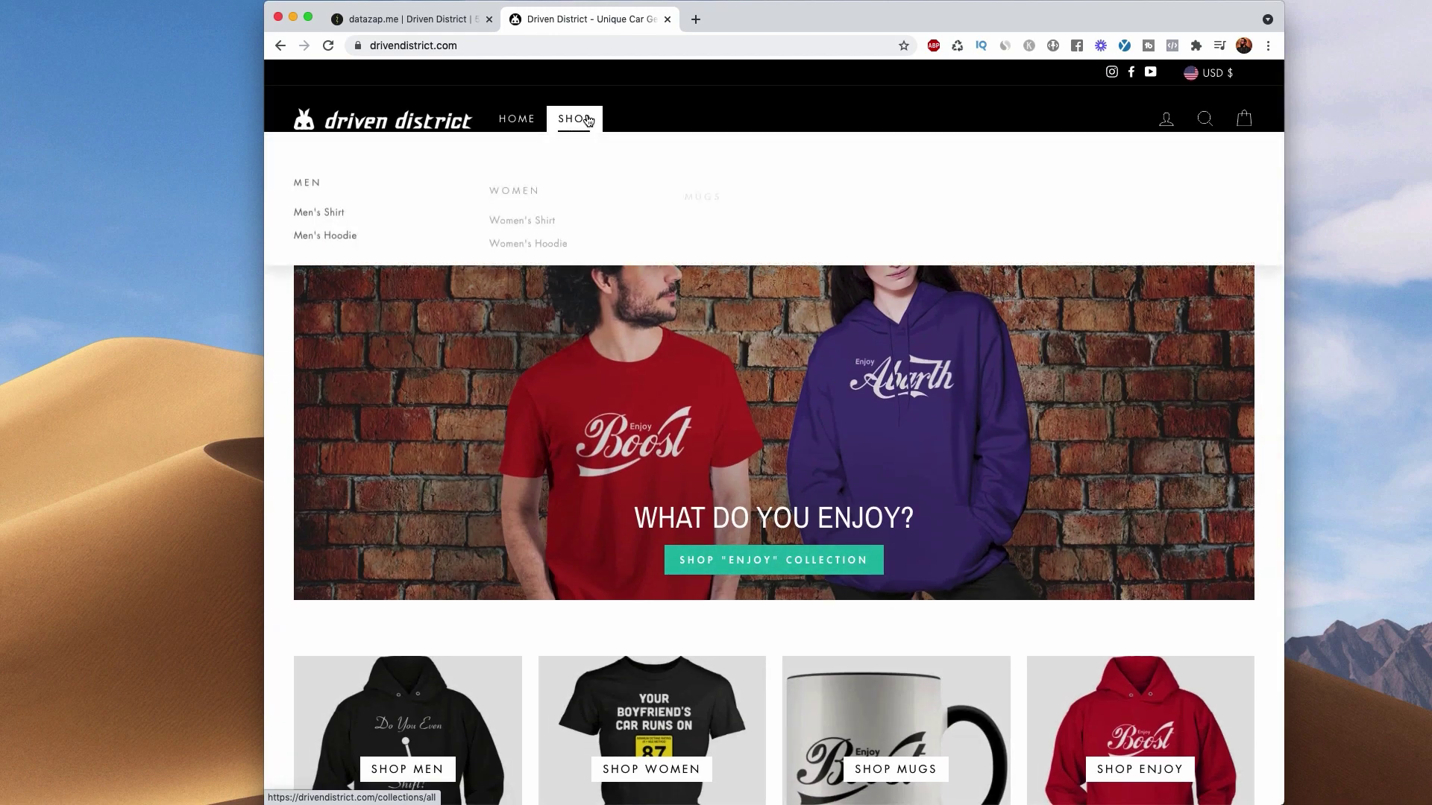
pyautogui.click(429, 28)
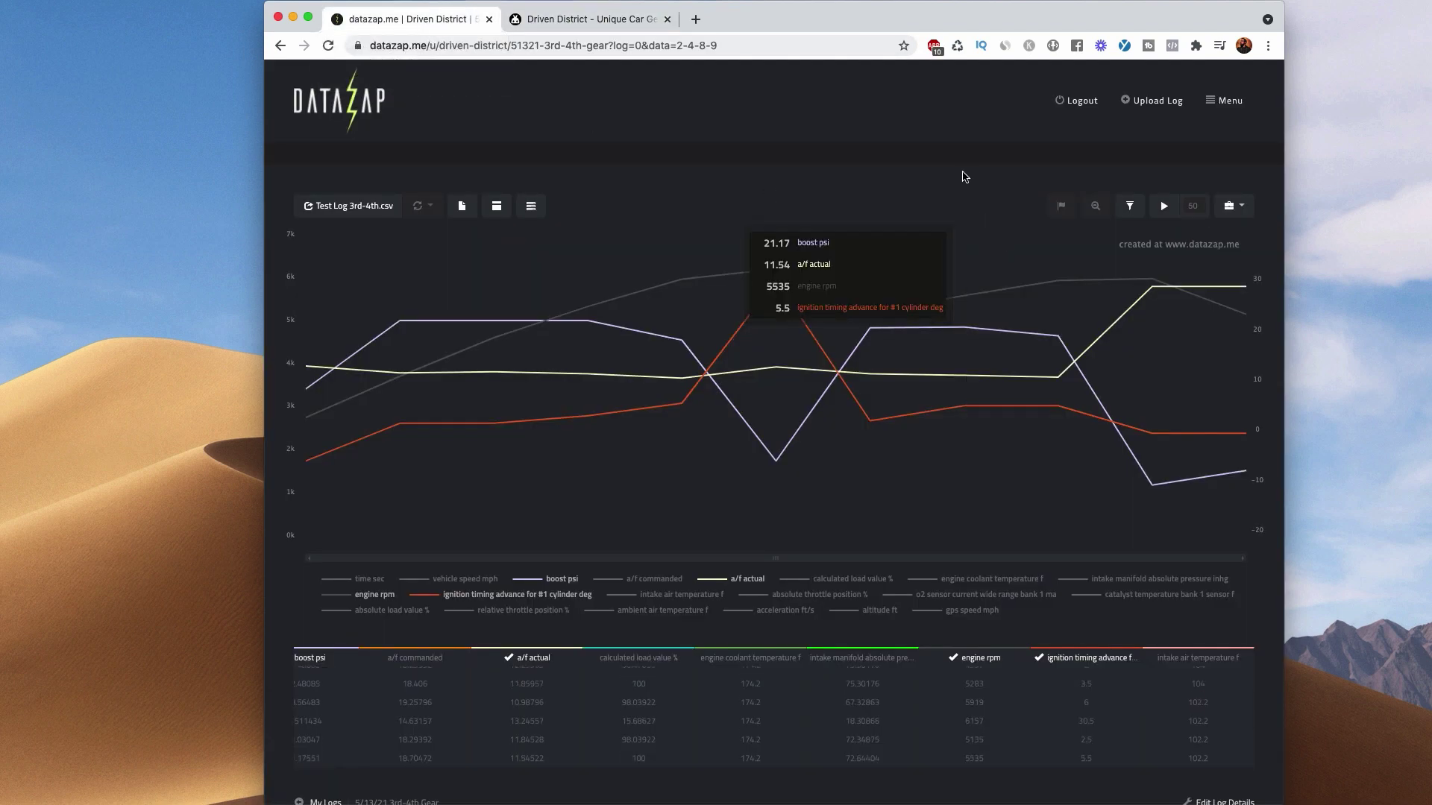